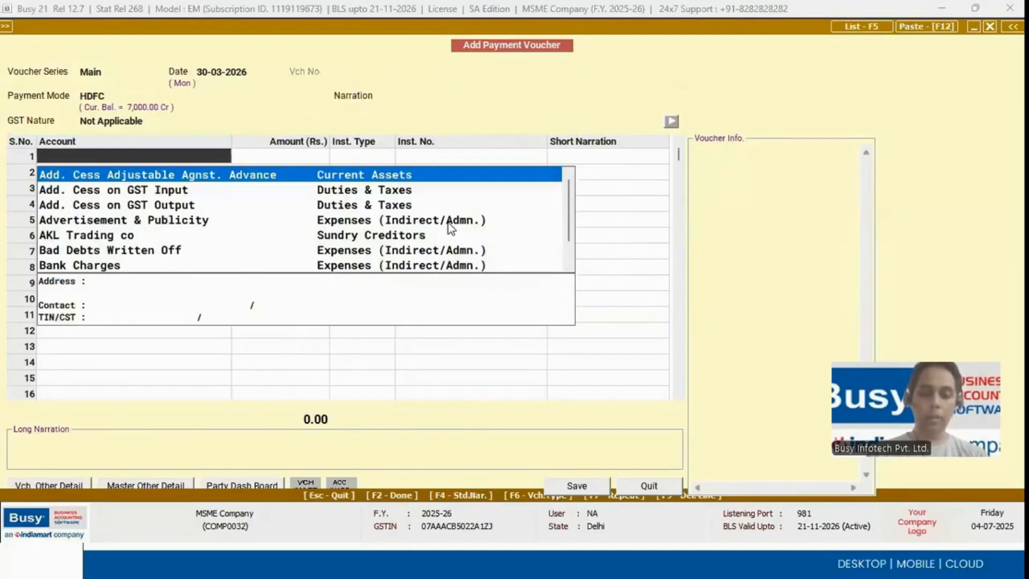
Step: Enter a 1,000.00 payment to AKL Trading co with instrument type TReDS, and quit the voucher without saving
type("1,000")
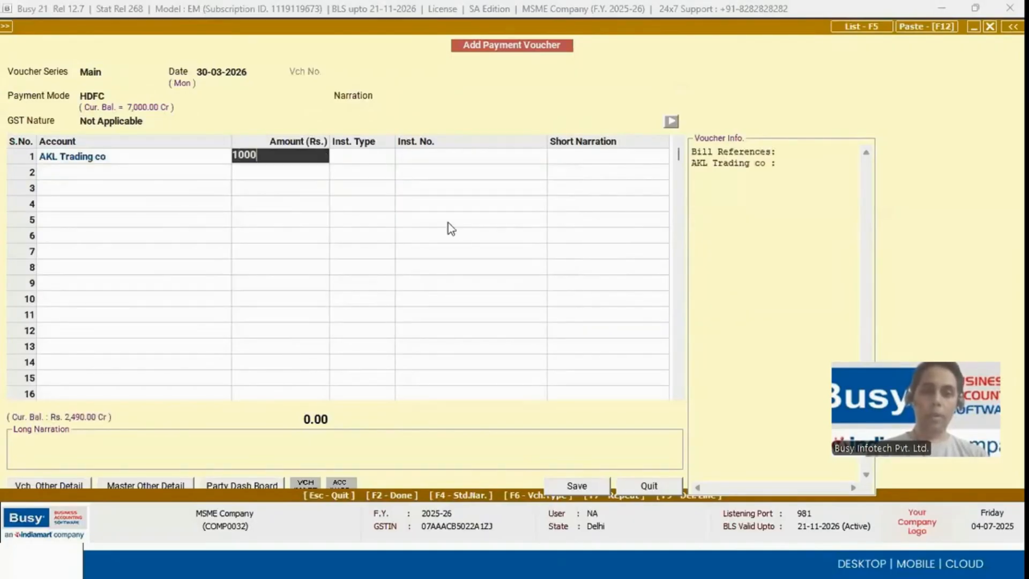
key("Return")
key("Return")
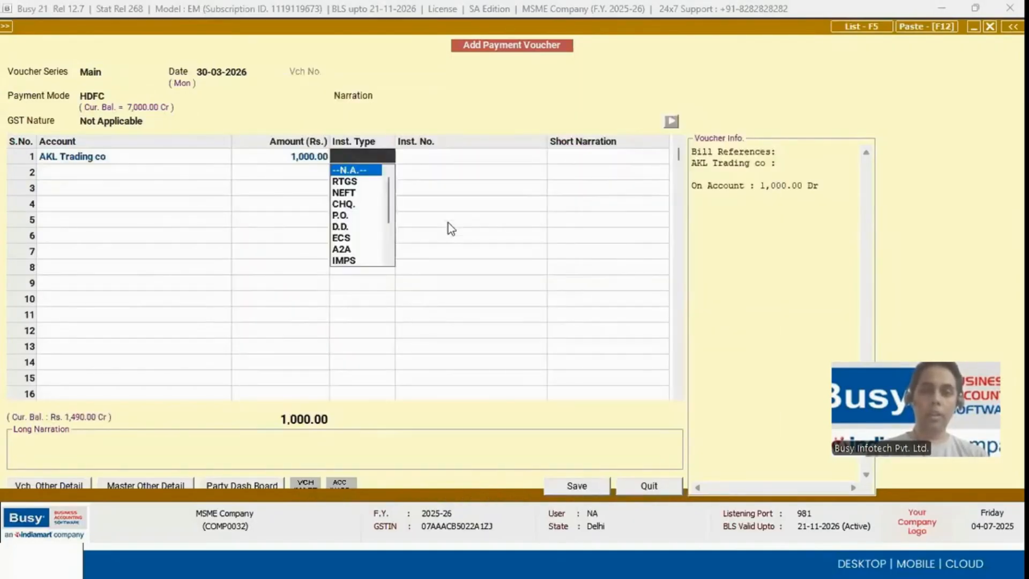
type("tre")
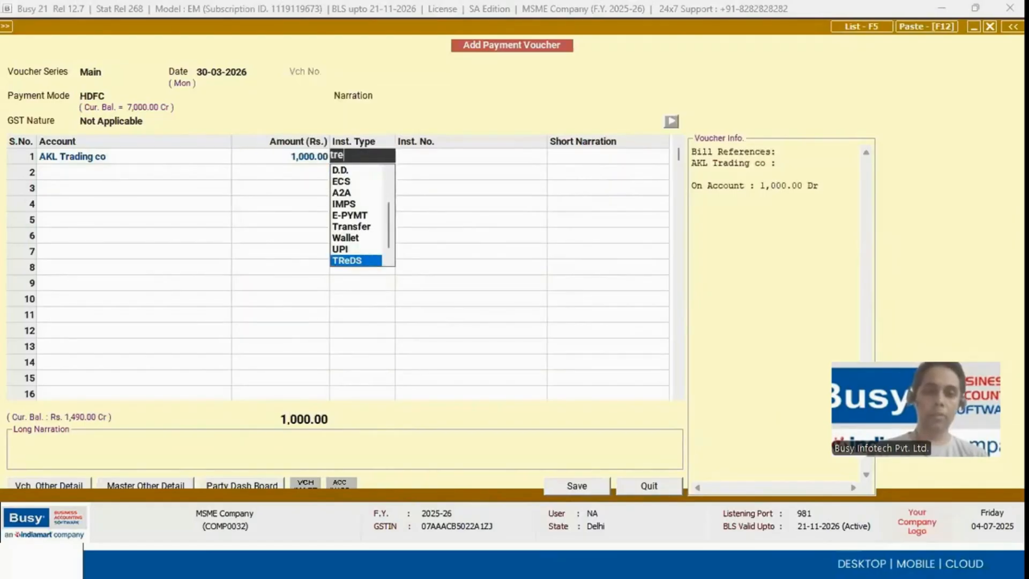
key("Return")
key("shift+Tab")
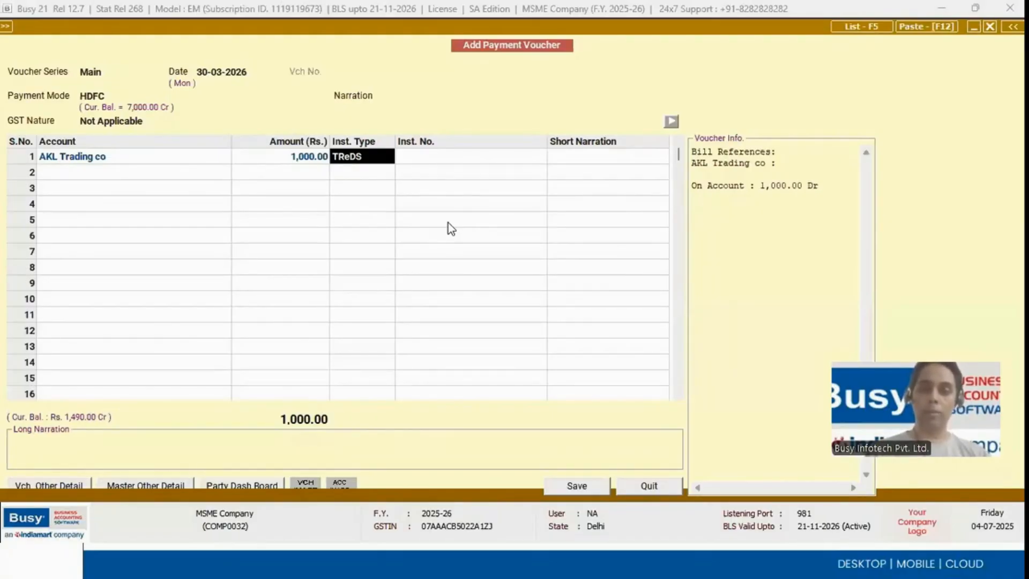
key("Escape")
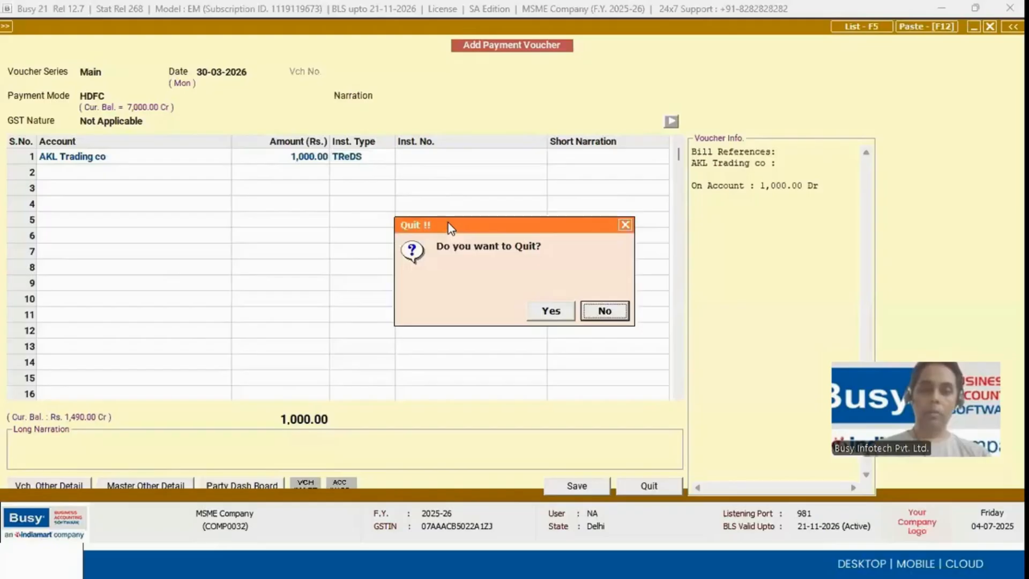
key("y")
Step: Open a new receipt voucher
key("Down")
key("Down")
key("Down")
key("Return")
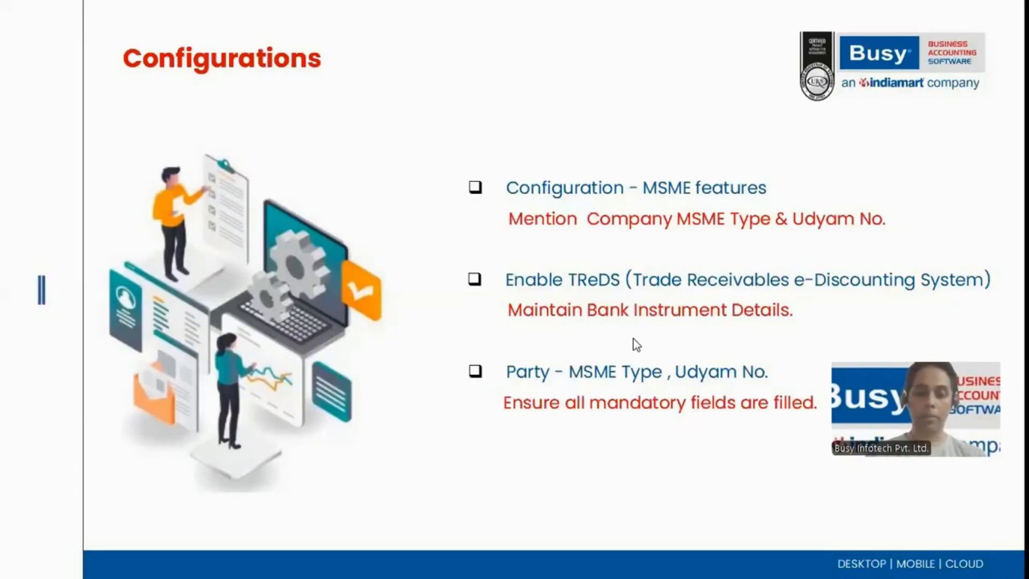
Step: Switch back to Busy and open the AKL Trading co account master for modification
key("alt+Tab")
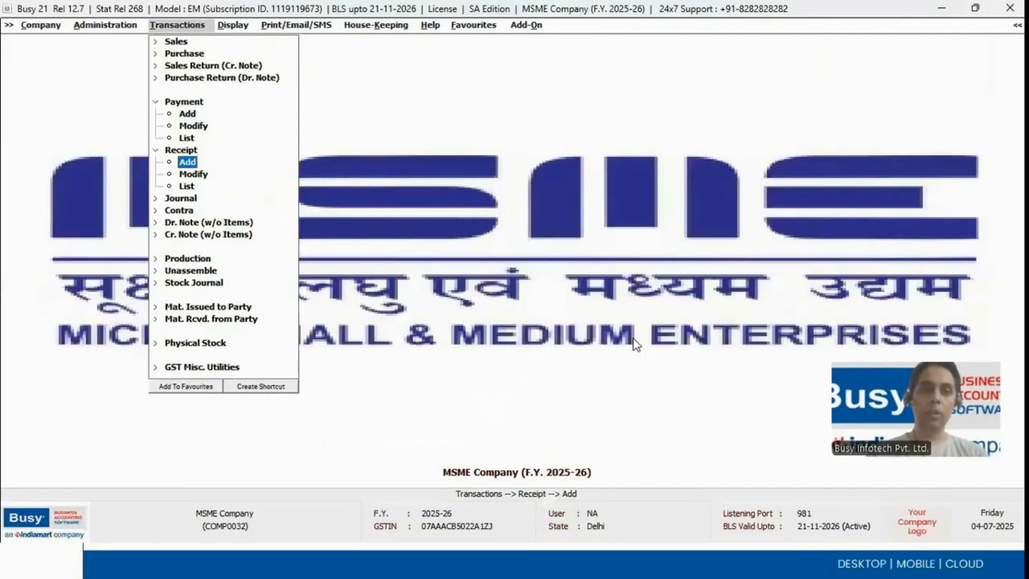
key("Left")
key("Up")
key("Right")
key("Right")
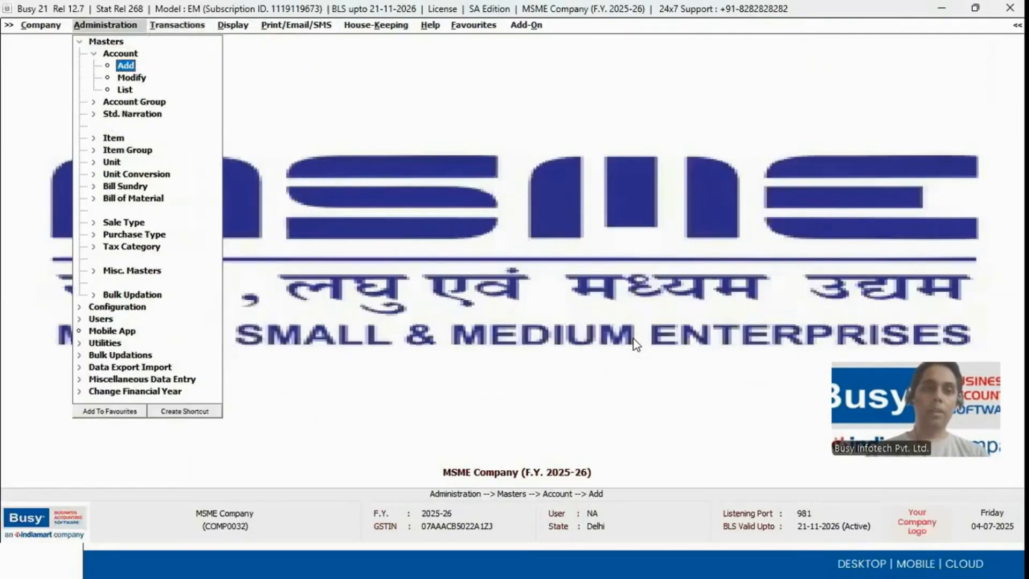
key("Down")
key("Return")
type("akl")
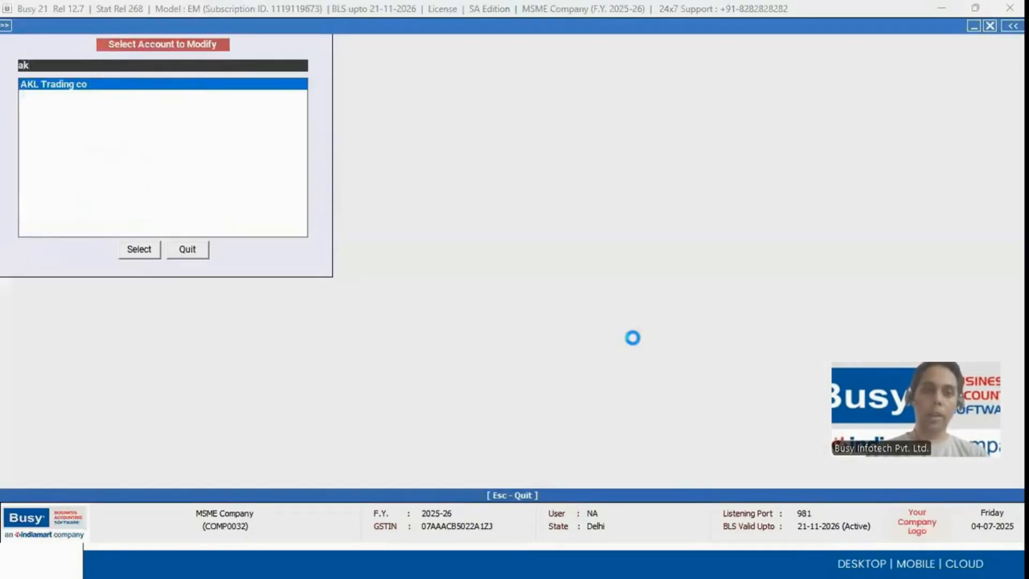
key("Return")
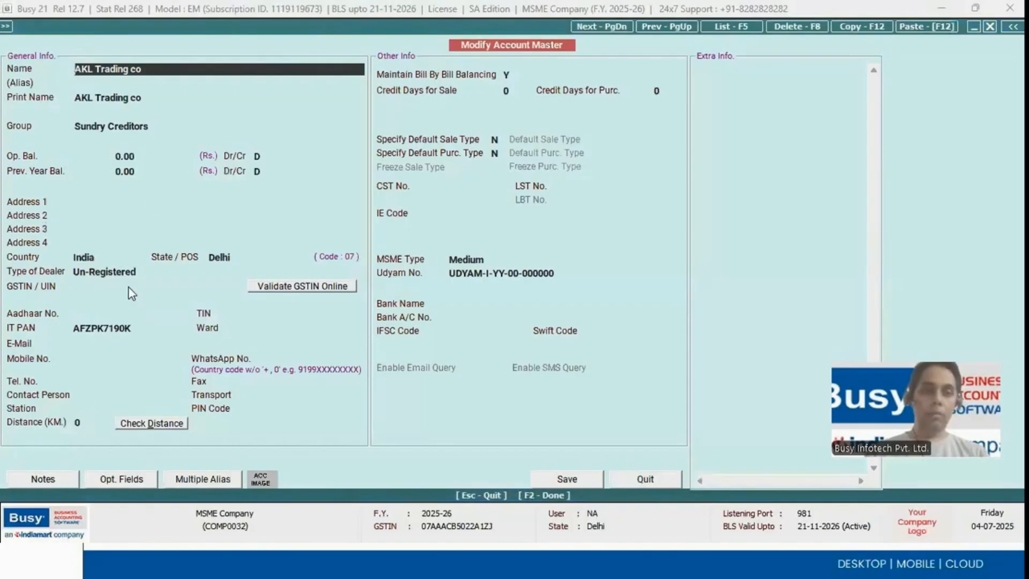
Step: Check the MSME type, Udyam number, IT PAN and type of dealer fields in the AKL Trading co account master
left_click(500, 260)
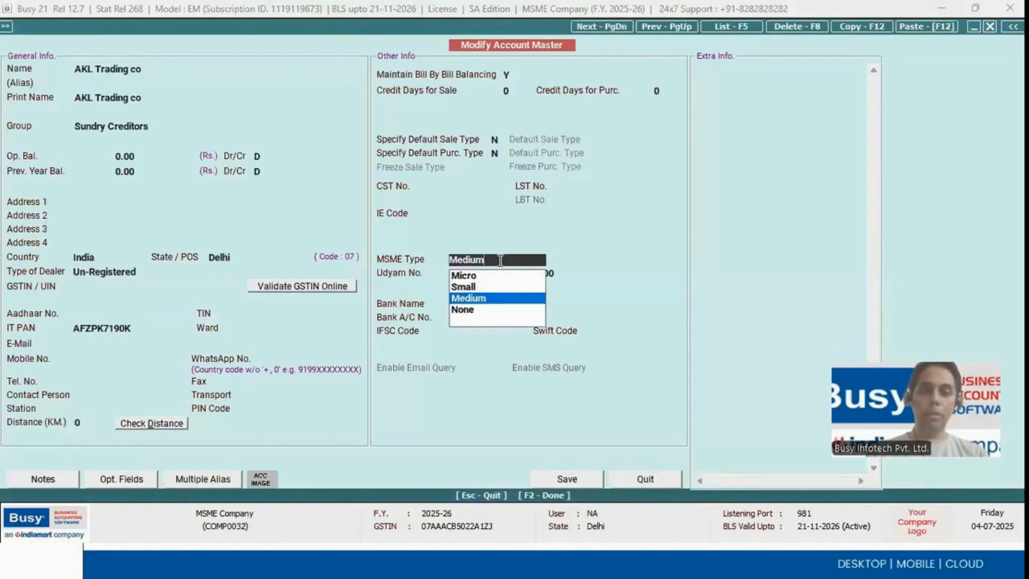
key("Return")
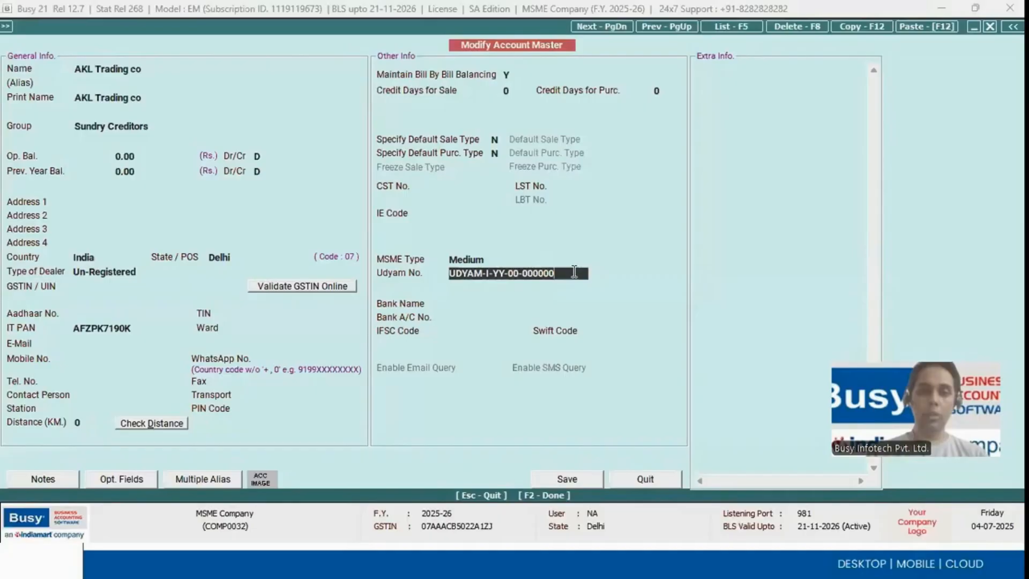
left_click(143, 327)
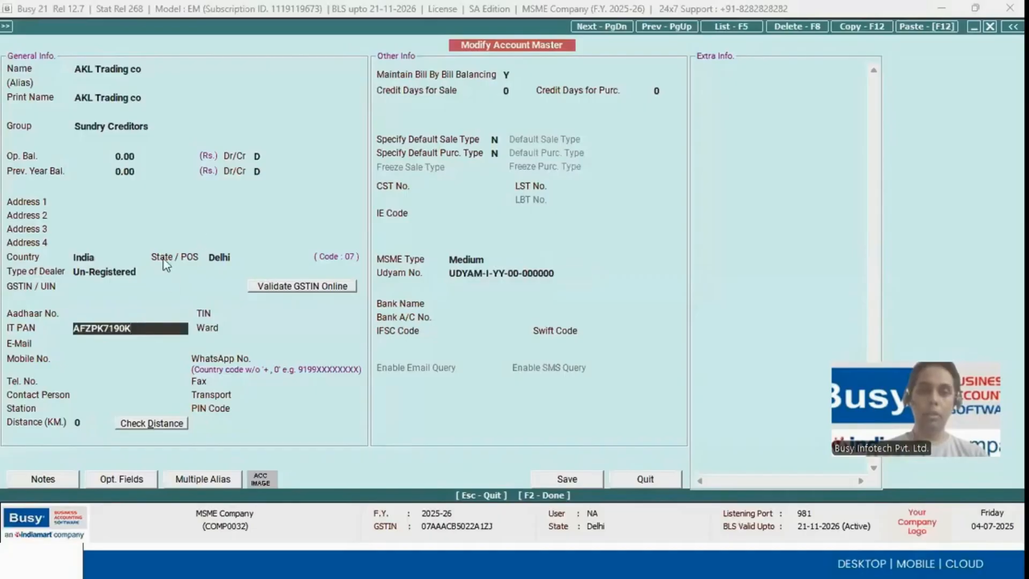
left_click(145, 272)
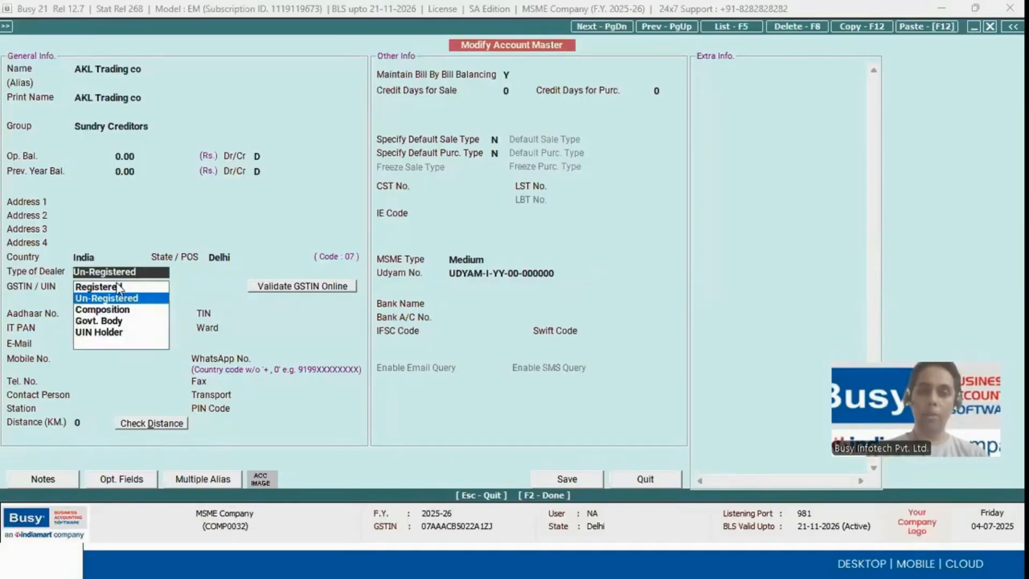
left_click(515, 260)
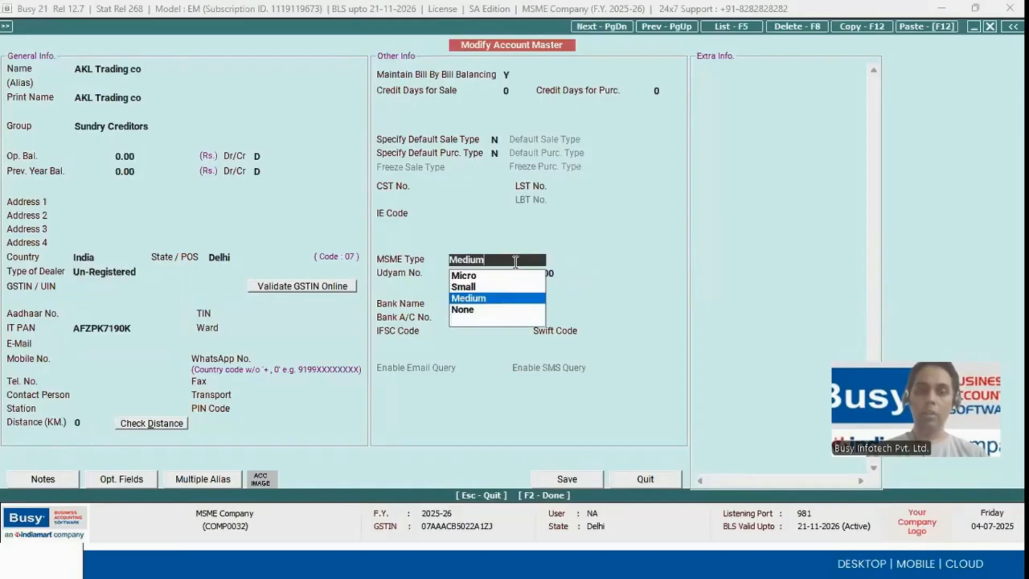
key("Return")
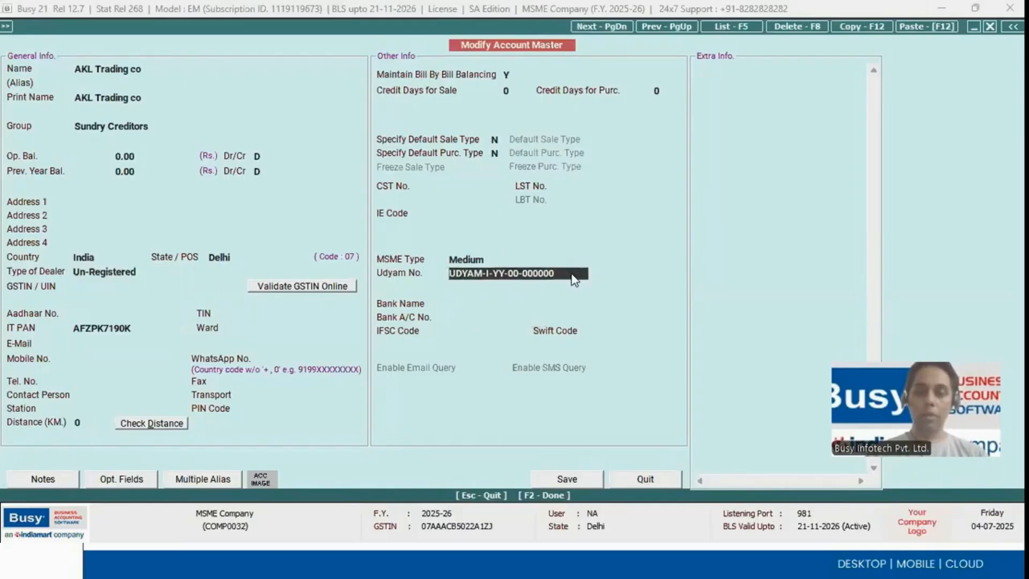
key("alt+Tab")
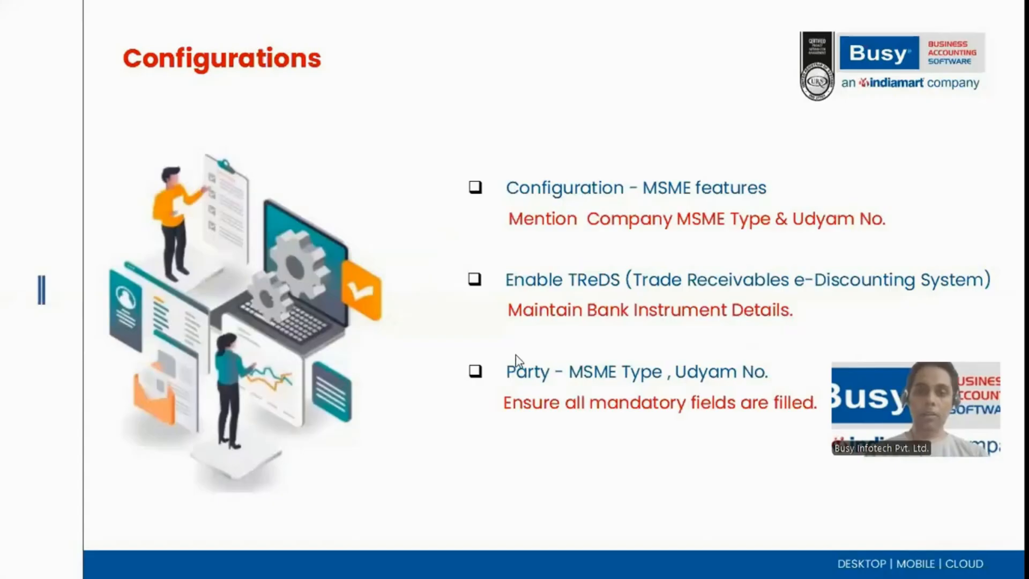
key("Right")
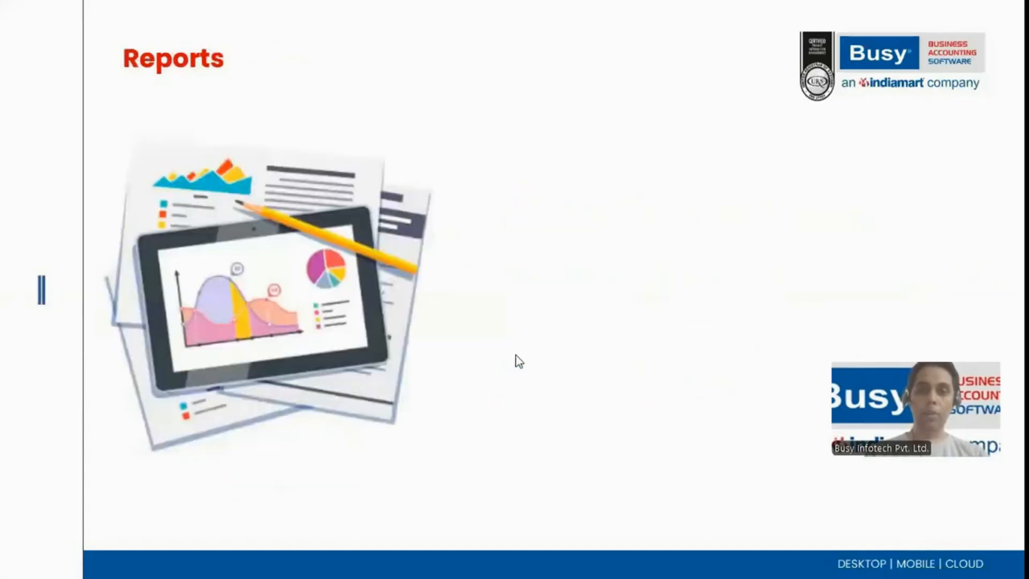
key("Right")
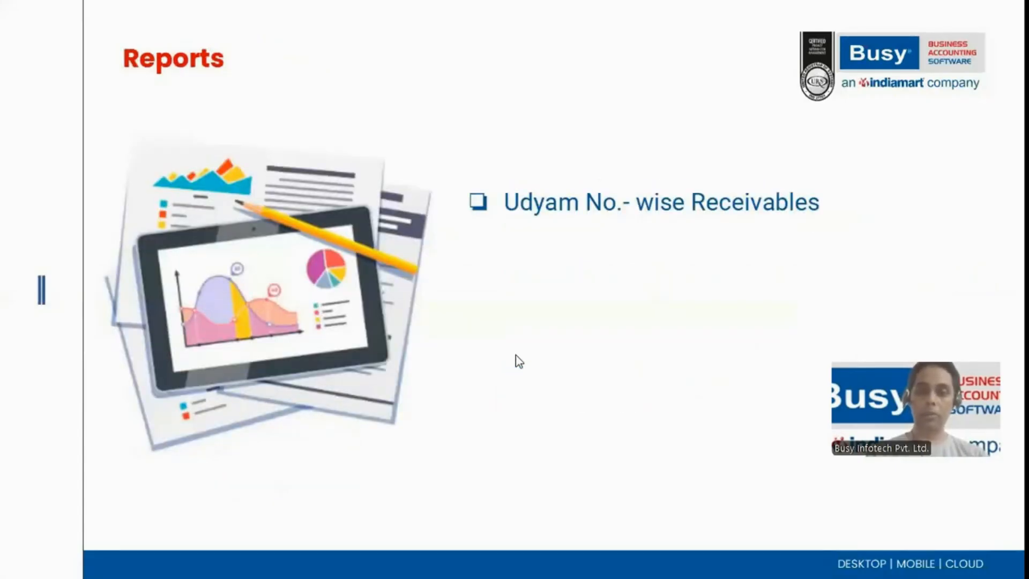
key("Right")
key("Right")
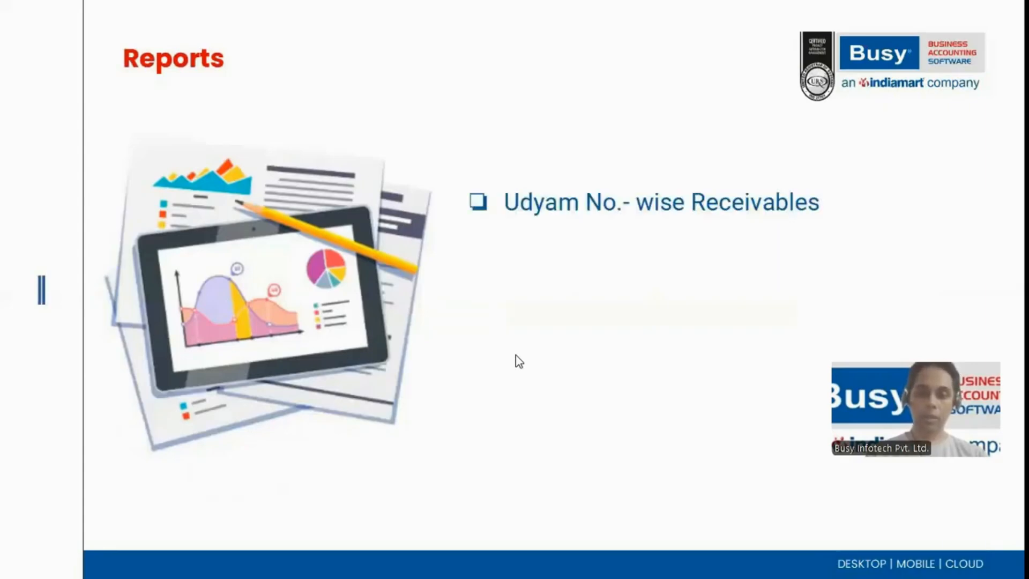
Step: Switch back to Busy and bring up the voucher selection for modifying a purchase
key("alt+Tab")
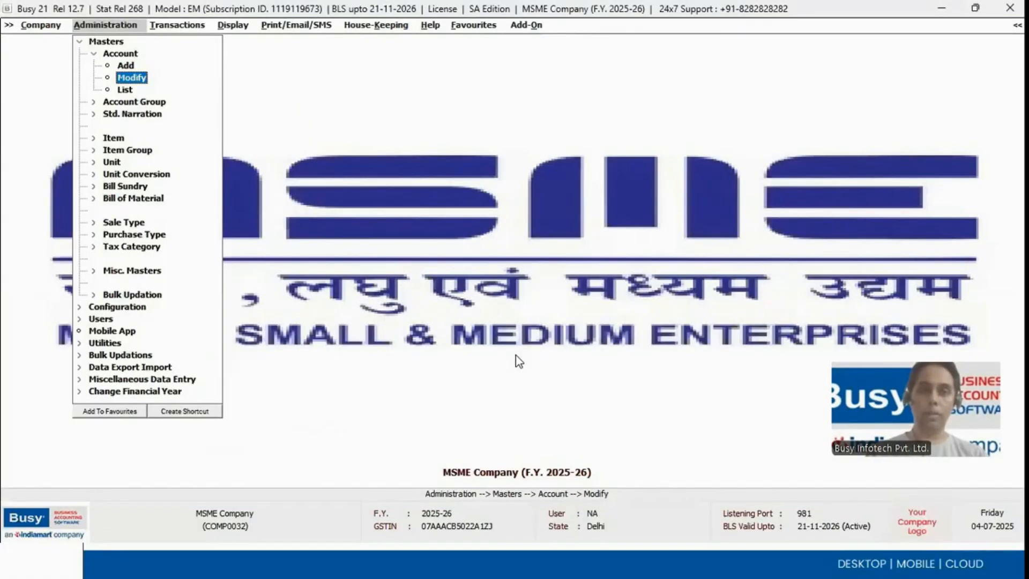
key("Right")
key("Up")
key("Up")
key("Up")
key("Up")
key("Up")
key("Up")
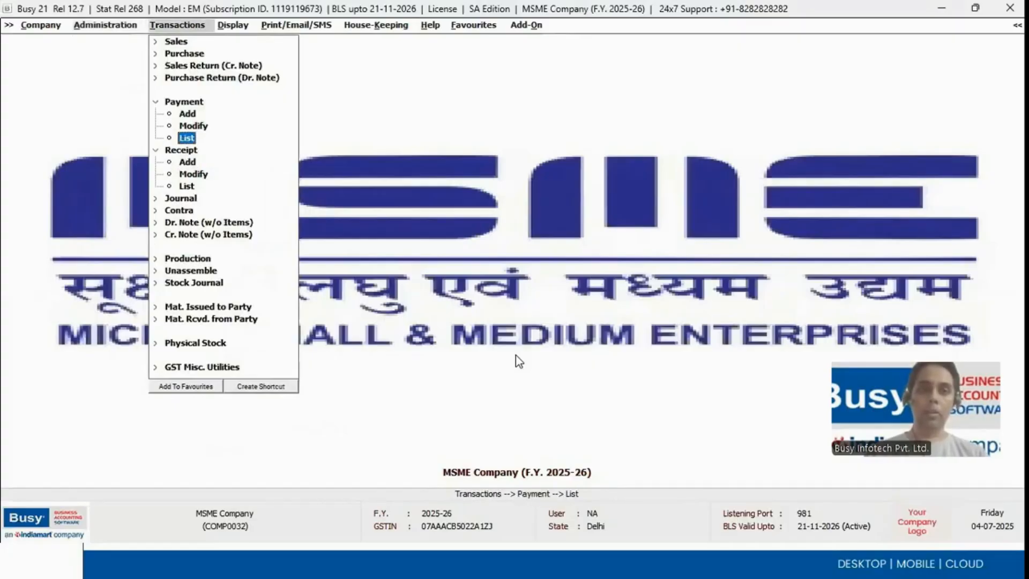
key("Up")
key("Up")
key("Right")
key("Down")
key("Down")
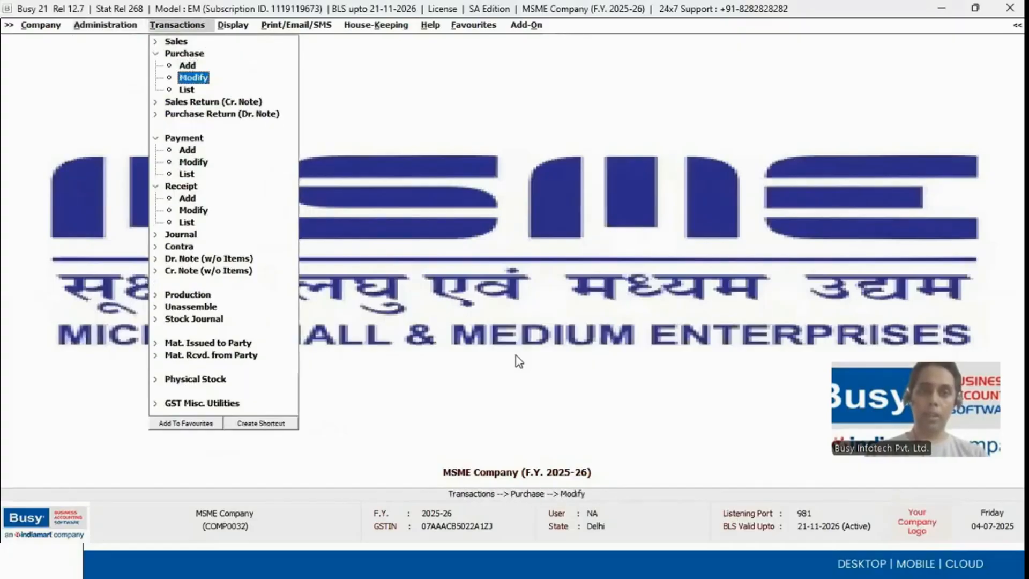
key("Return")
Step: Open purchase voucher Pur-04 of the Main series, dated 01-04-2025, and go to its party field
key("Return")
key("Return")
key("Return")
key("Return")
key("Return")
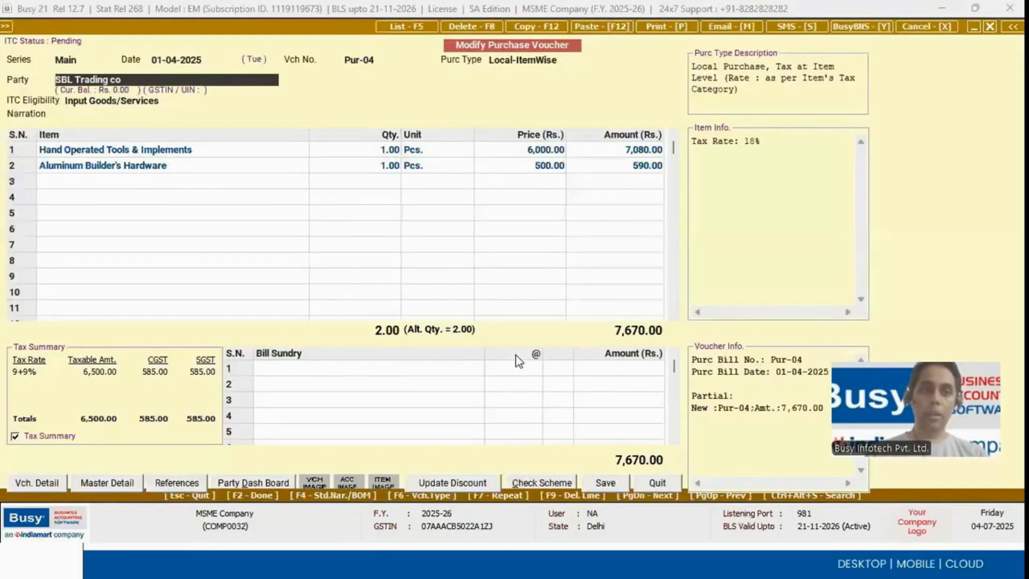
Step: Open the SBL Trading co account master from the party field, check its MSME type and Udyam number, and close it
key("Return")
key("F3")
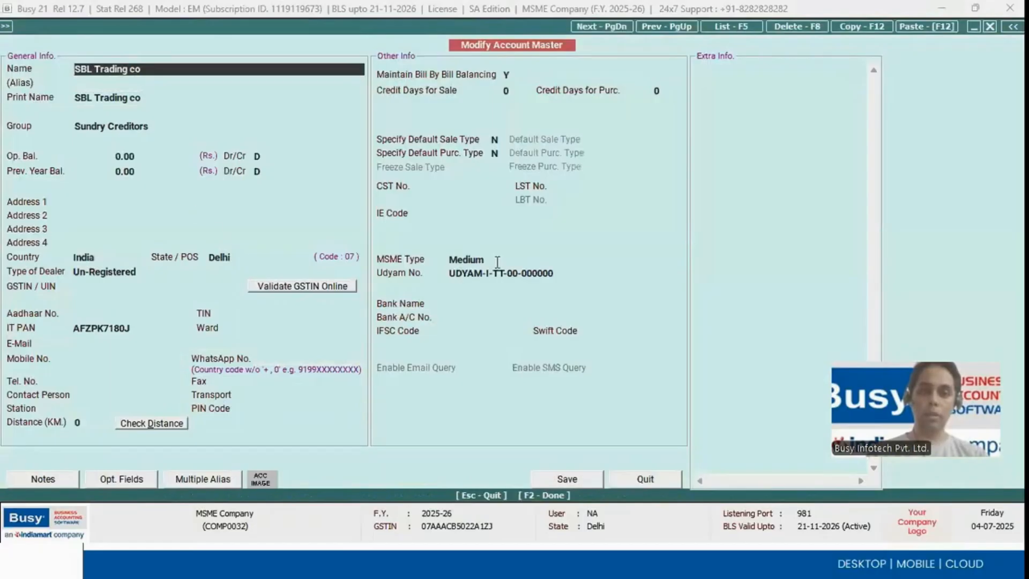
left_click(469, 259)
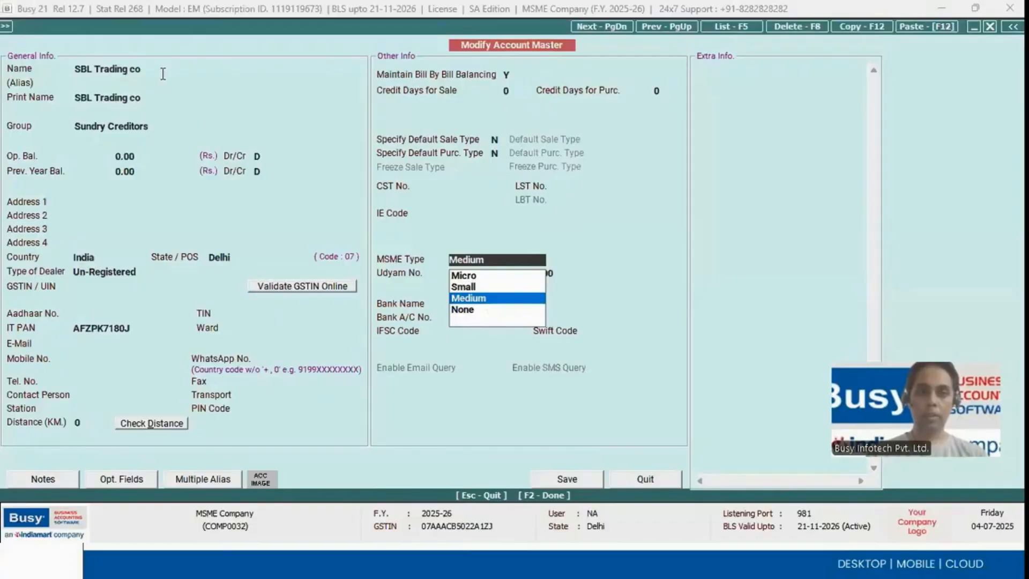
key("Return")
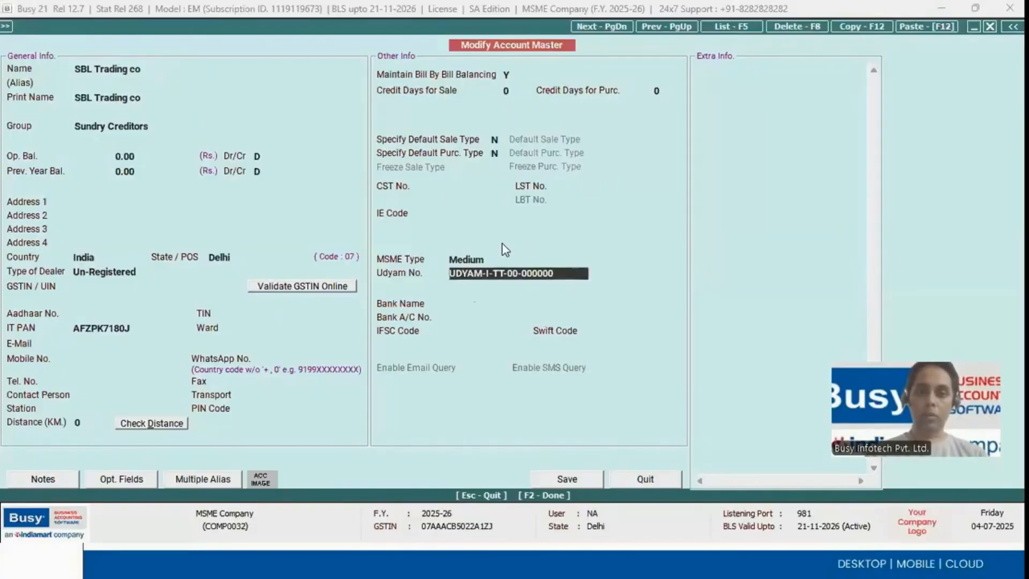
key("Escape")
key("Return")
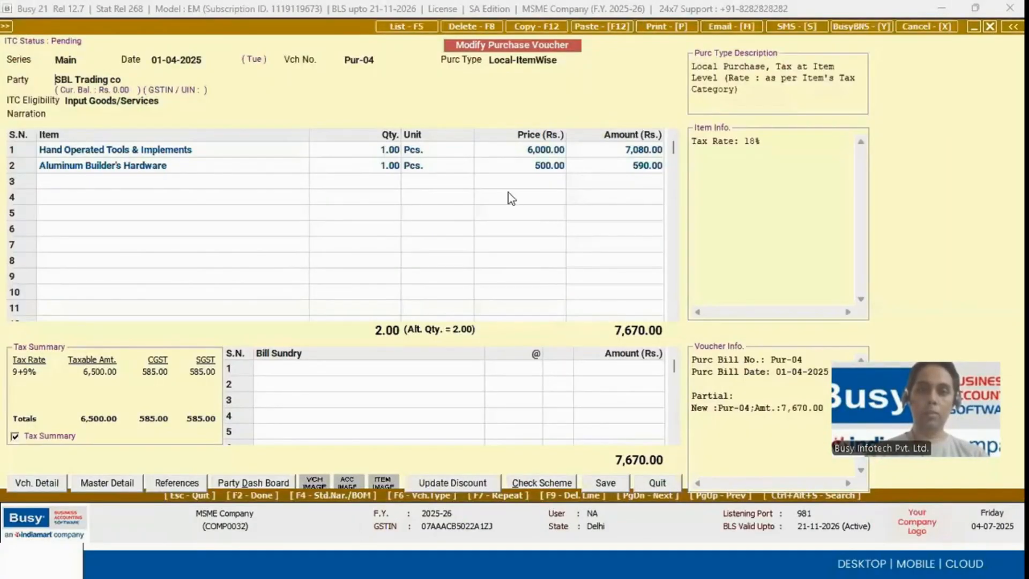
Step: Look through the header fields of purchase voucher Pur-04, quit it without saving and leave the voucher selection
key("Return")
key("Left")
key("Return")
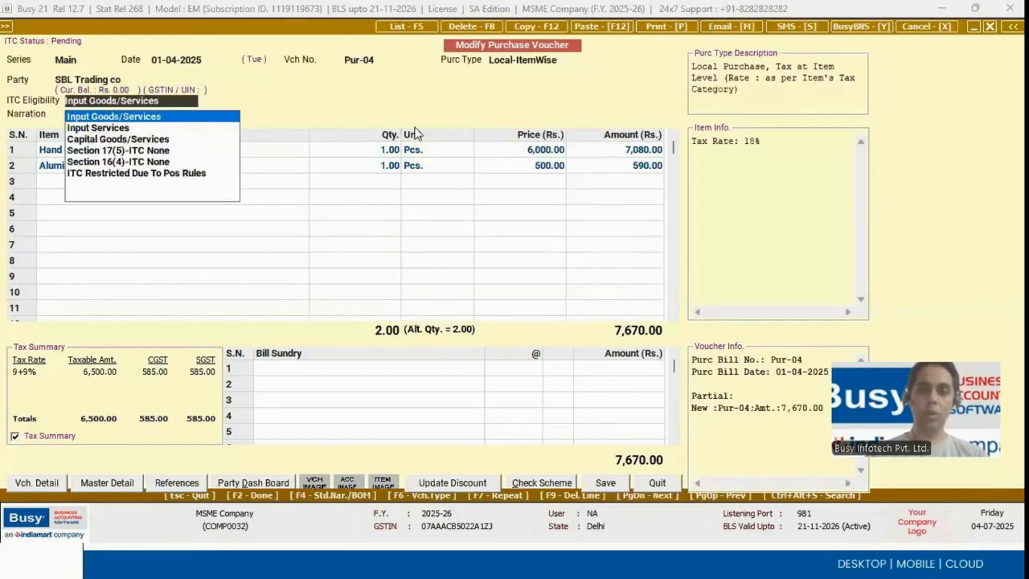
key("Return")
key("Escape")
key("Return")
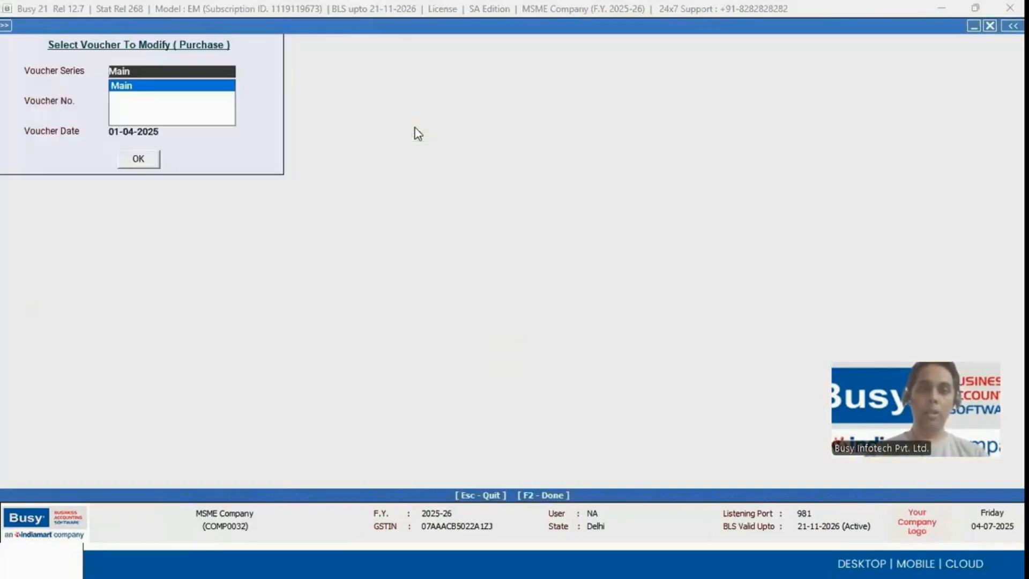
key("Escape")
Step: List all payment vouchers from 1-4-2025 to 30-3-2026 in the payment register
key("Down")
key("Down")
key("Down")
key("Down")
key("Down")
key("Down")
key("Down")
key("Return")
key("F2")
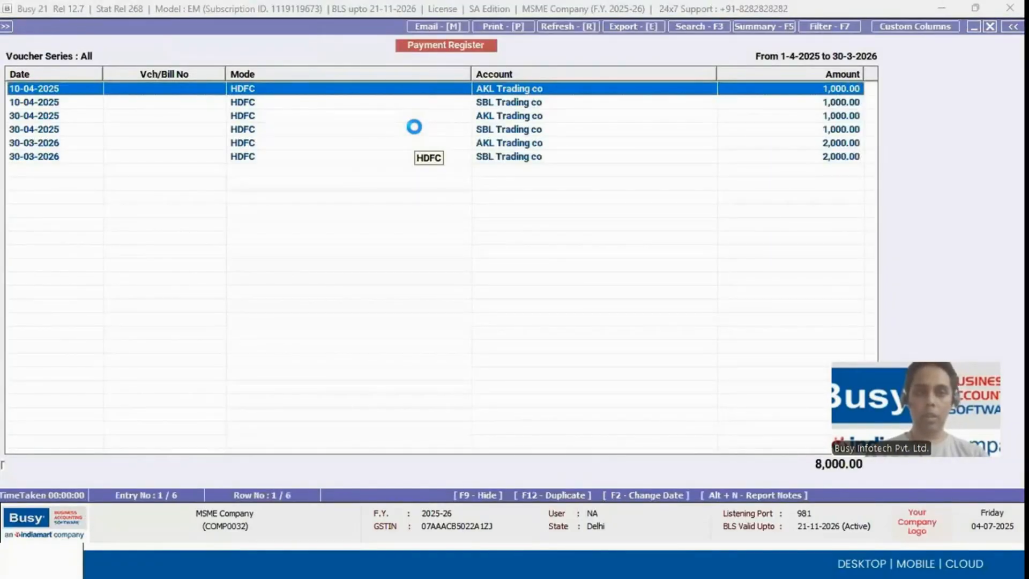
Step: Open the SBL Trading co payment voucher dated 10-04-2025 and go to its account row
key("Down")
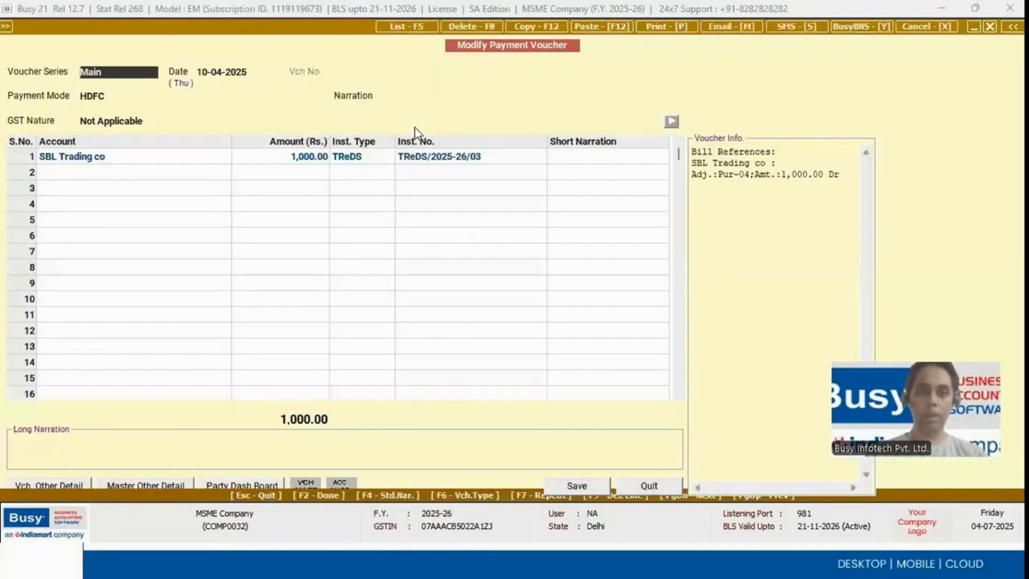
key("Return")
key("Return")
key("Return")
key("Return")
key("Return")
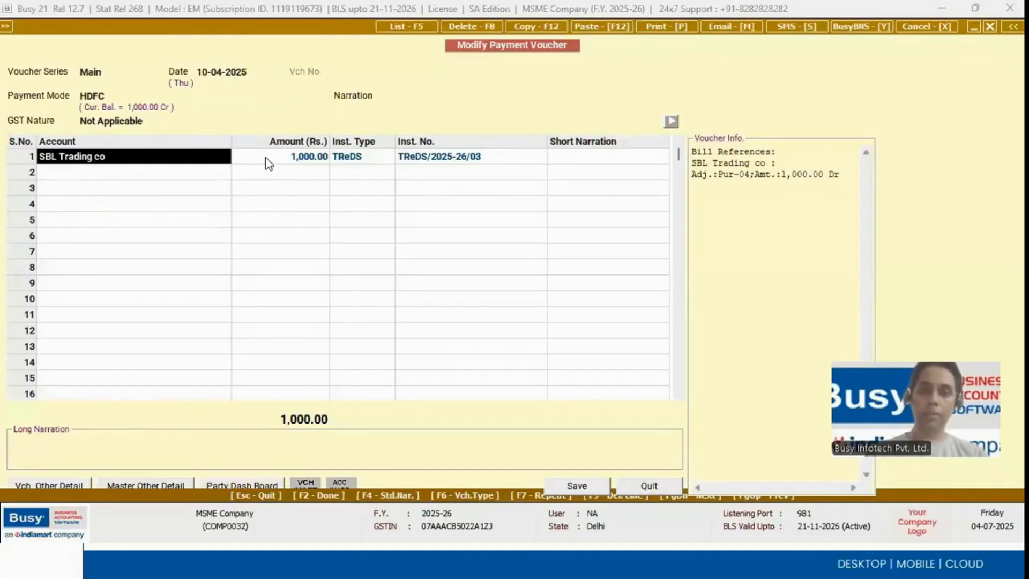
Step: Open the bill-by-bill adjustment of the SBL Trading co payment and show the references available for its first row
key("Return")
key("Return")
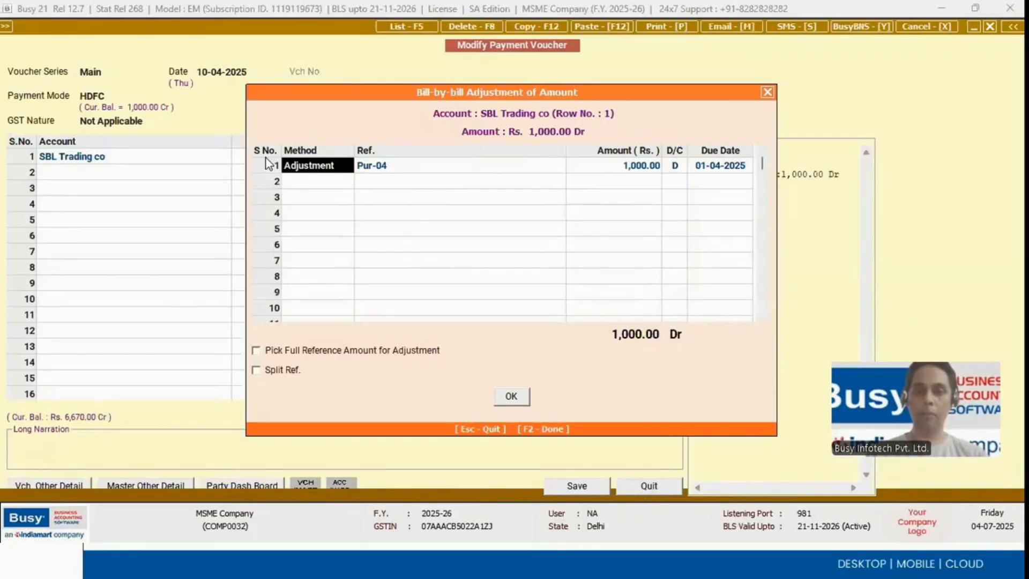
key("Return")
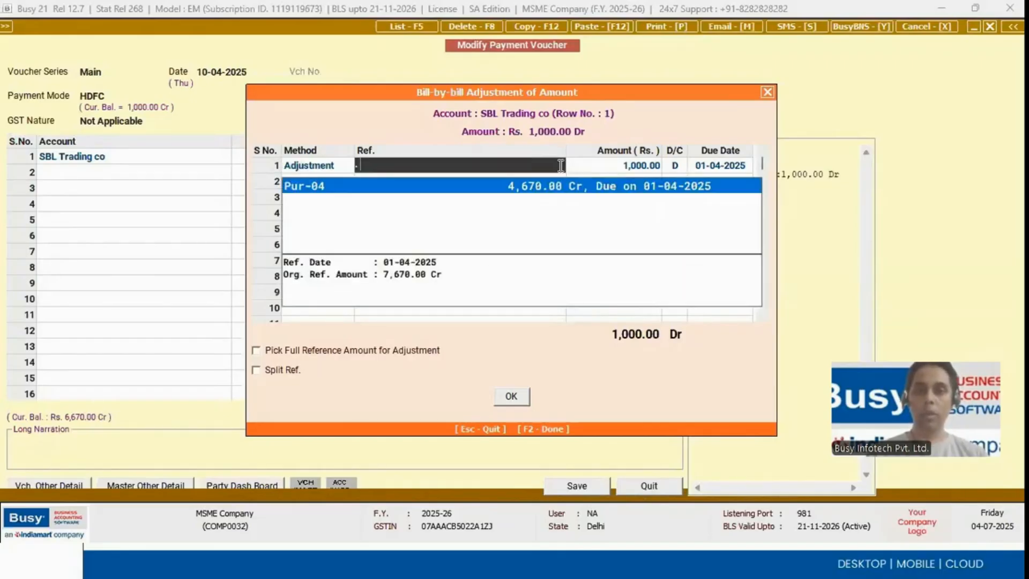
Step: Check the Pur-04 adjustment of the SBL Trading co payment, quit the voucher without saving and leave the payment register
key("Return")
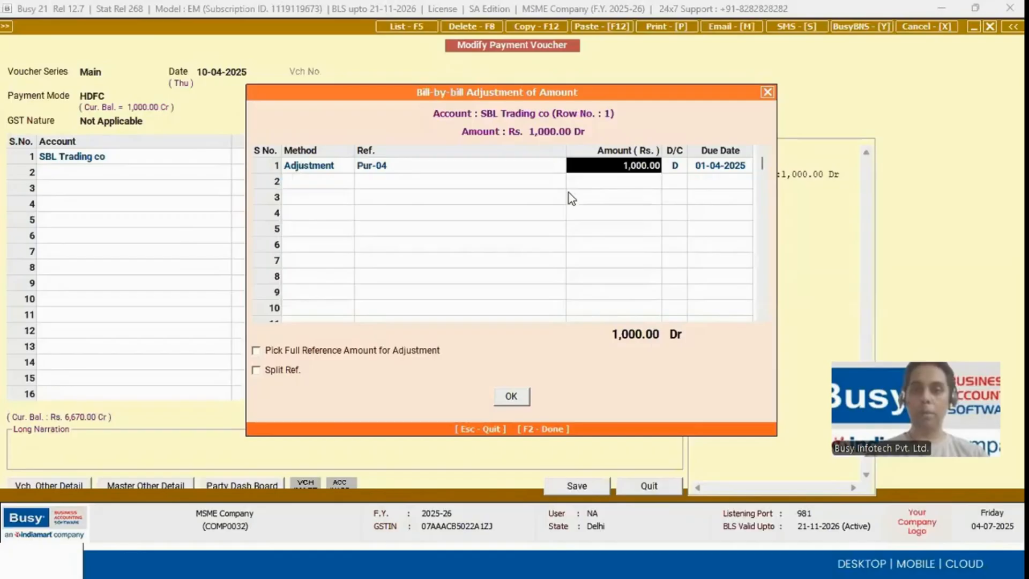
key("Return")
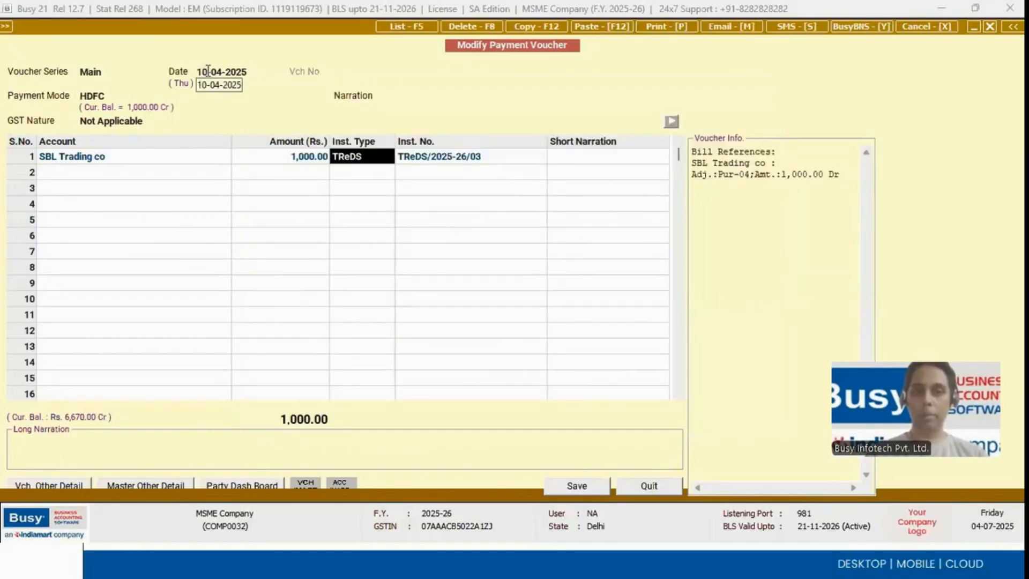
key("Escape")
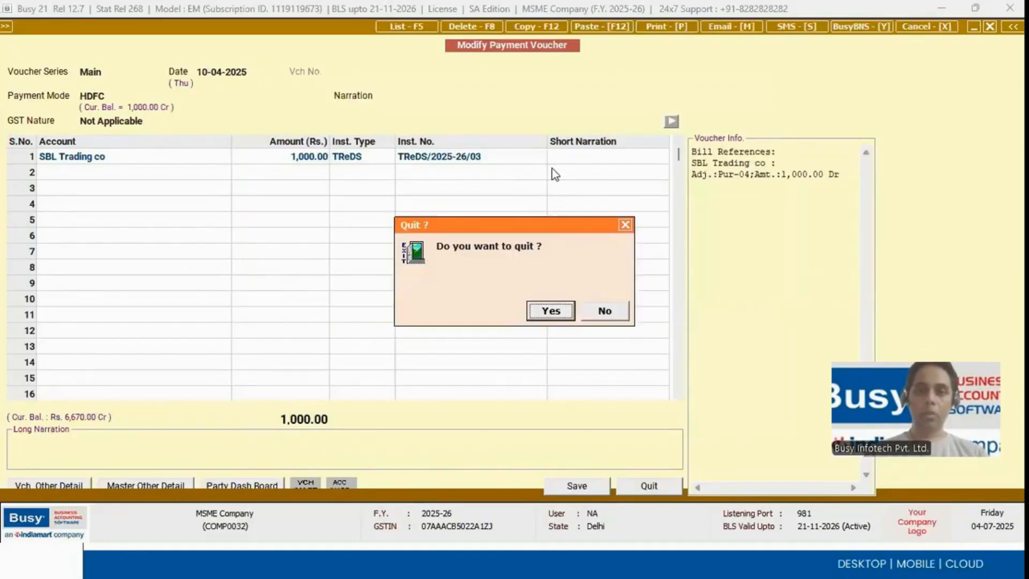
key("Return")
key("Escape")
key("Escape")
key("Escape")
key("Escape")
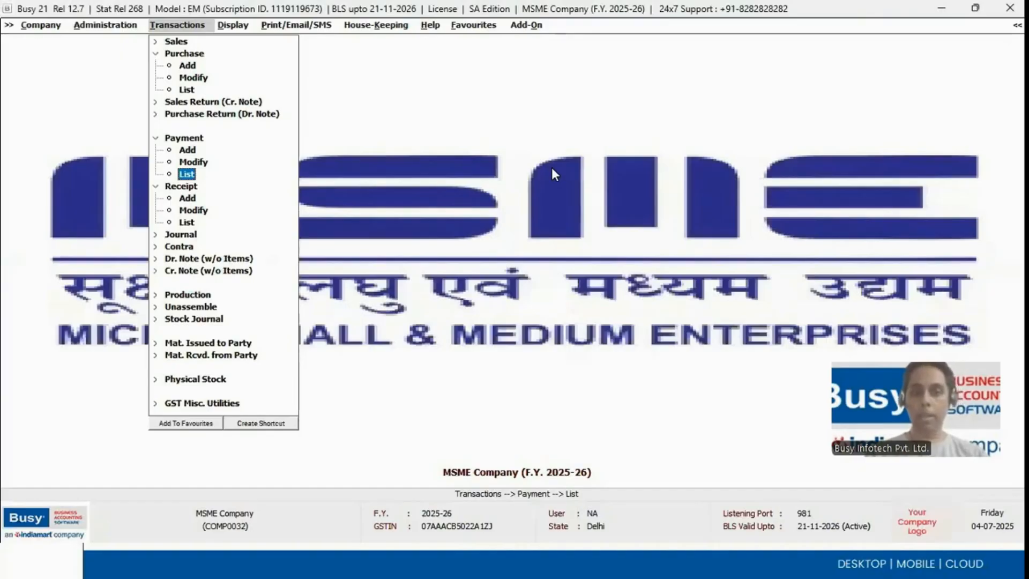
Step: Show the list of outstanding analysis reports
left_click(244, 27)
key("Left")
key("Left")
key("Right")
key("Right")
key("Down")
key("Down")
key("Down")
key("Down")
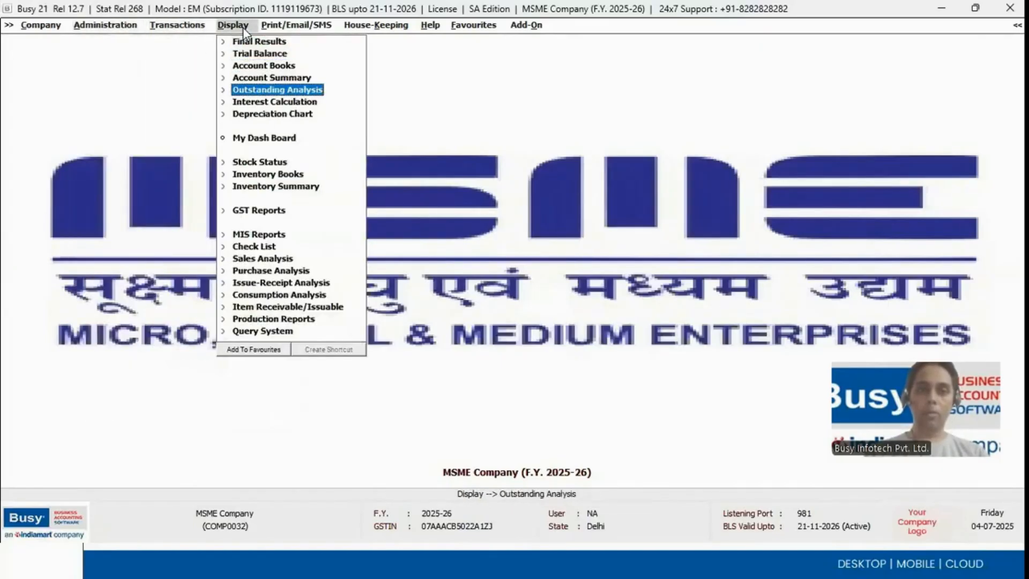
key("Return")
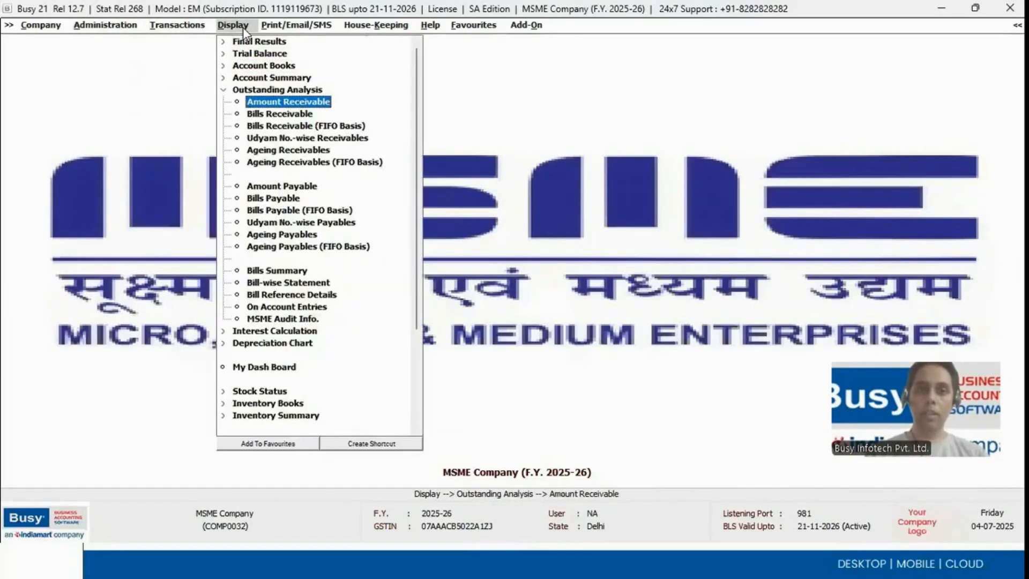
Step: Locate the Udyam No.-wise Payables and Udyam No.-wise Receivables reports among the outstanding analysis reports
key("Down")
key("Down")
key("Down")
key("Down")
key("Down")
key("Down")
key("Down")
key("Down")
key("Down")
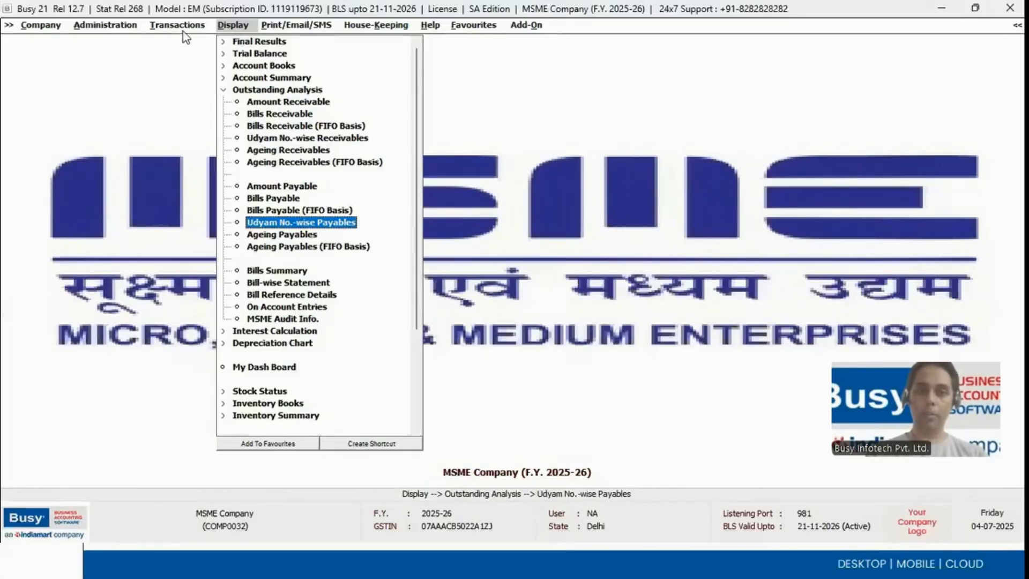
left_click(291, 142)
key("Escape")
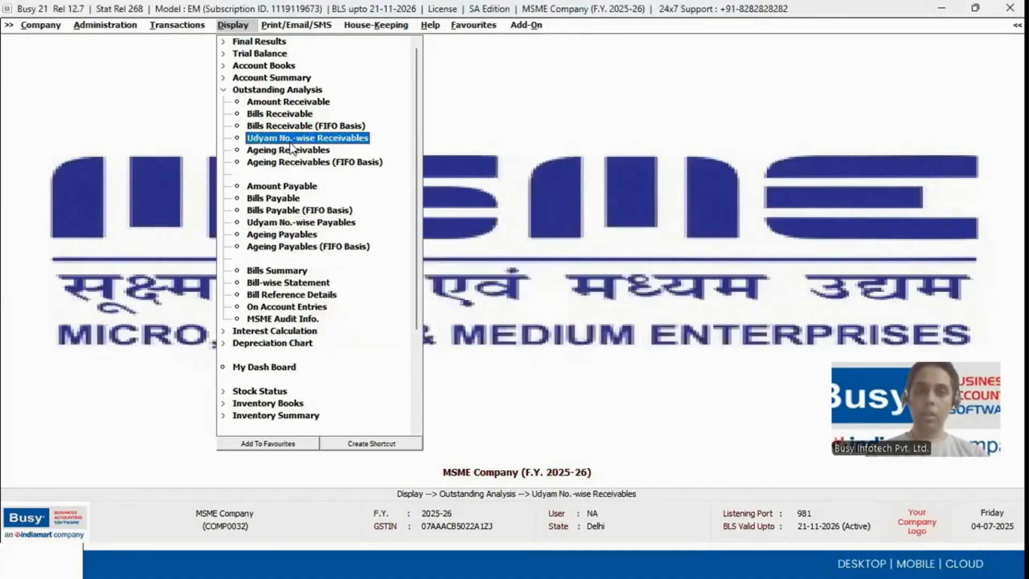
Step: Start the Udyam No.-wise Payables report for a group of accounts with Bill-wise (Combined) details
left_click(299, 223)
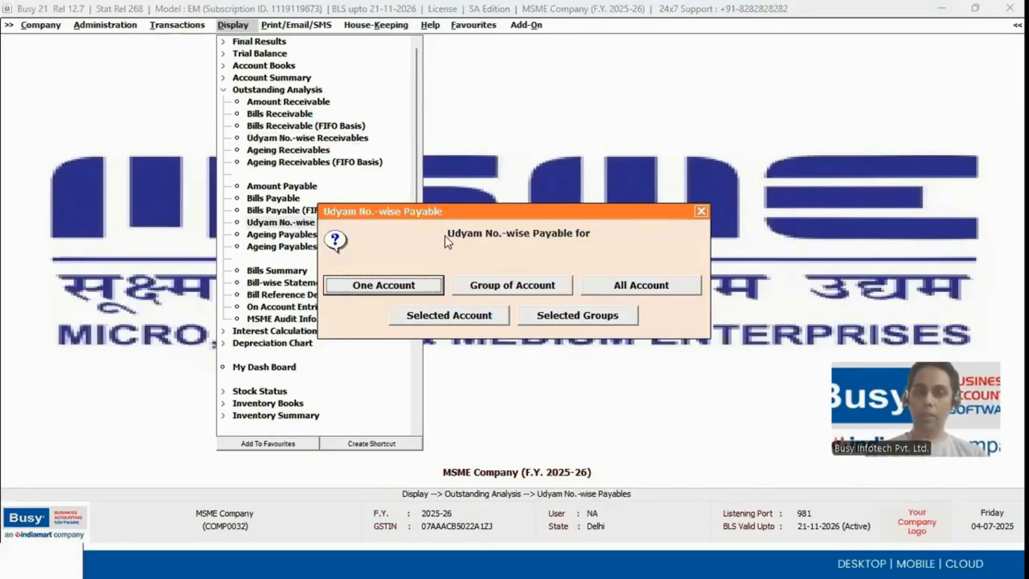
left_click(493, 288)
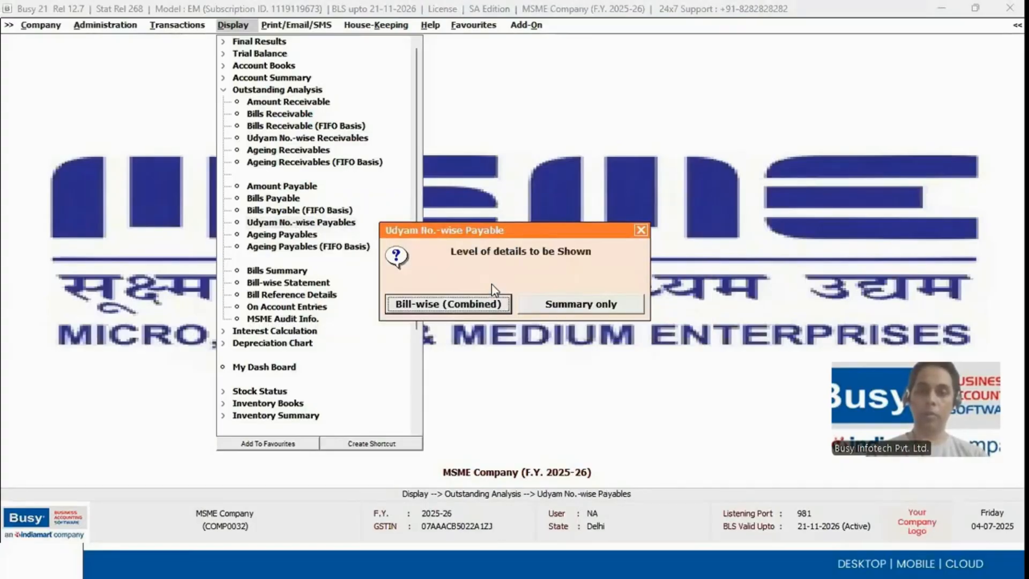
left_click(460, 307)
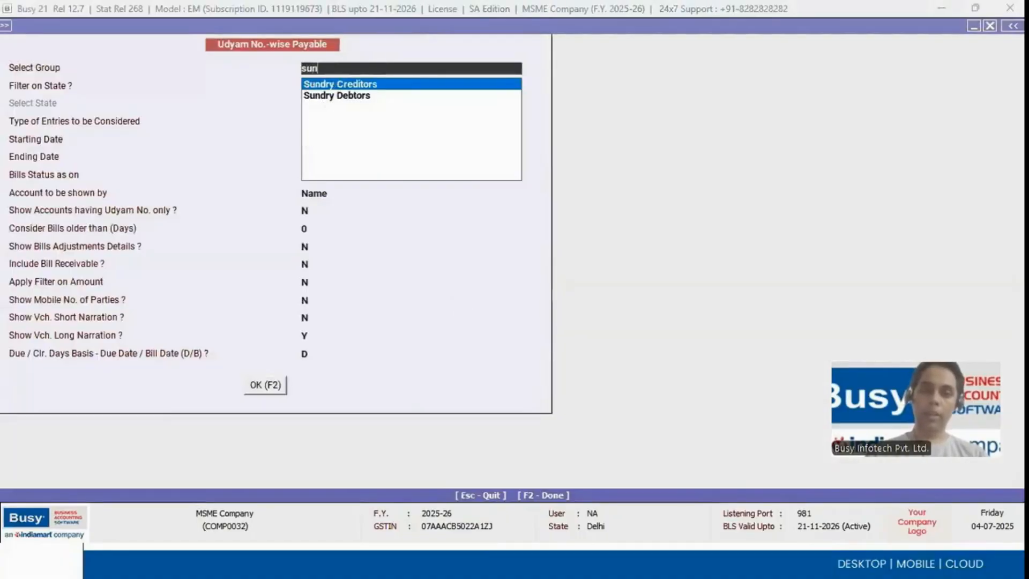
Step: Generate the payable report for the Sundry Creditors group, considering only Pending entries
key("Return")
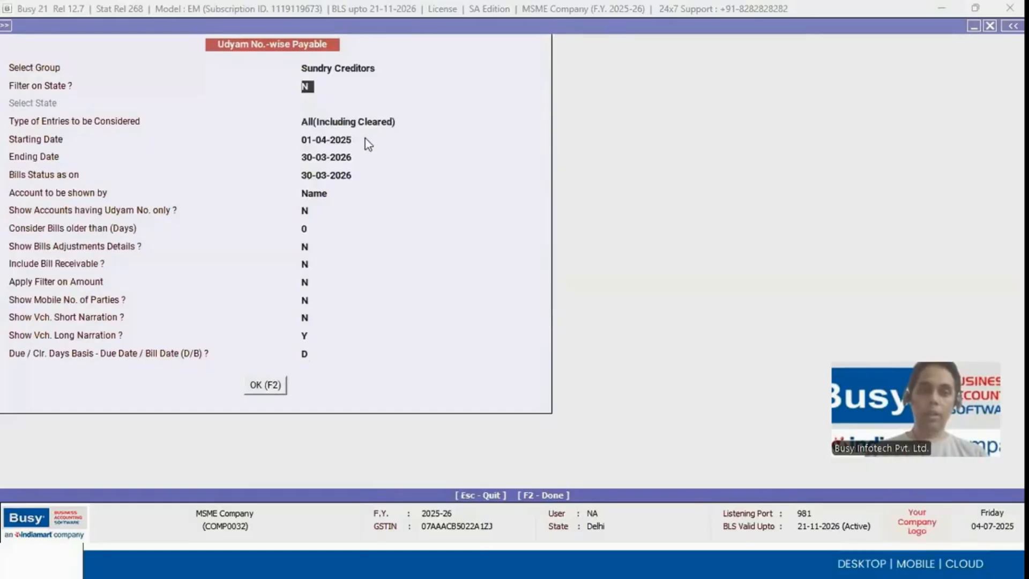
key("Return")
key("Up")
key("Up")
key("Return")
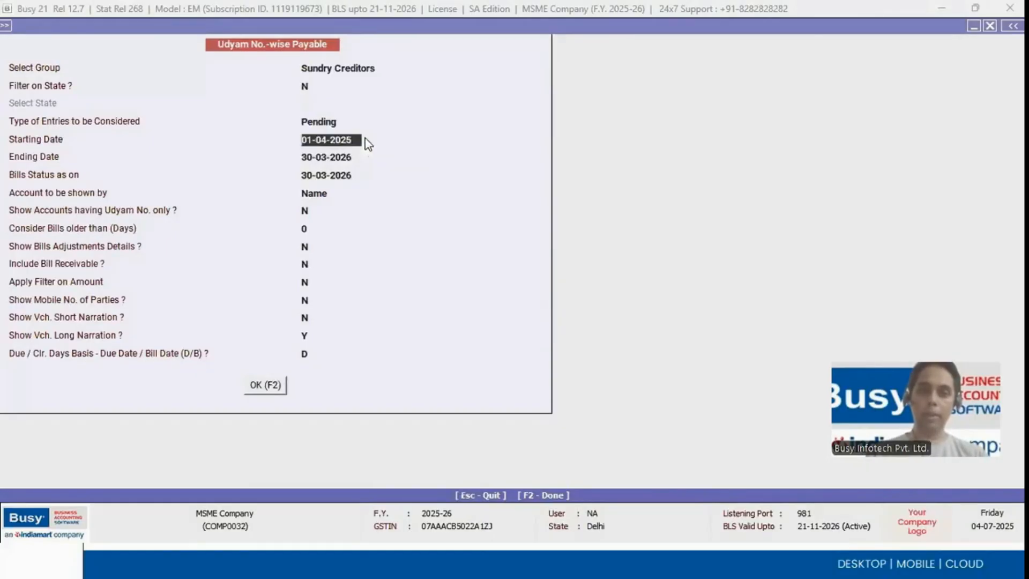
left_click(264, 386)
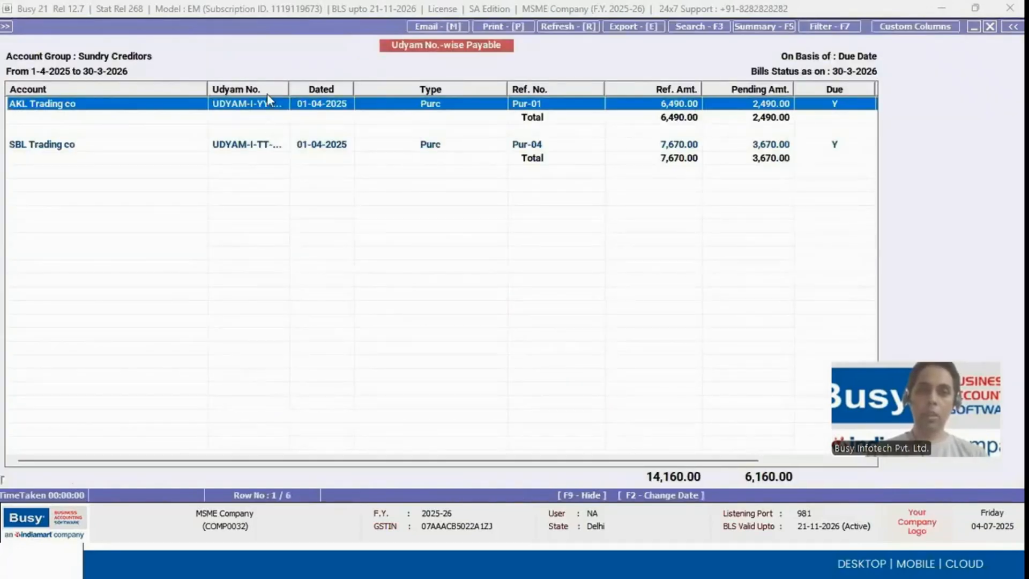
Step: Widen the Udyam No. column to review the pending bills, and close the payable report
left_click_drag(288, 89, 320, 89)
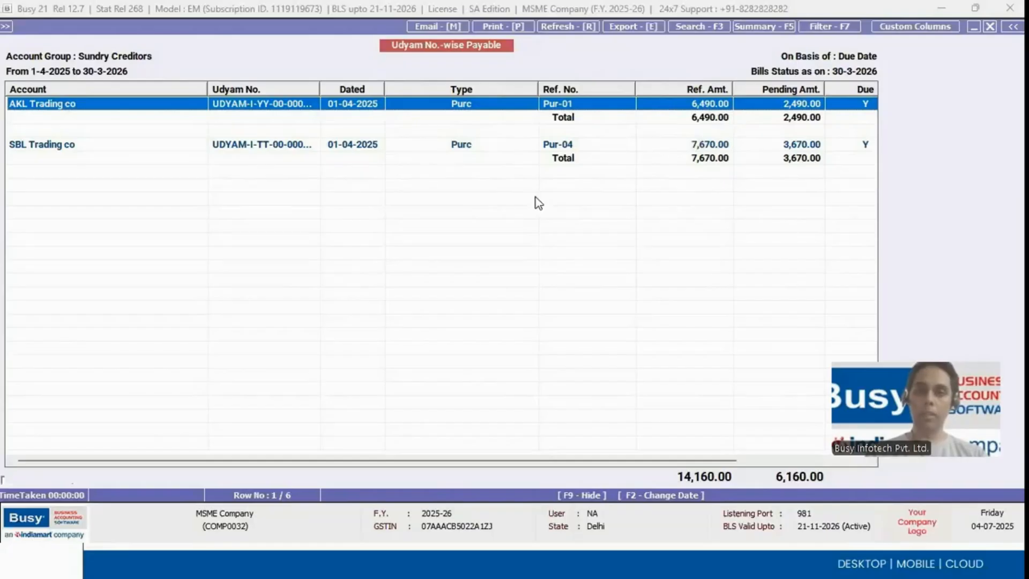
key("Escape")
key("Escape")
key("Escape")
key("Escape")
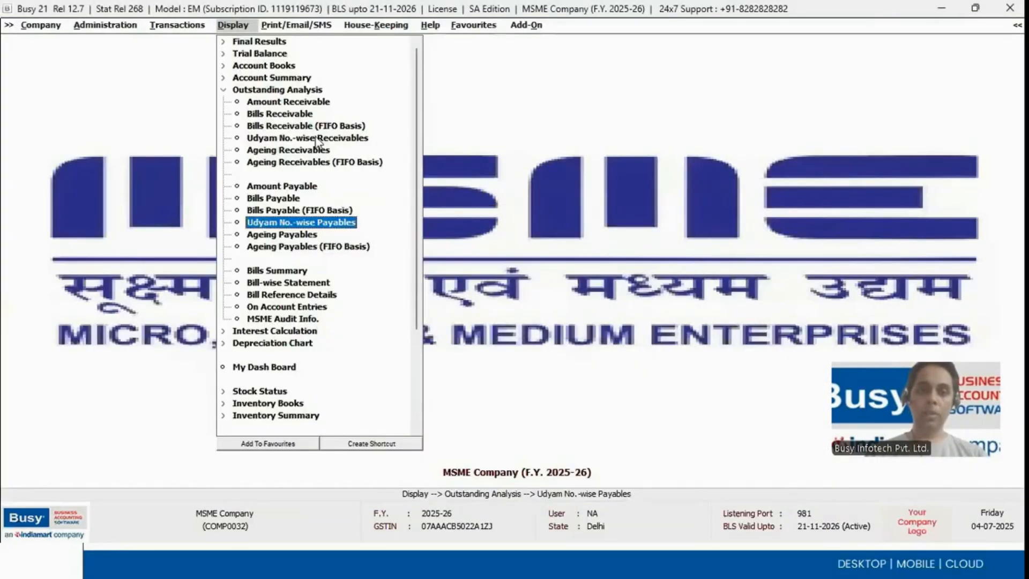
Step: Start the Udyam No.-wise Receivables report for a group with Bill-wise (Combined) details and choose the Sundry Debtors group
left_click(319, 140)
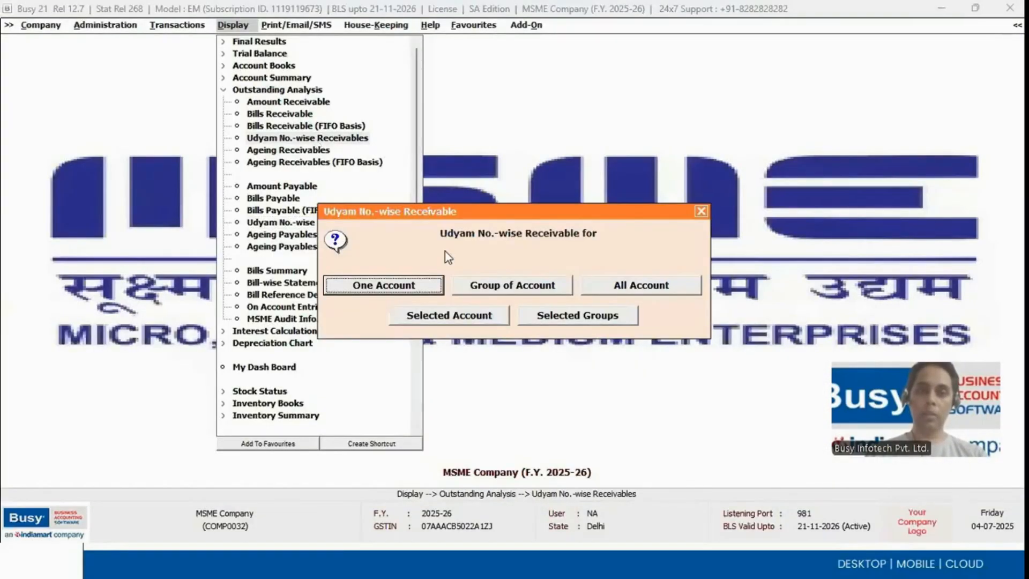
left_click(489, 285)
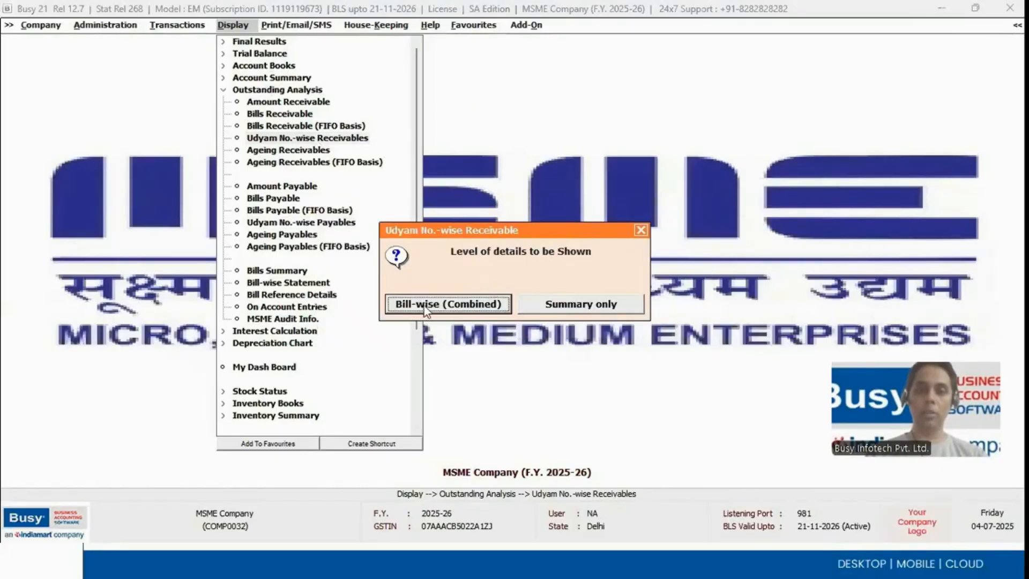
left_click(424, 306)
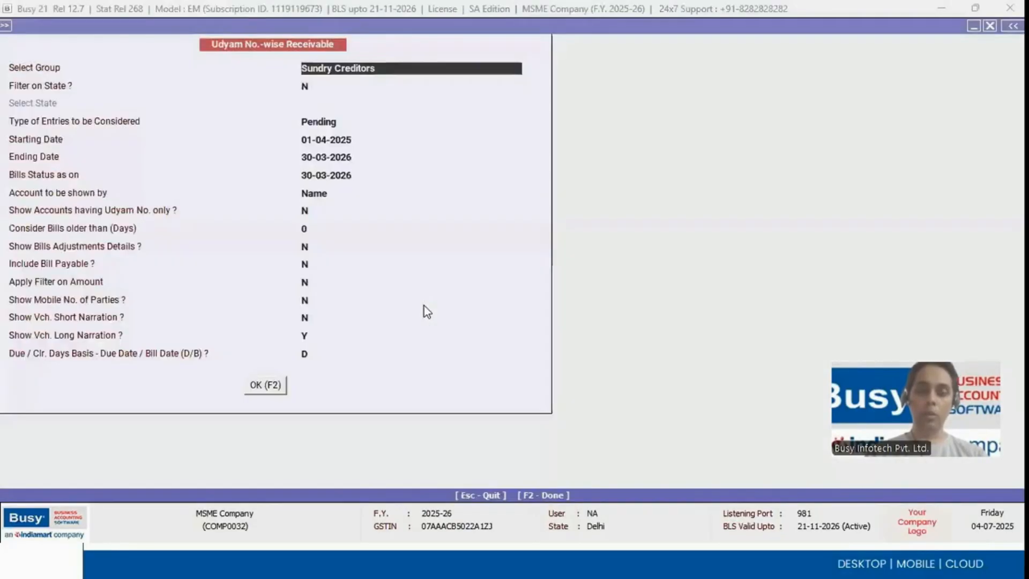
type("sun")
key("Down")
key("Return")
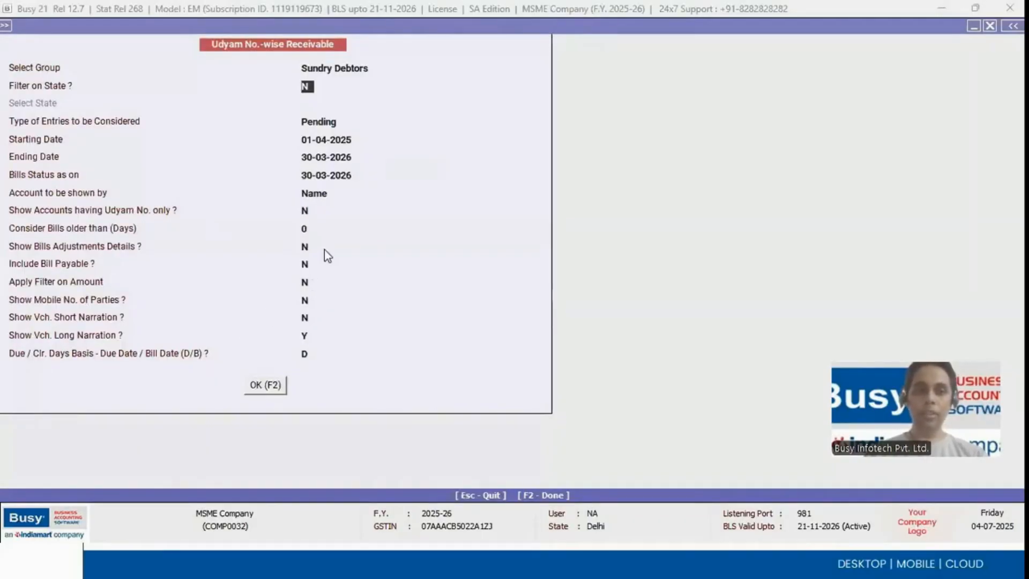
Step: Set the receivable report to show only accounts having a Udyam number (Y), and leave the report options
left_click(308, 210)
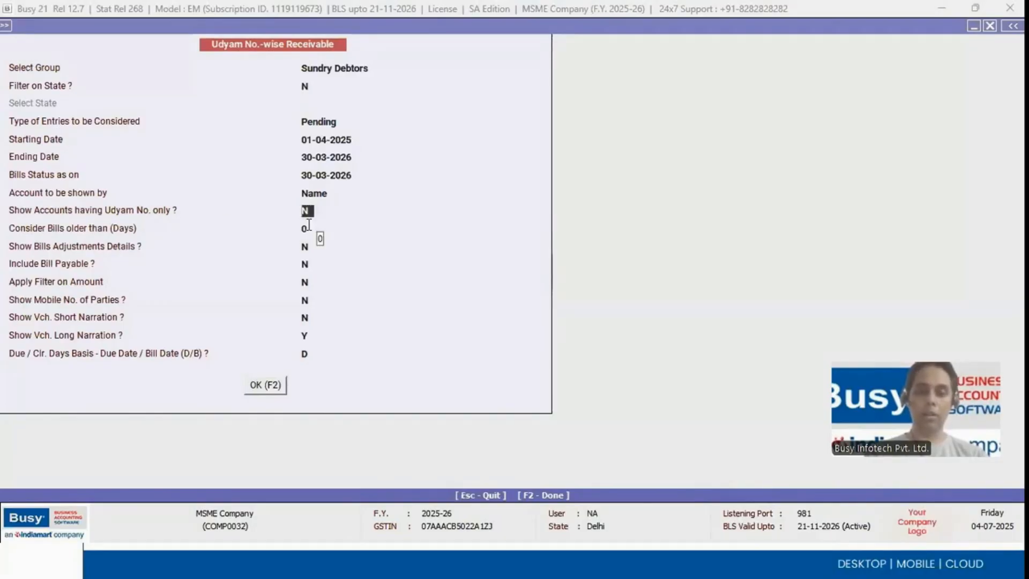
type("Y")
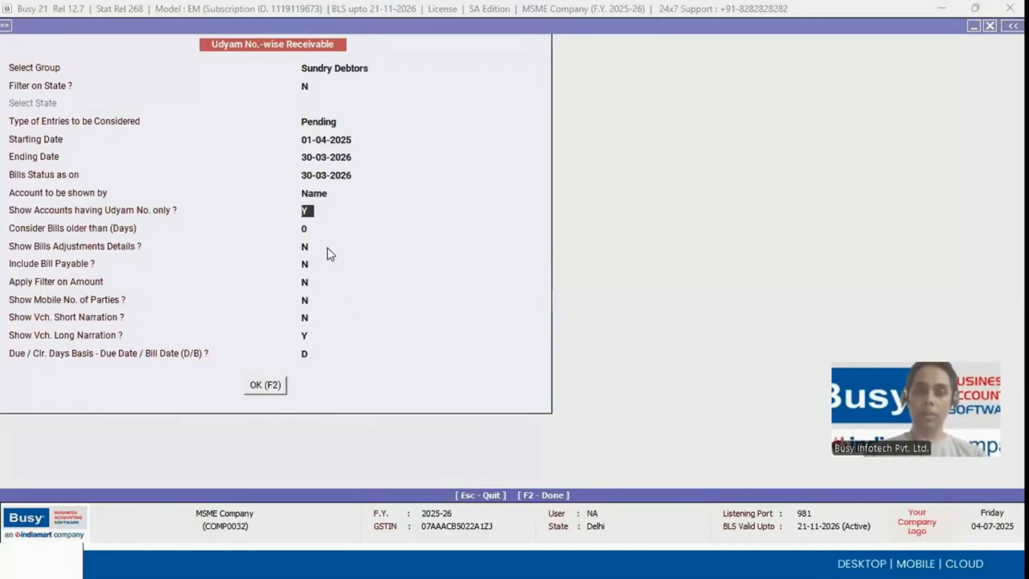
key("F2")
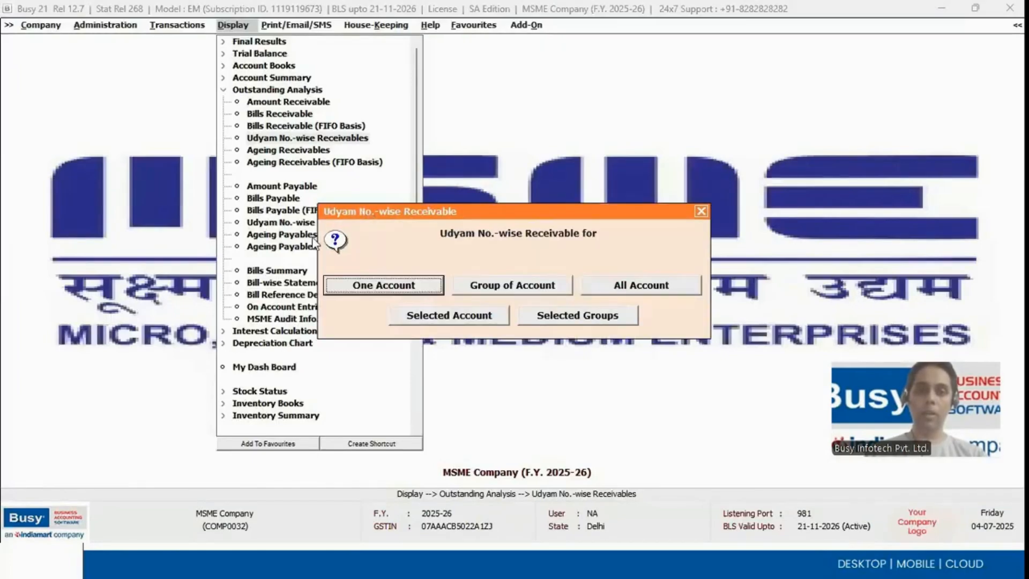
key("Escape")
Step: Reopen the bill-wise Udyam No.-wise Payables options for a group and set them to show only accounts having a Udyam number (Y)
left_click(302, 225)
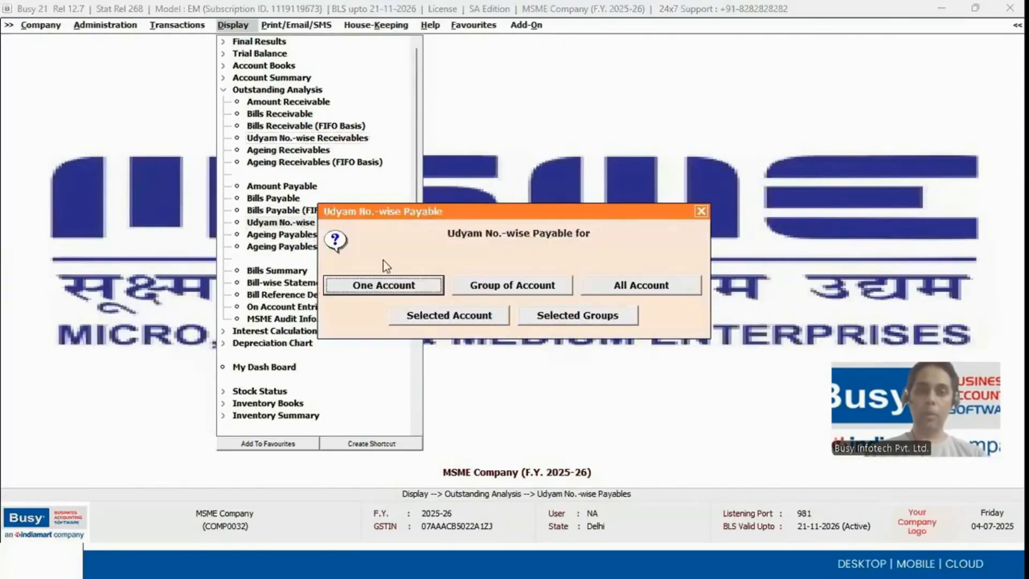
left_click(488, 282)
key("Return")
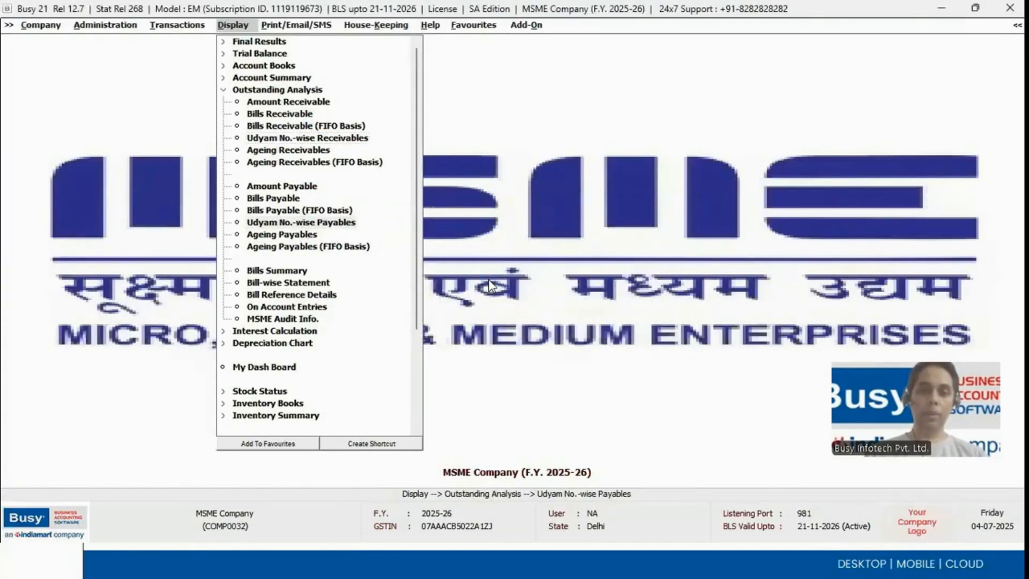
left_click(307, 210)
left_click(307, 209)
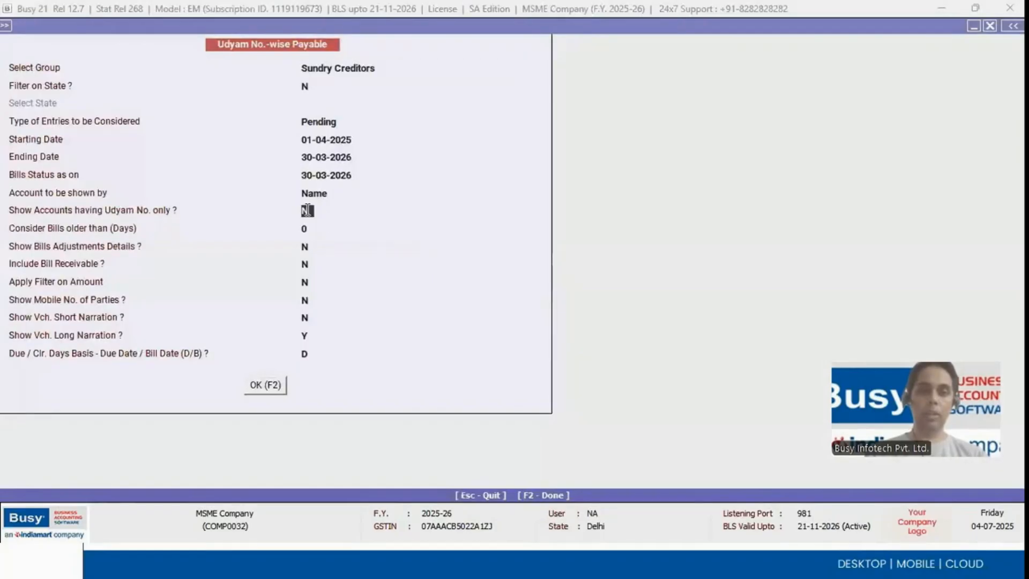
type("Y")
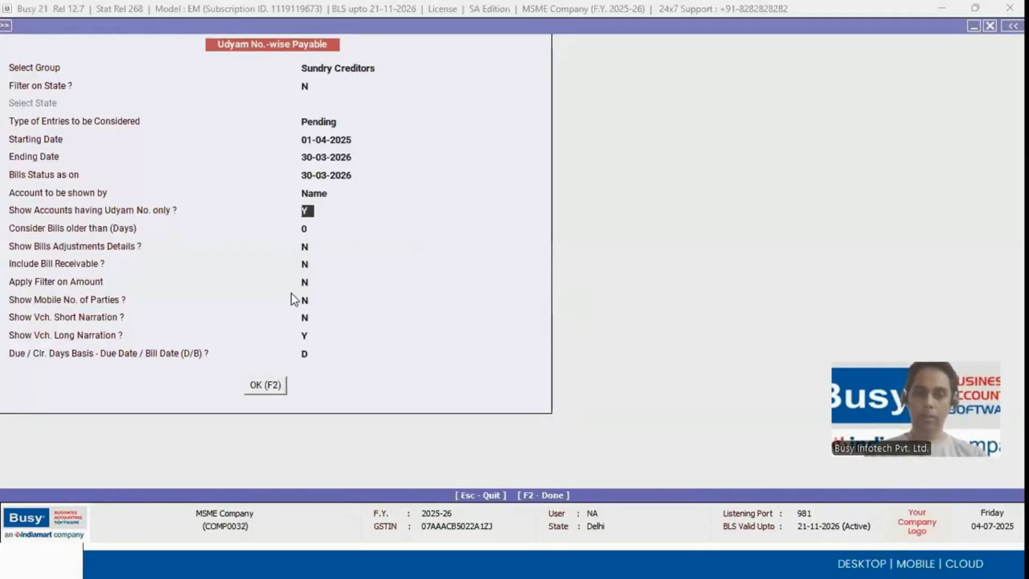
Step: Leave the Udyam No.-wise Payable report and switch to the presentation slide on reports
key("F2")
key("Return")
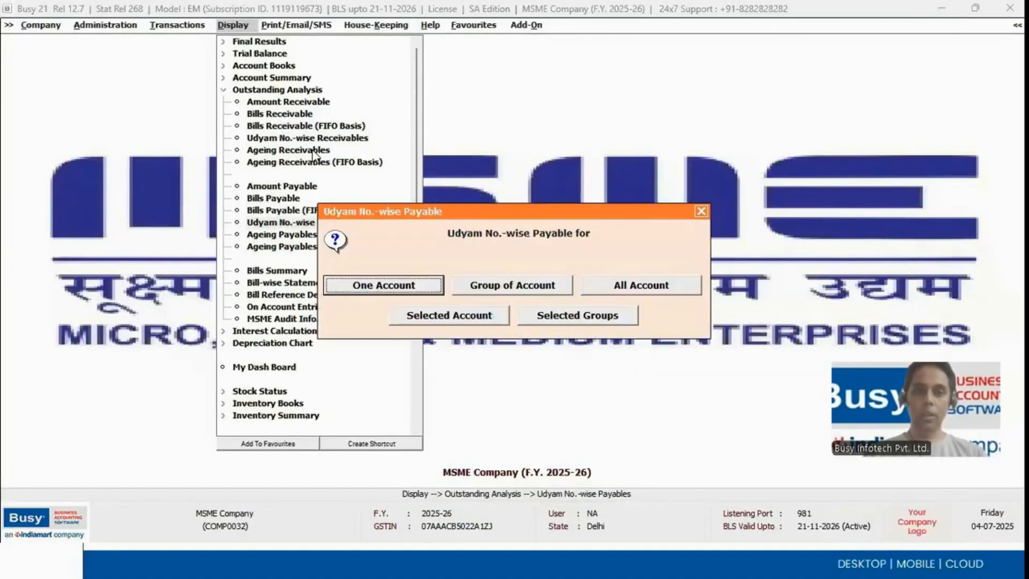
key("Escape")
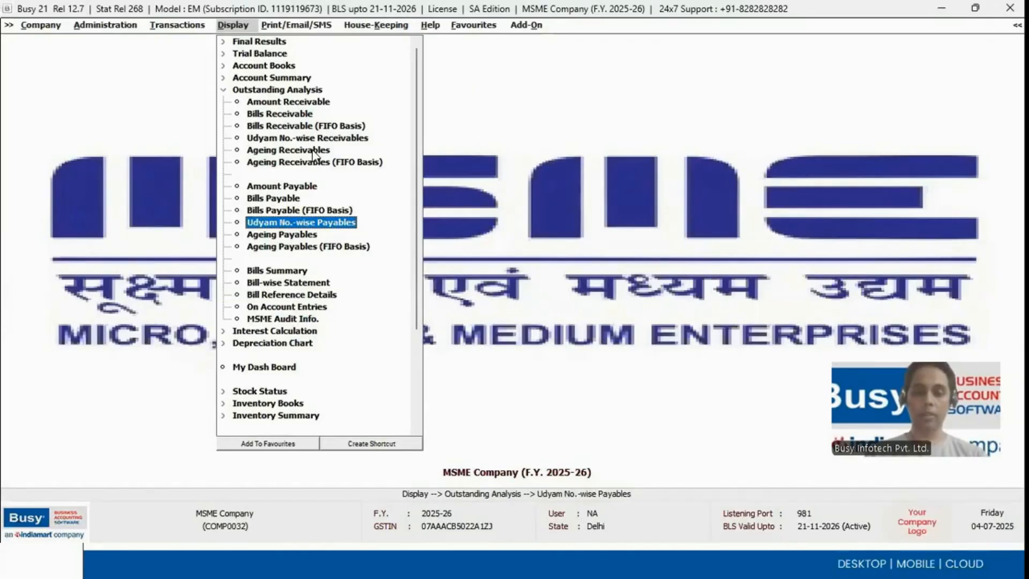
key("alt+Tab")
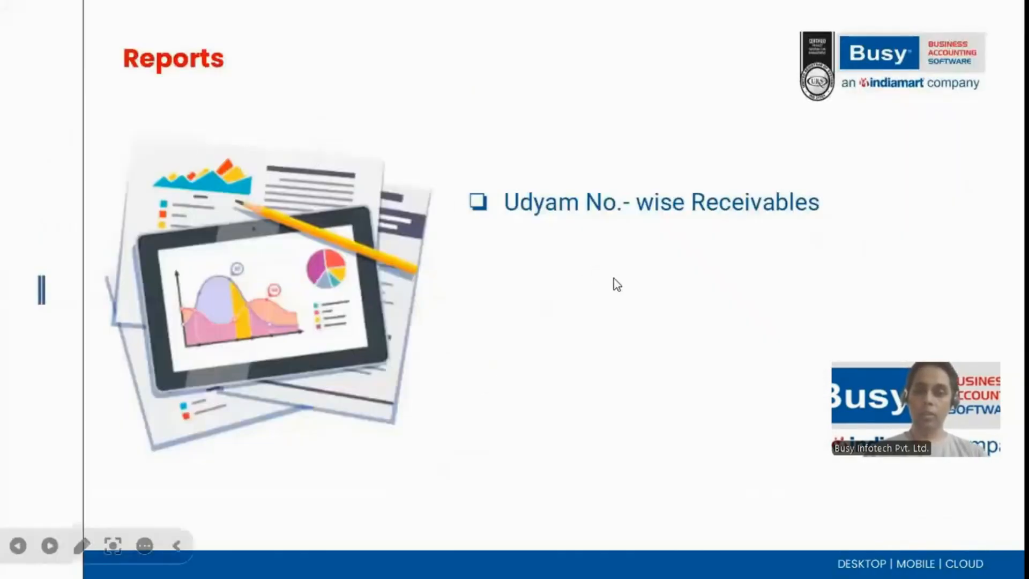
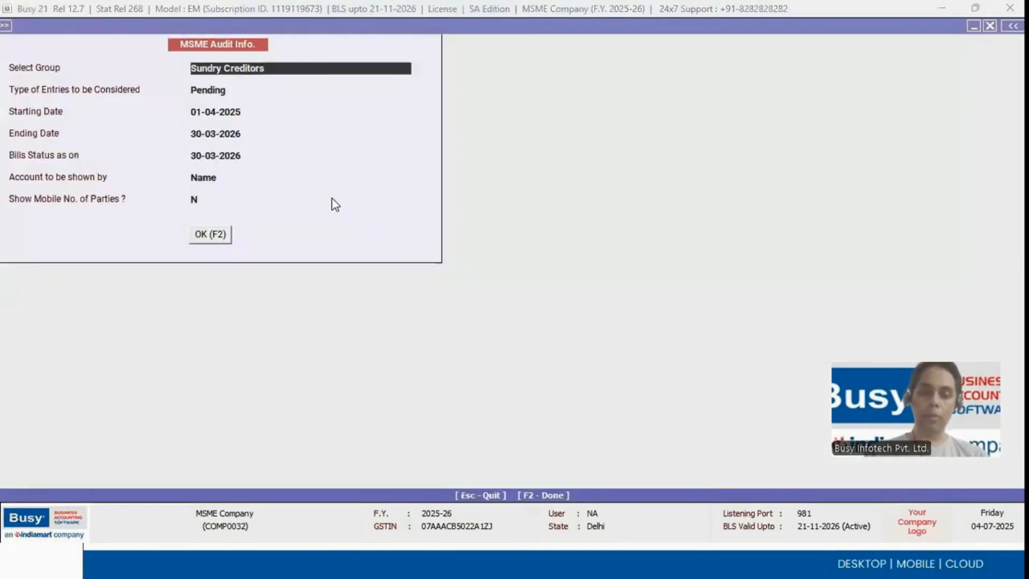
Step: Keep Sundry Creditors as the MSME Audit Info. group and set the entries considered to All(Including Cleared)
key("Return")
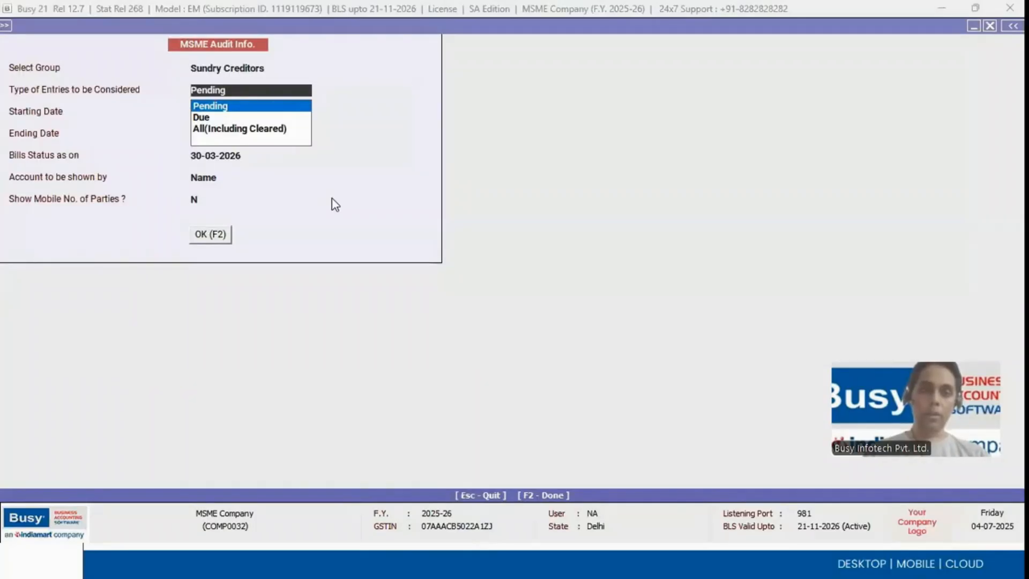
key("Down")
key("Down")
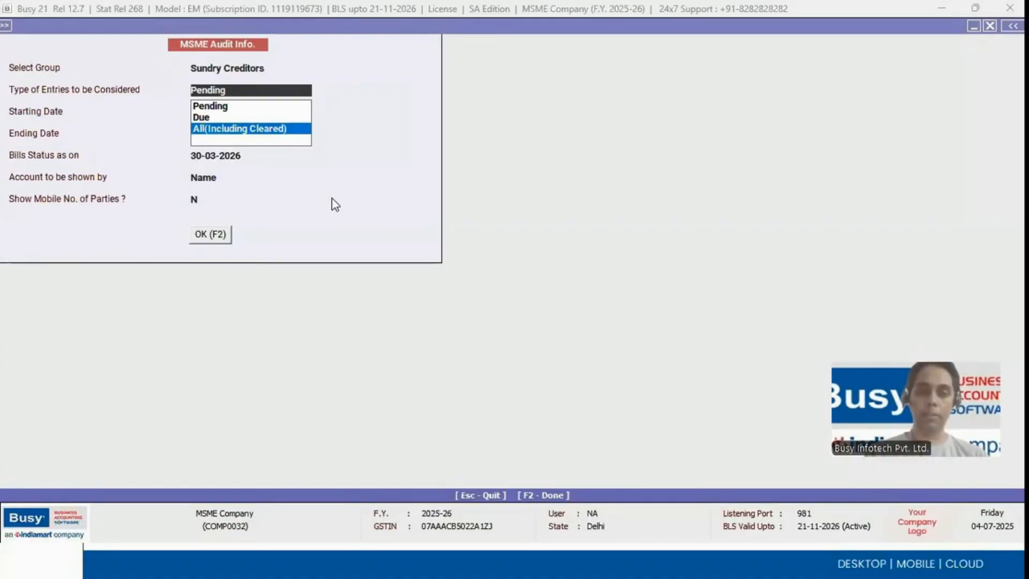
key("Return")
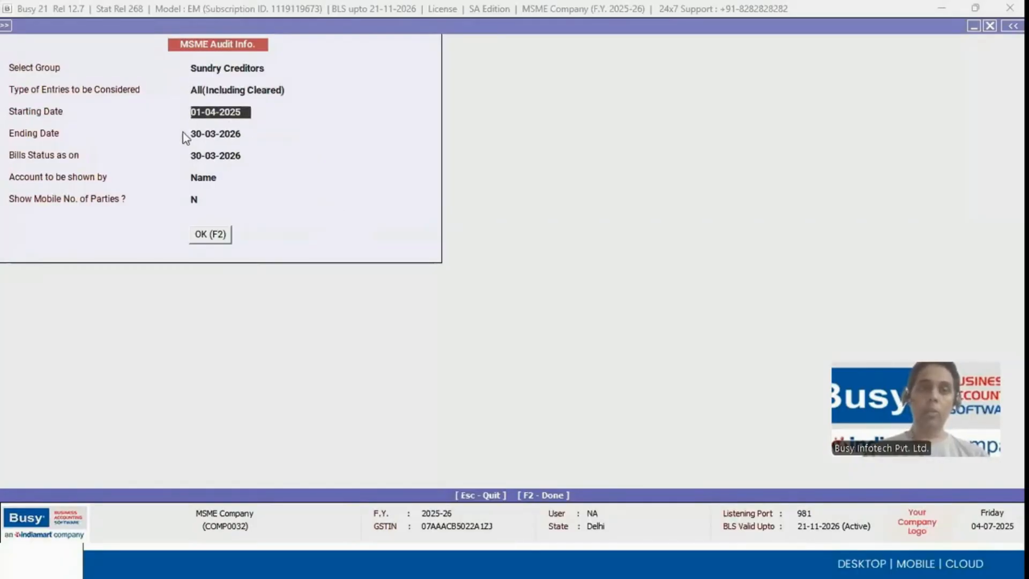
Step: Check the starting, ending and bills status dates, and generate the MSME Audit Info. report
left_click(247, 152)
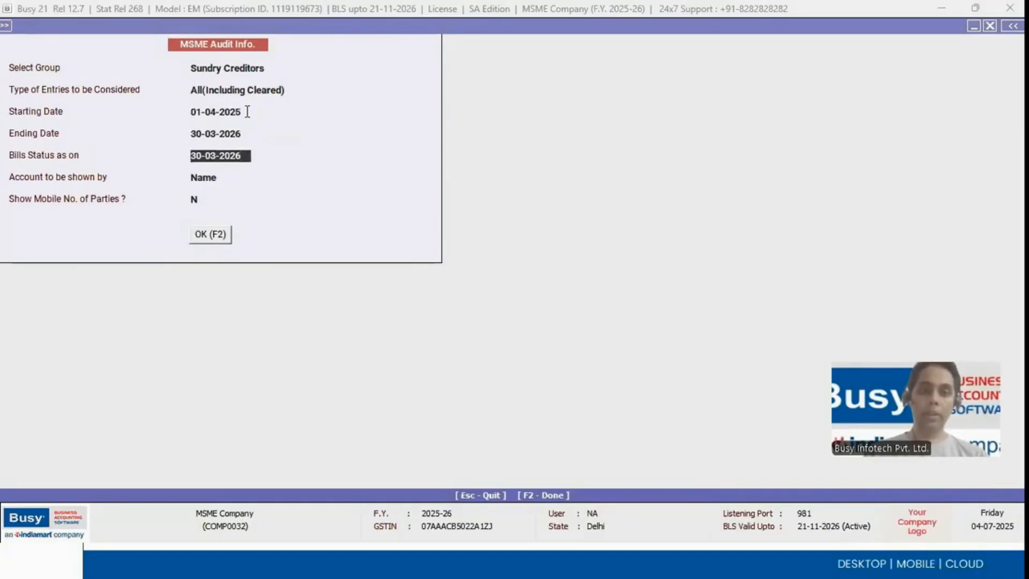
left_click(247, 112)
left_click(247, 134)
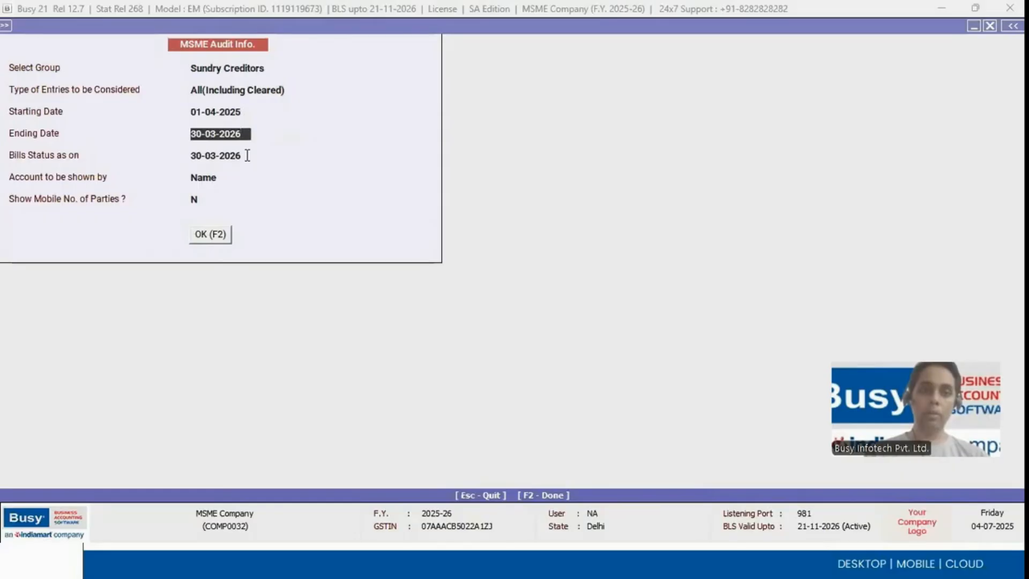
left_click(247, 155)
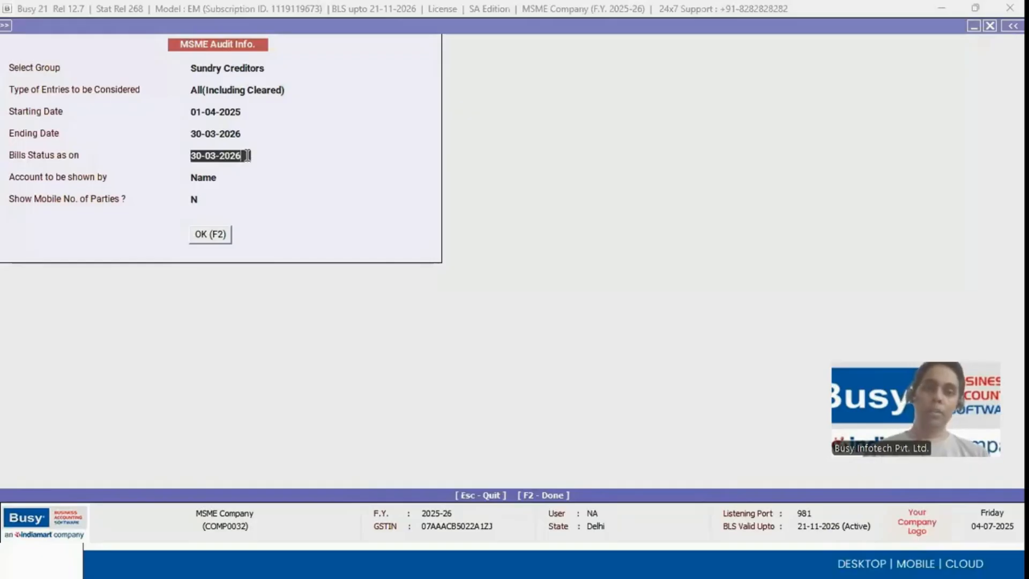
left_click(249, 112)
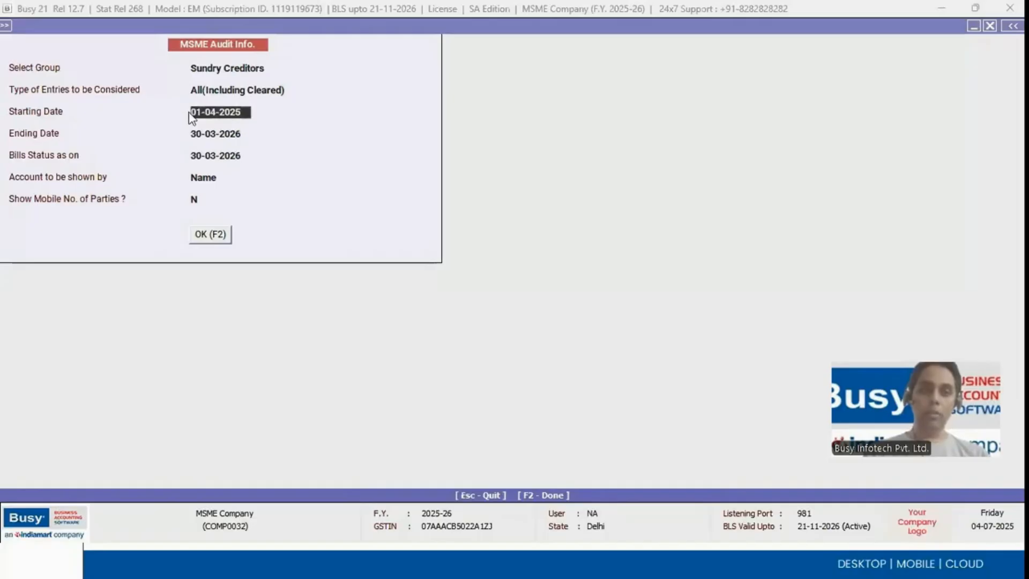
left_click(246, 133)
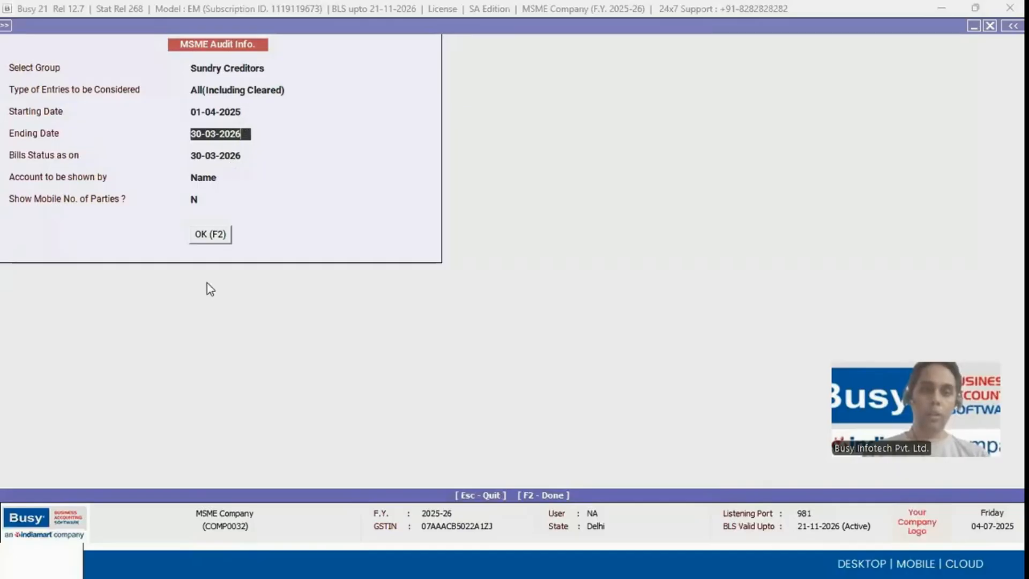
left_click(210, 234)
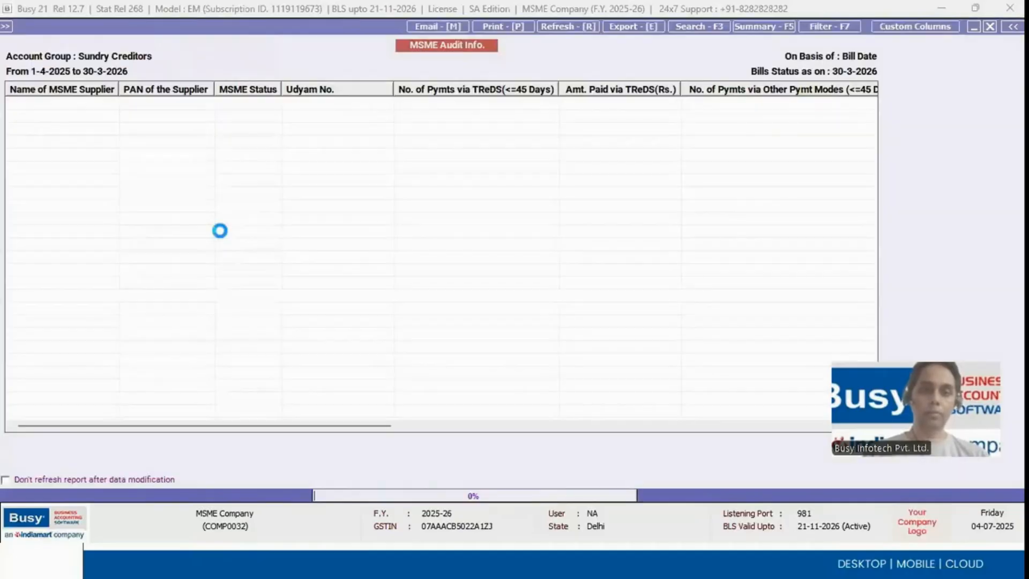
Step: Widen the supplier name, supplier PAN, MSME Status and Udyam No. columns of the audit report
left_click_drag(113, 94, 128, 93)
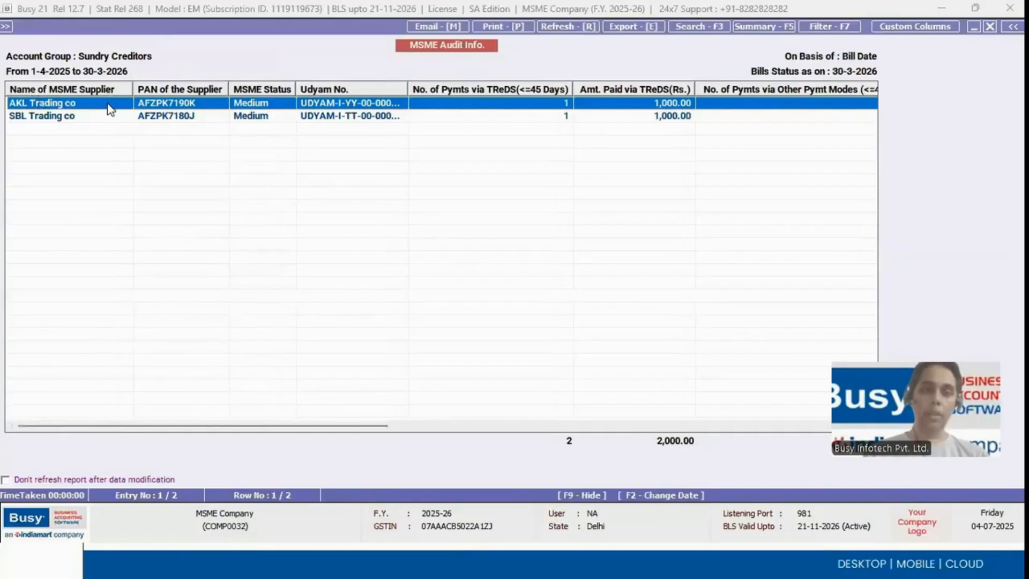
left_click_drag(229, 89, 253, 89)
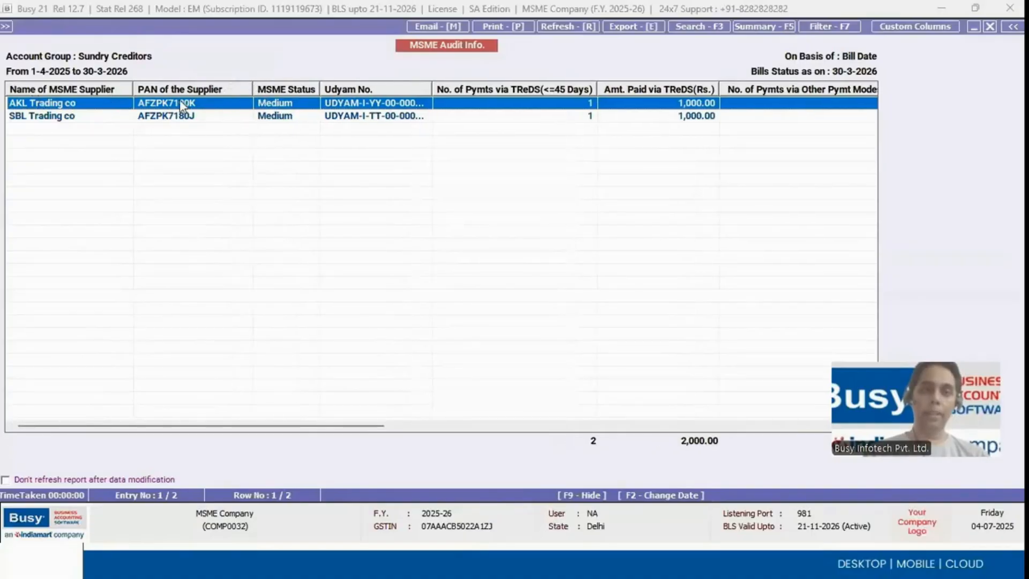
left_click_drag(320, 87, 347, 87)
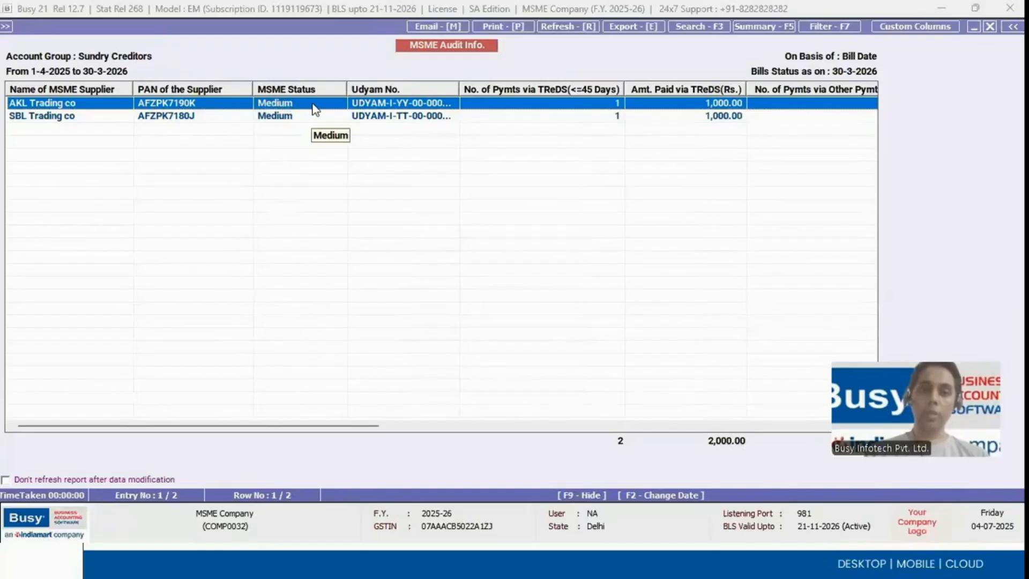
left_click_drag(459, 89, 475, 89)
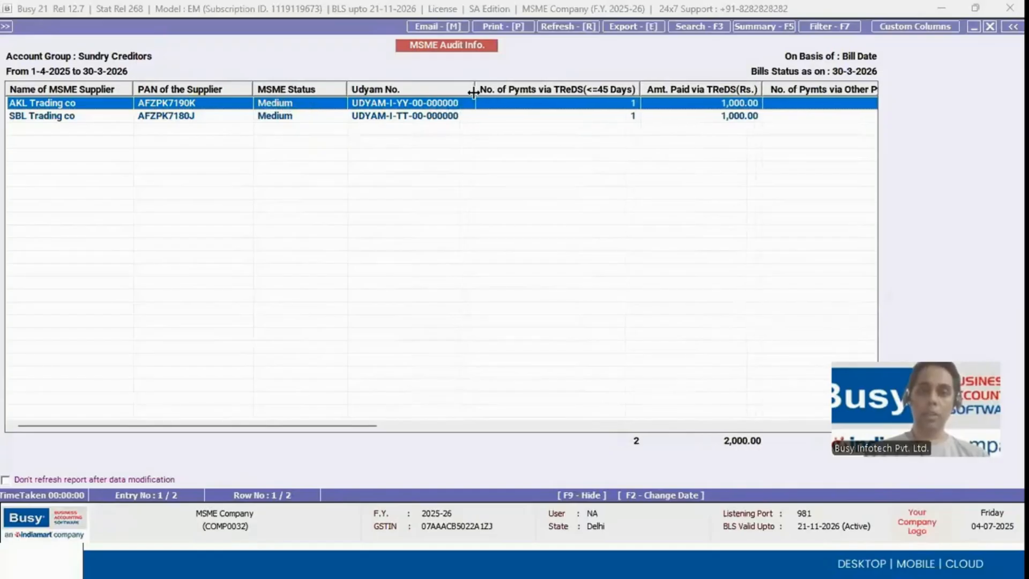
Step: Examine the payments behind AKL Trading co's TReDS figures in its Bills Payable details and return to the audit report
left_click_drag(375, 426, 437, 427)
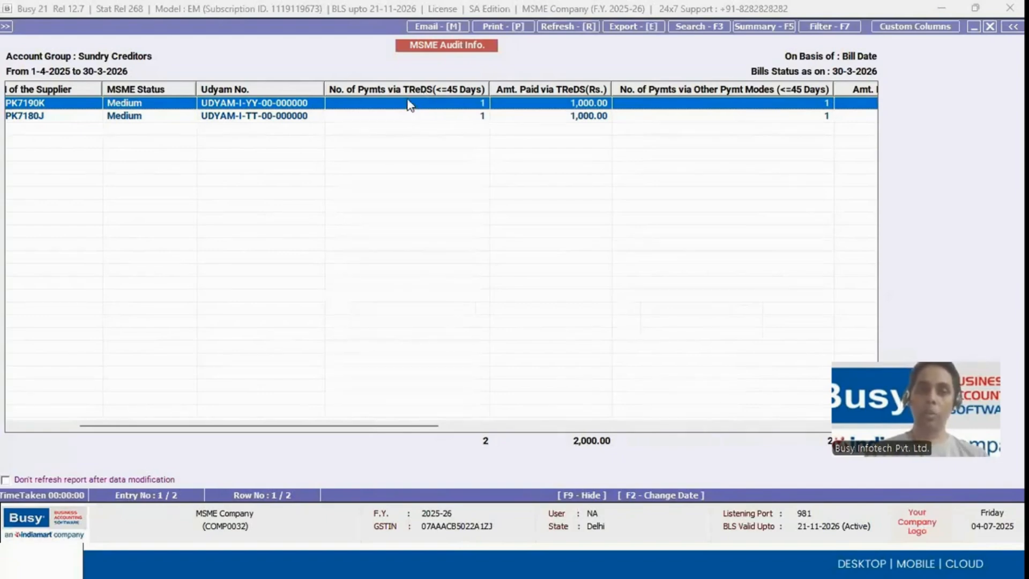
double_click(476, 108)
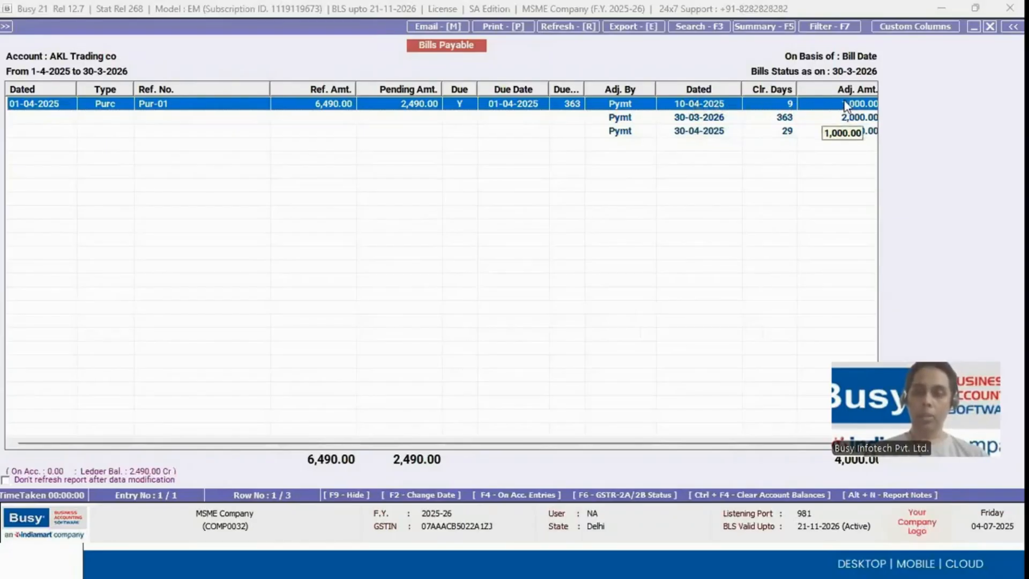
key("Escape")
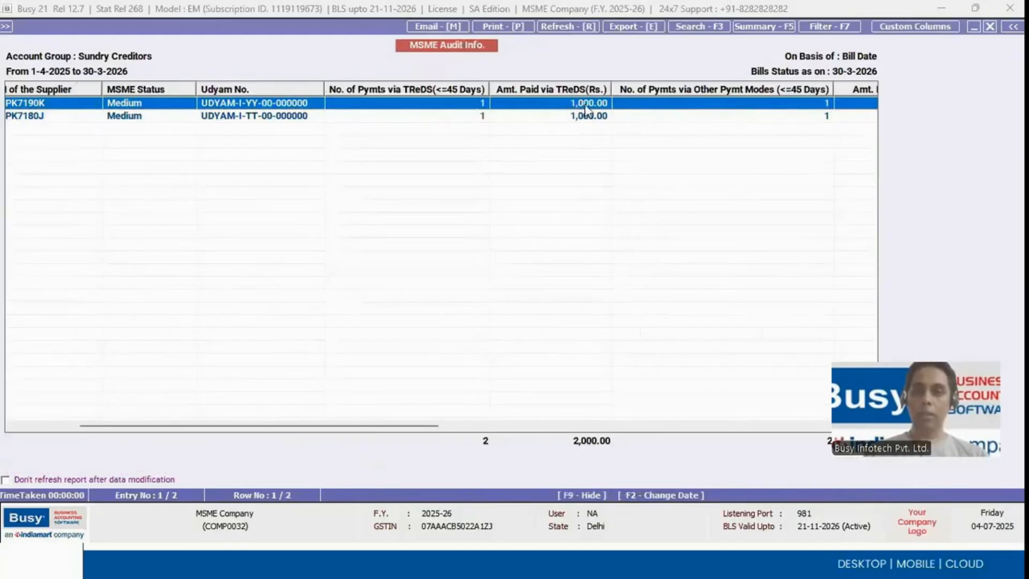
double_click(472, 108)
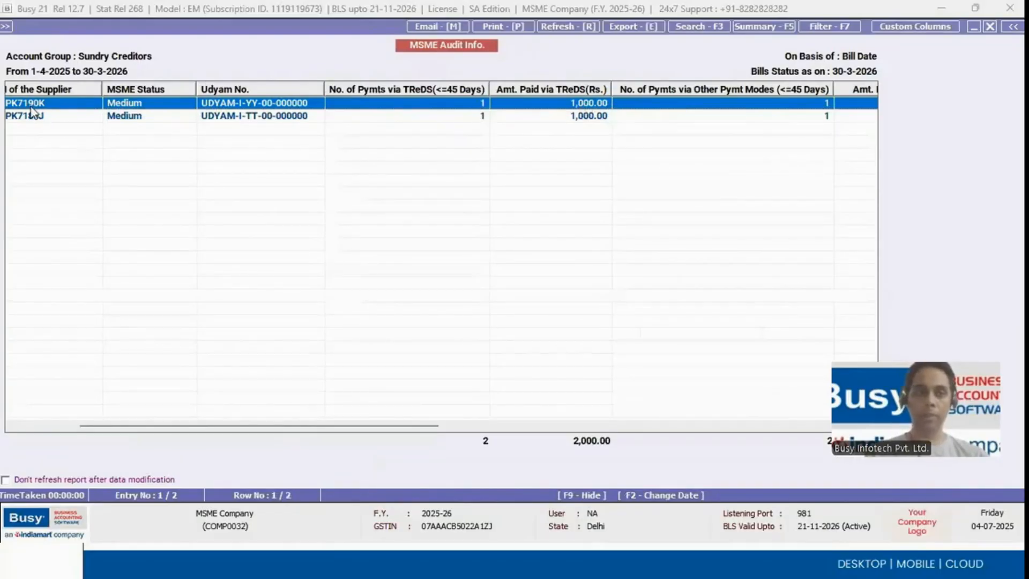
left_click_drag(265, 426, 114, 424)
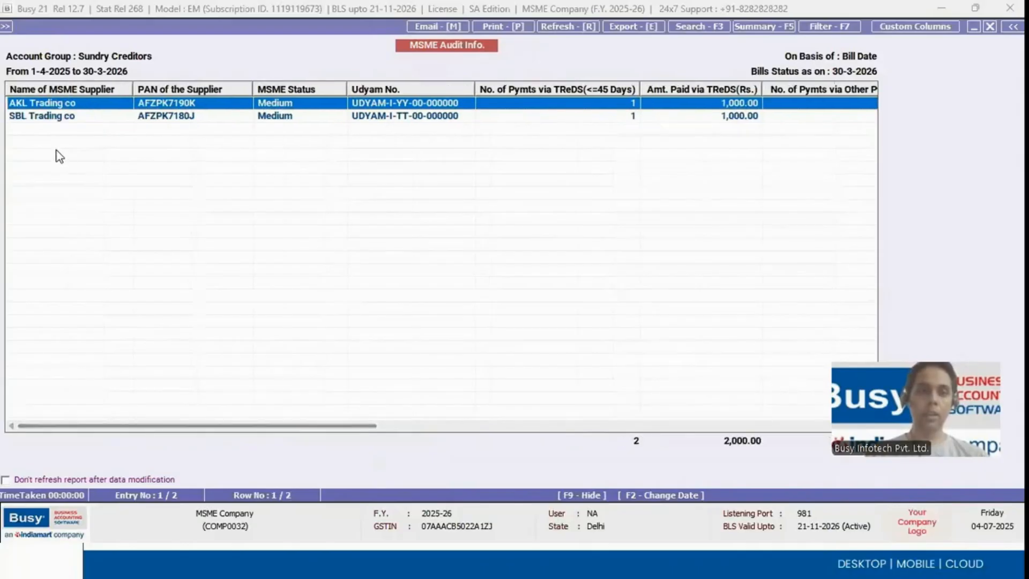
Step: Examine the 30-04-2025 payment in AKL Trading co's bill details behind the Other Pymt Modes (<=45 Days) figure
left_click_drag(311, 426, 445, 432)
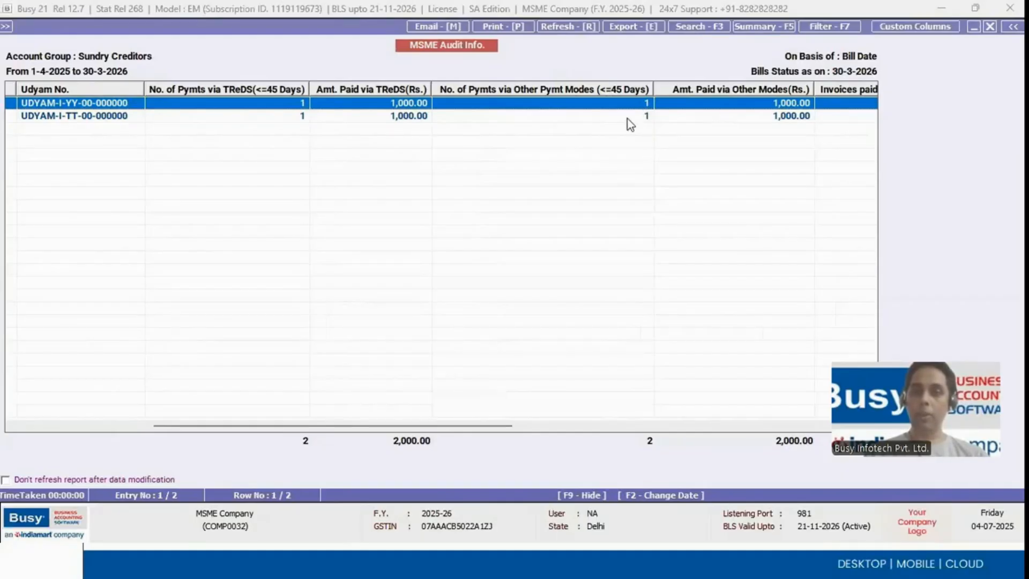
double_click(617, 105)
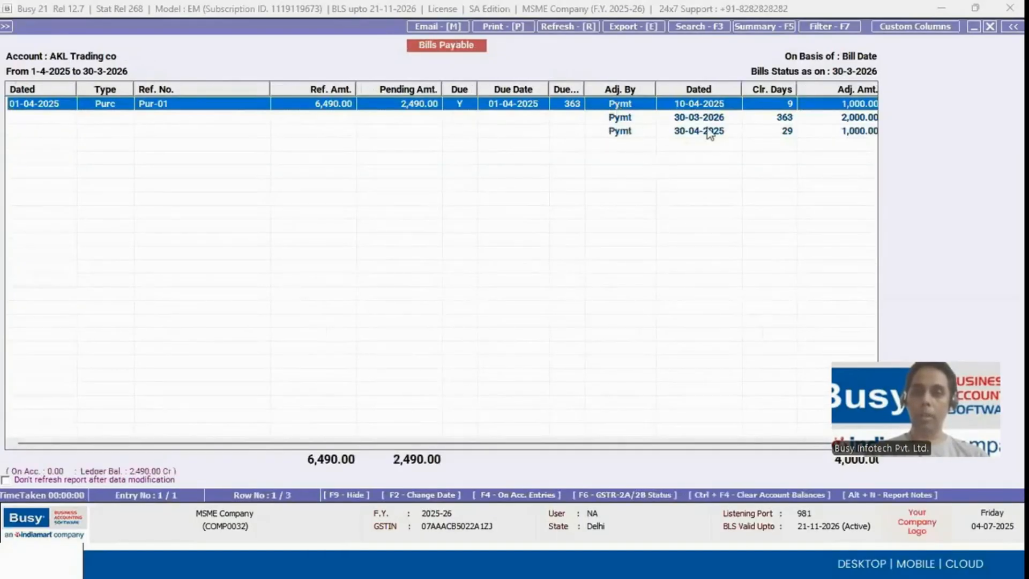
left_click(710, 133)
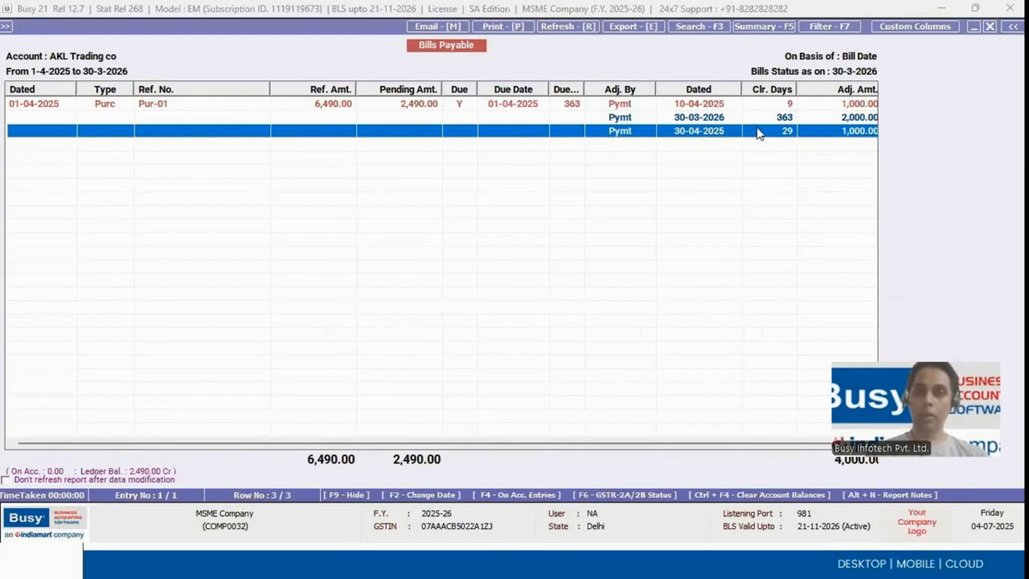
key("Escape")
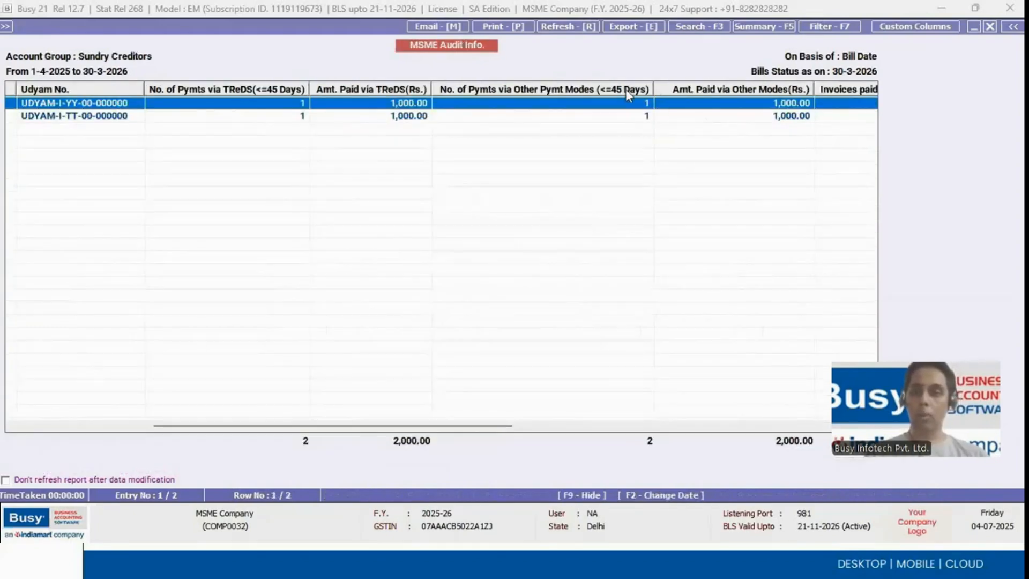
Step: Open AKL Trading co's 30-04-2025 payment voucher from its bill details, check the instrument type, and close the voucher
double_click(584, 107)
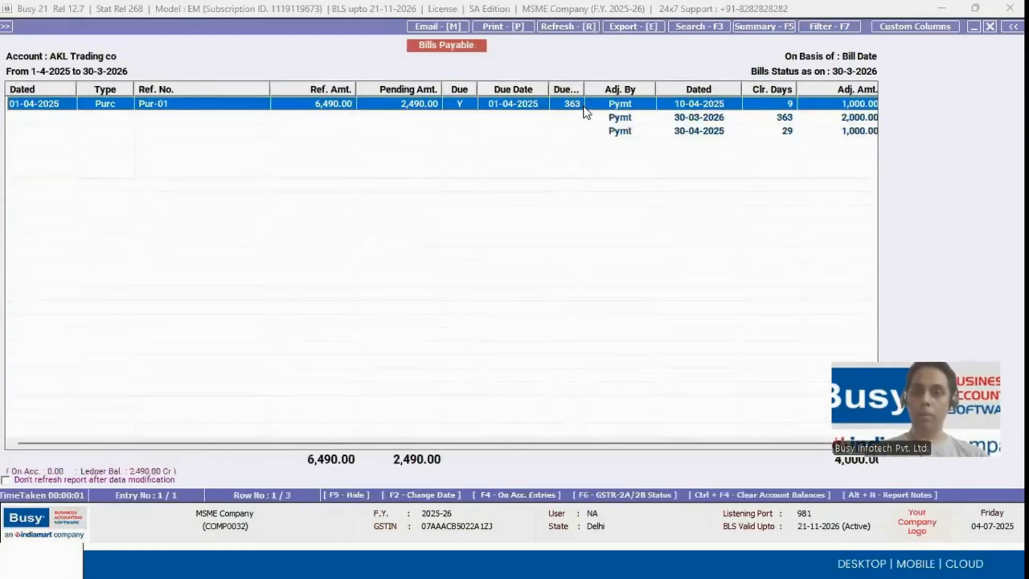
left_click(719, 135)
double_click(719, 135)
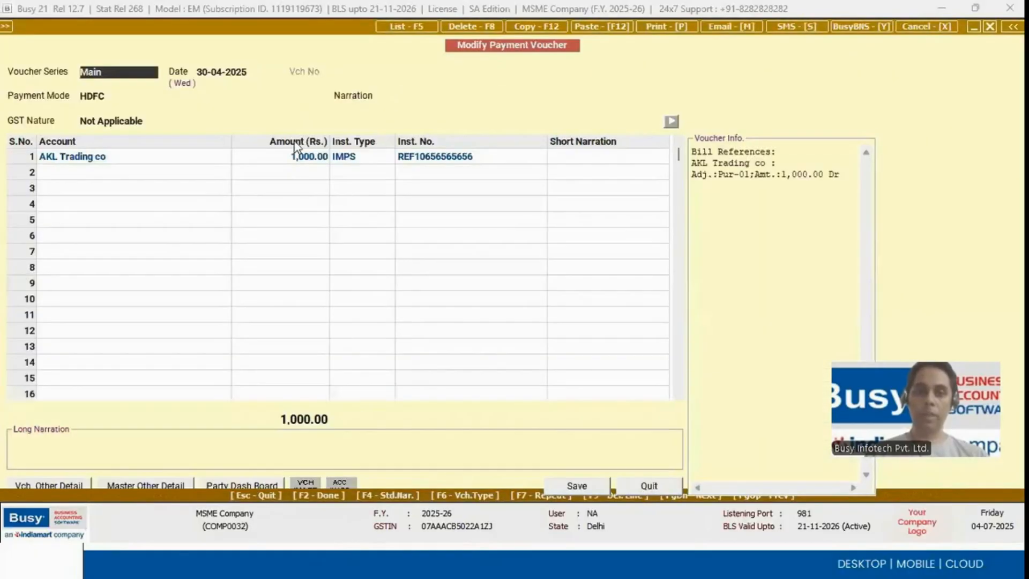
left_click(348, 156)
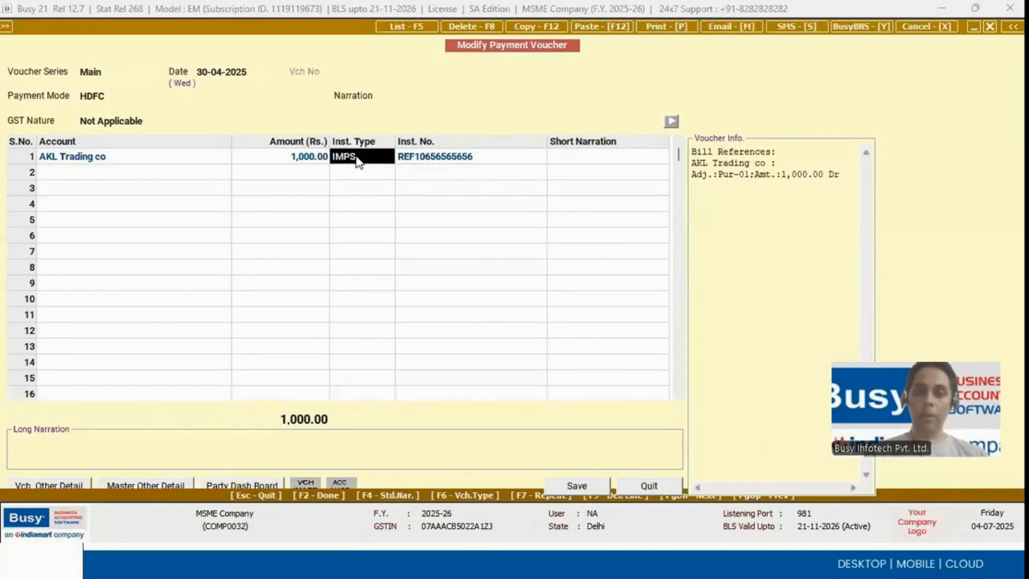
key("Escape")
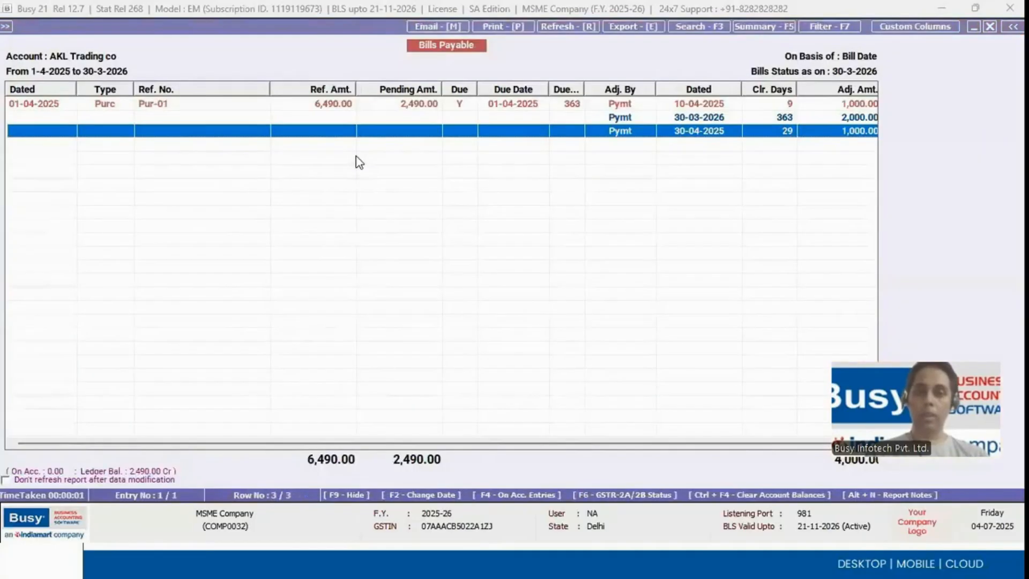
Step: Open the 10-04-2025 payment voucher from the Pur-01 reference details, check its instrument type, and return to the audit report
left_click(739, 105)
double_click(738, 104)
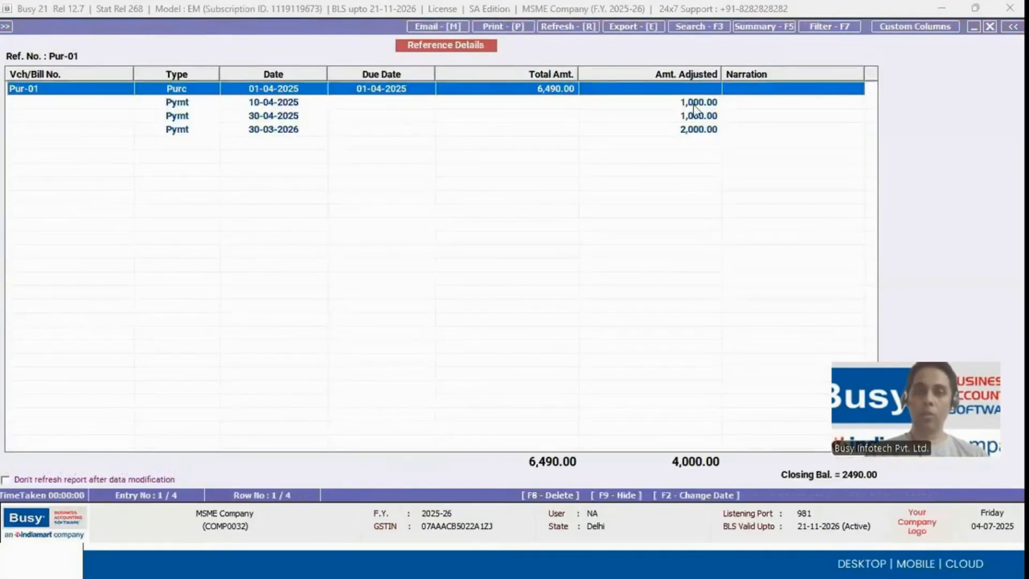
double_click(395, 102)
left_click(348, 159)
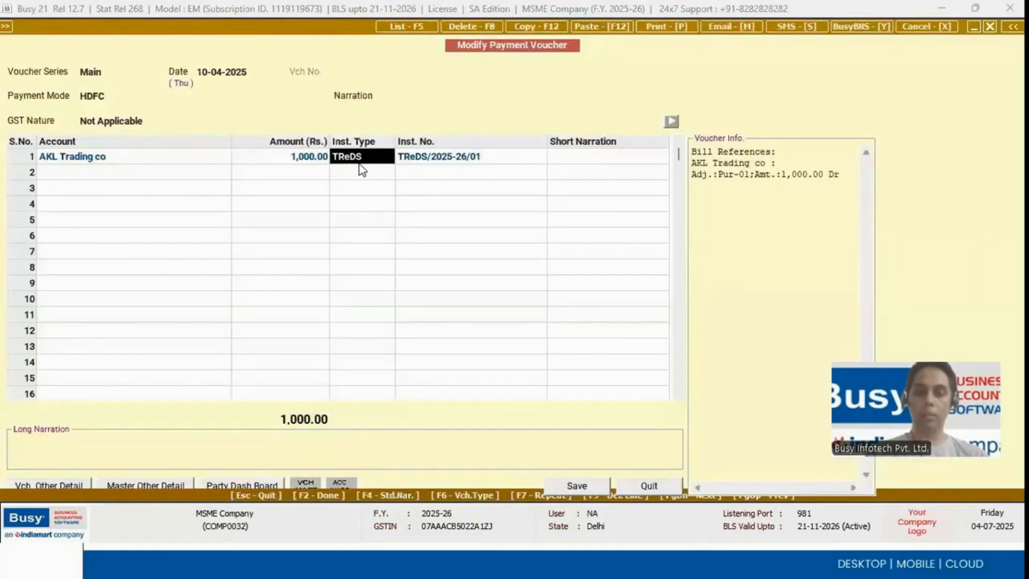
key("Escape")
key("Escape")
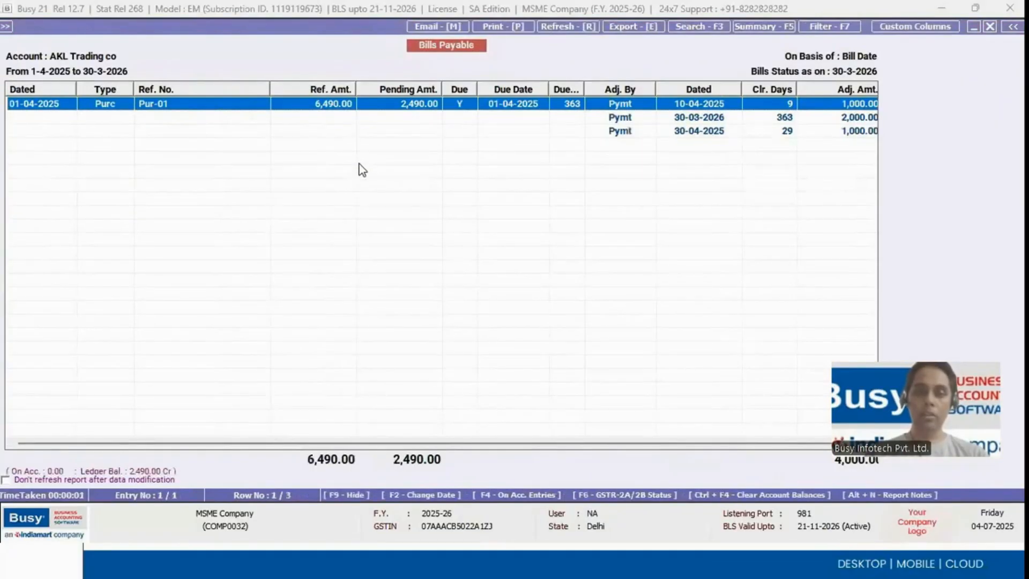
key("Escape")
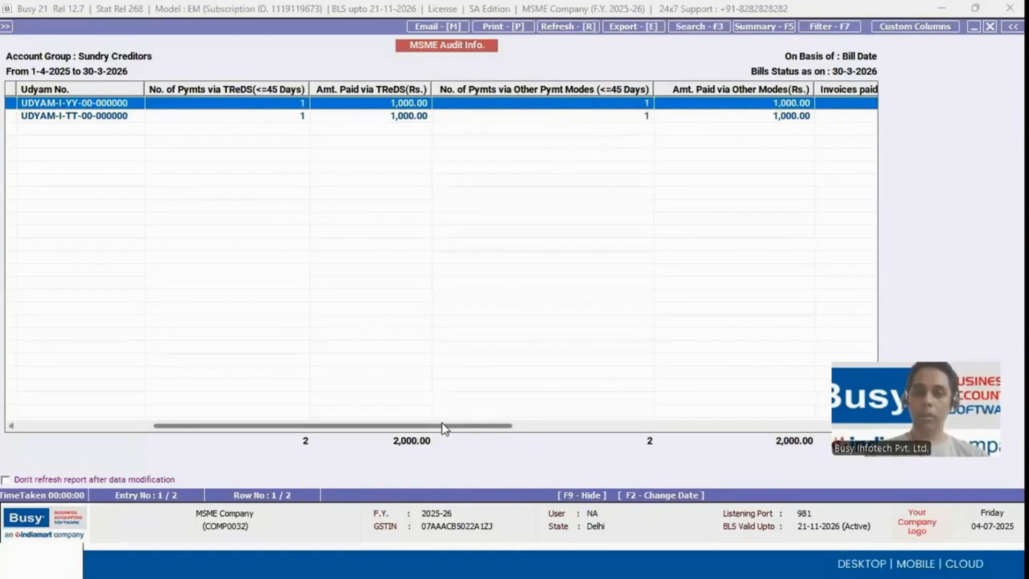
Step: Examine the audit report's over-45-days paid columns and the 30-03-2026 payment in AKL Trading co's bill details behind them
left_click_drag(442, 427, 612, 429)
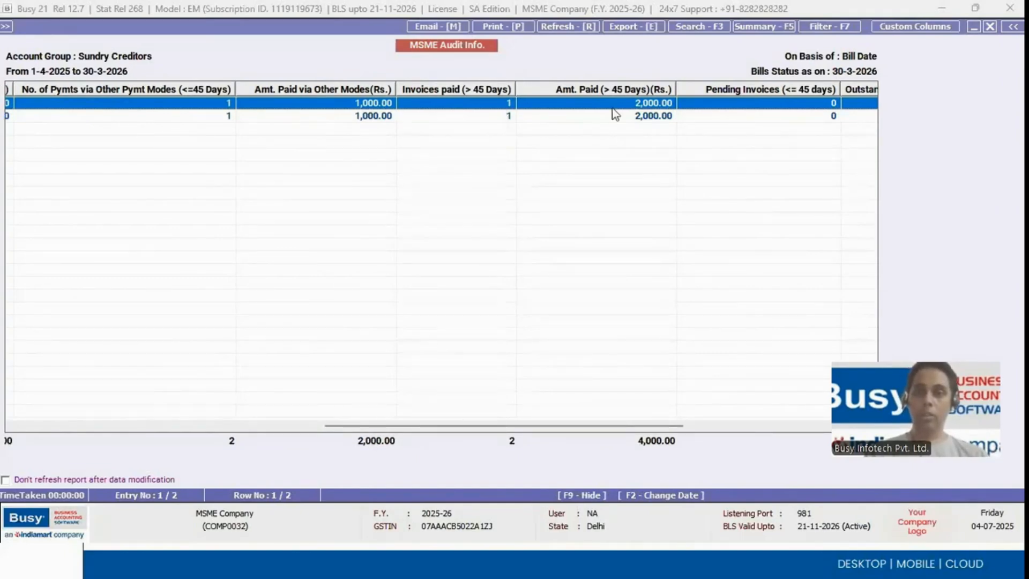
double_click(593, 105)
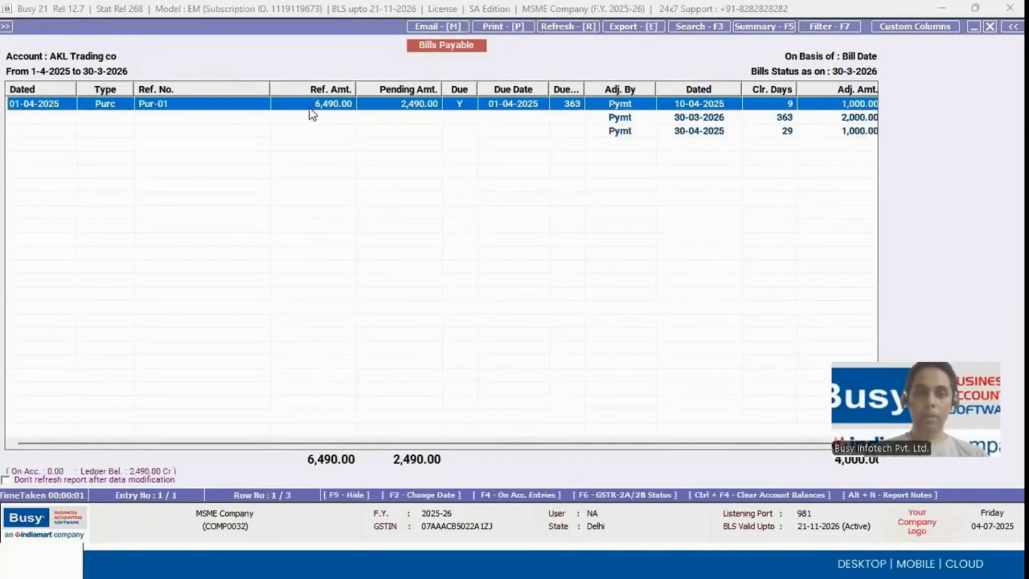
left_click(787, 122)
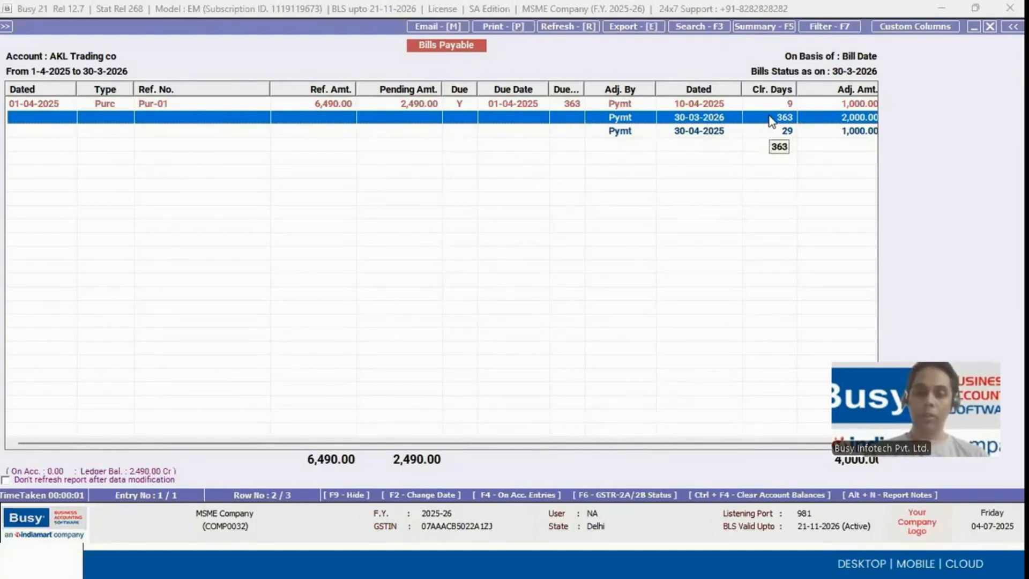
key("Escape")
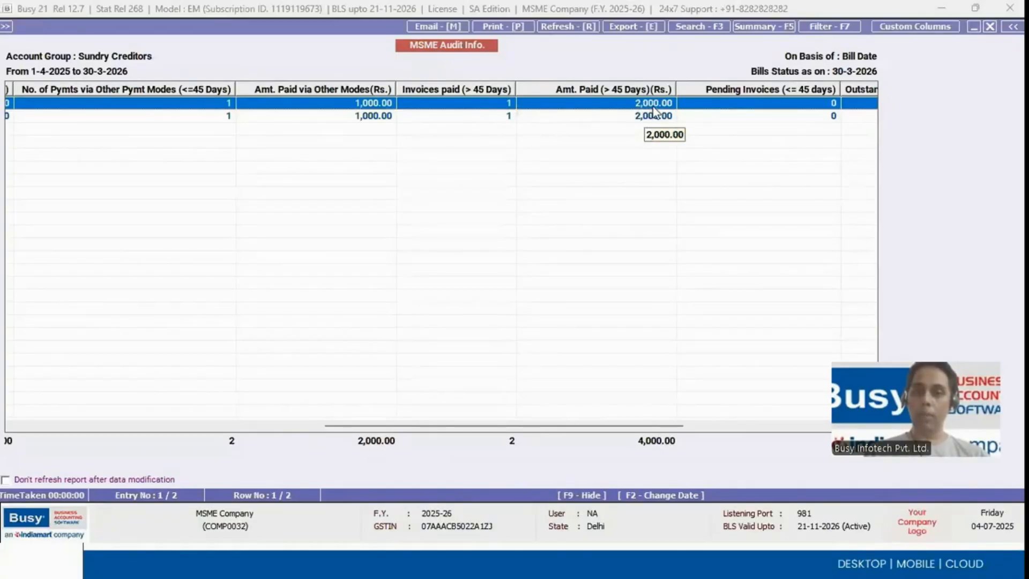
left_click_drag(495, 423, 519, 425)
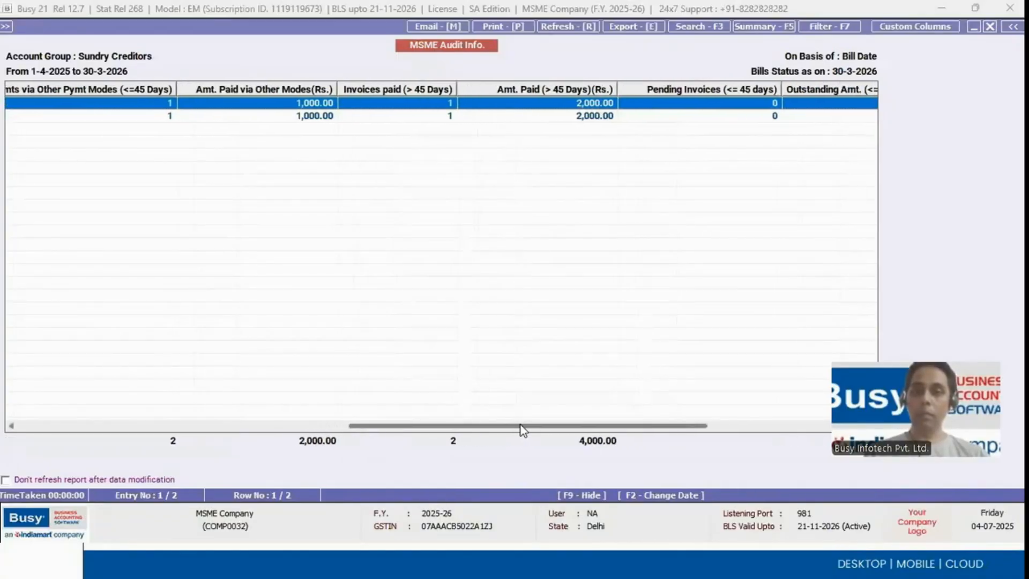
Step: Open AKL Trading co's 30-03-2026 payment voucher from its bill details and set the voucher date to 30-06-2025
double_click(567, 110)
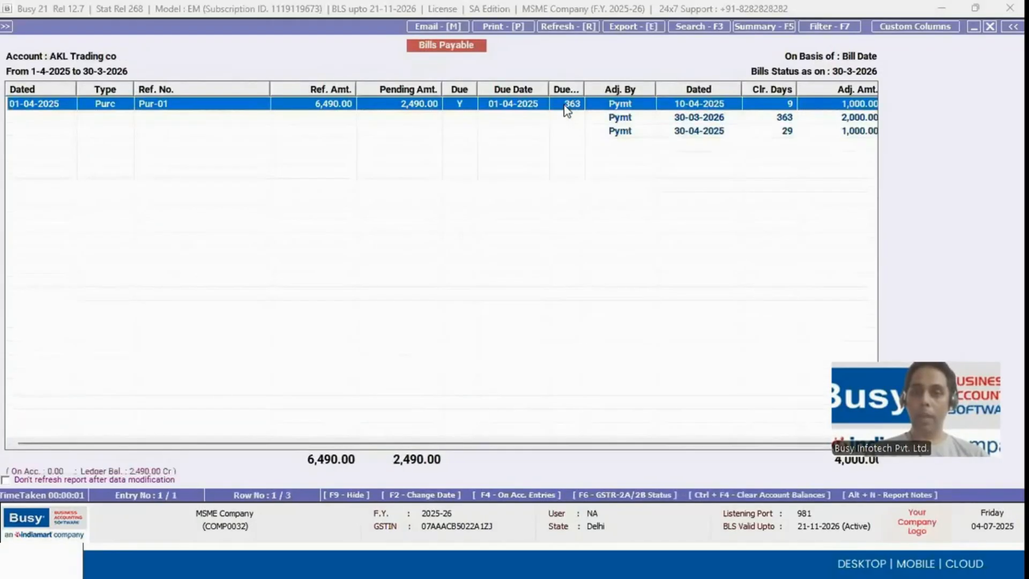
left_click(687, 121)
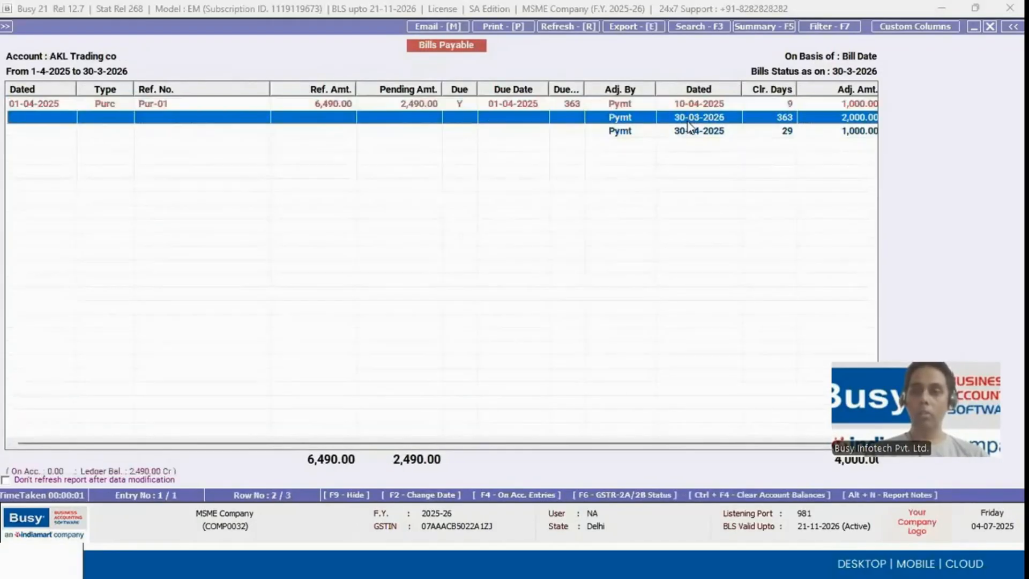
double_click(779, 118)
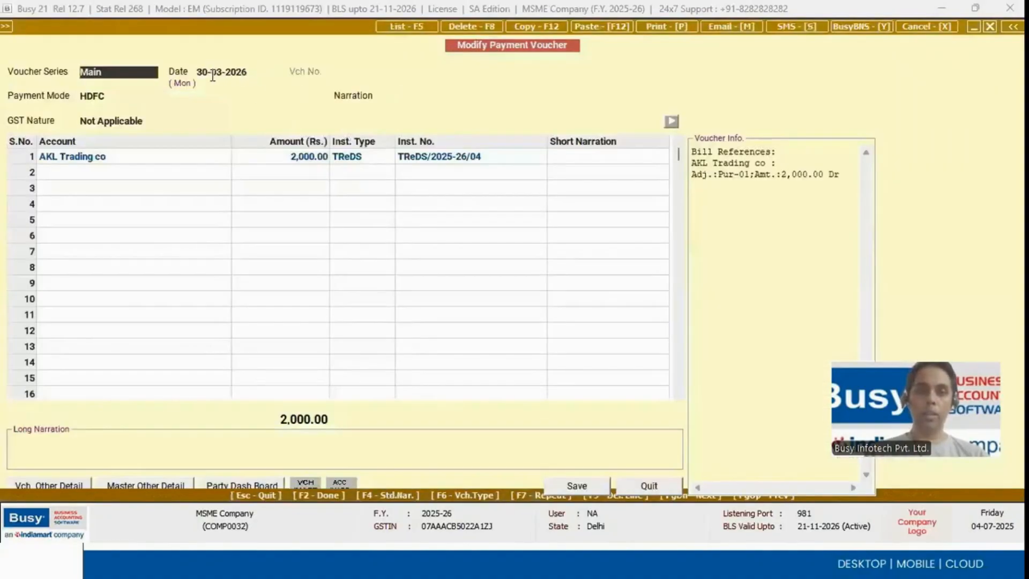
left_click(207, 76)
key("Right")
key("Right")
key("Right")
key("BackSpace")
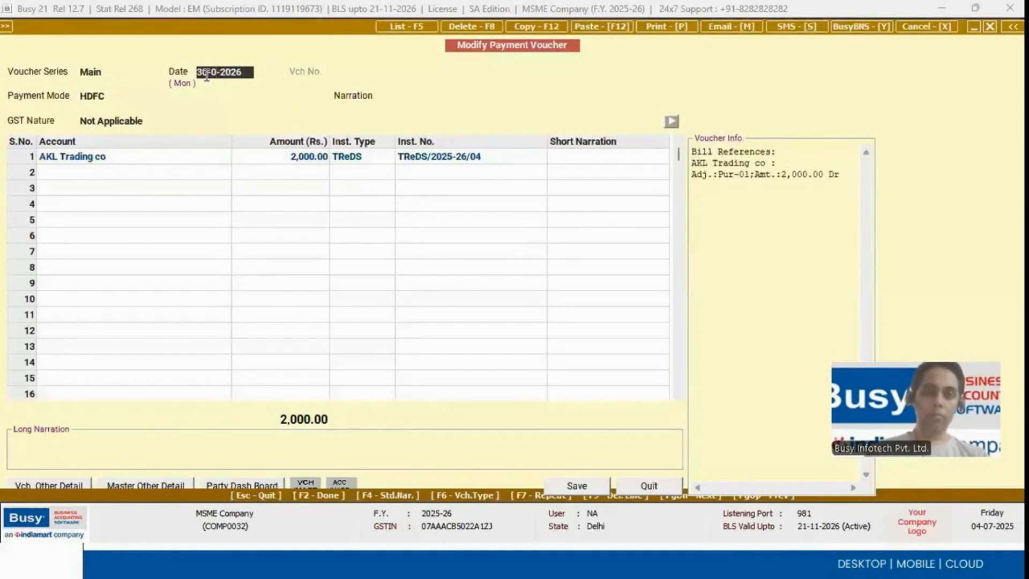
type("6")
key("BackSpace")
type("5")
key("Return")
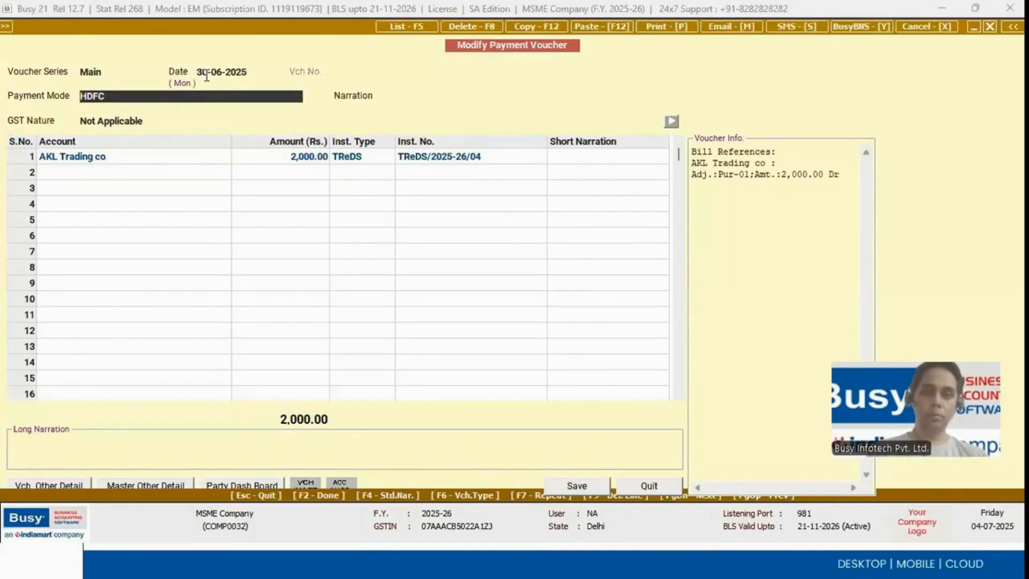
Step: Keep the 2,000.00 bill-by-bill adjustment against Pur-01 and save the modified payment voucher
key("Return")
key("Return")
key("Return")
key("Return")
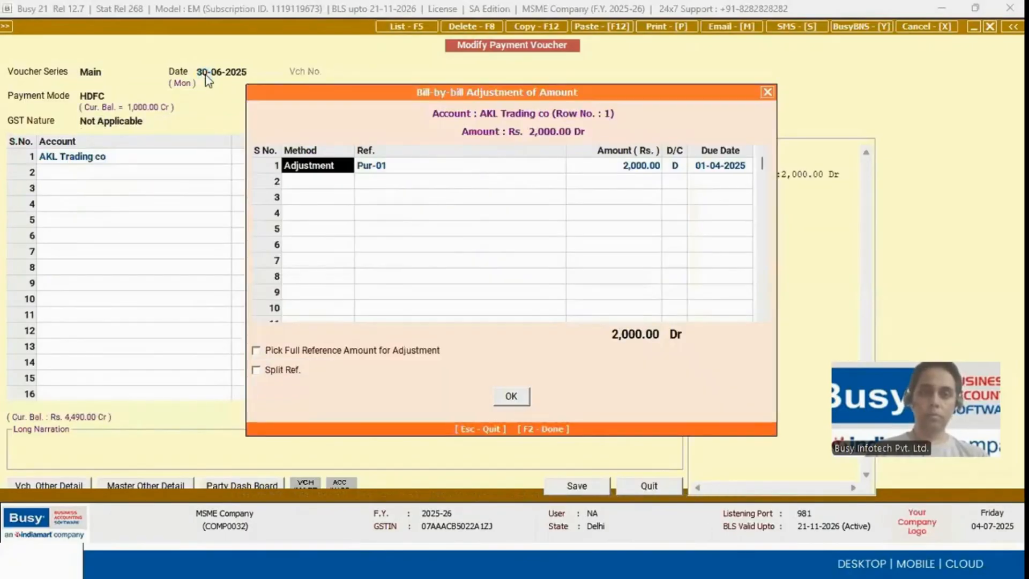
key("Return")
key("Return")
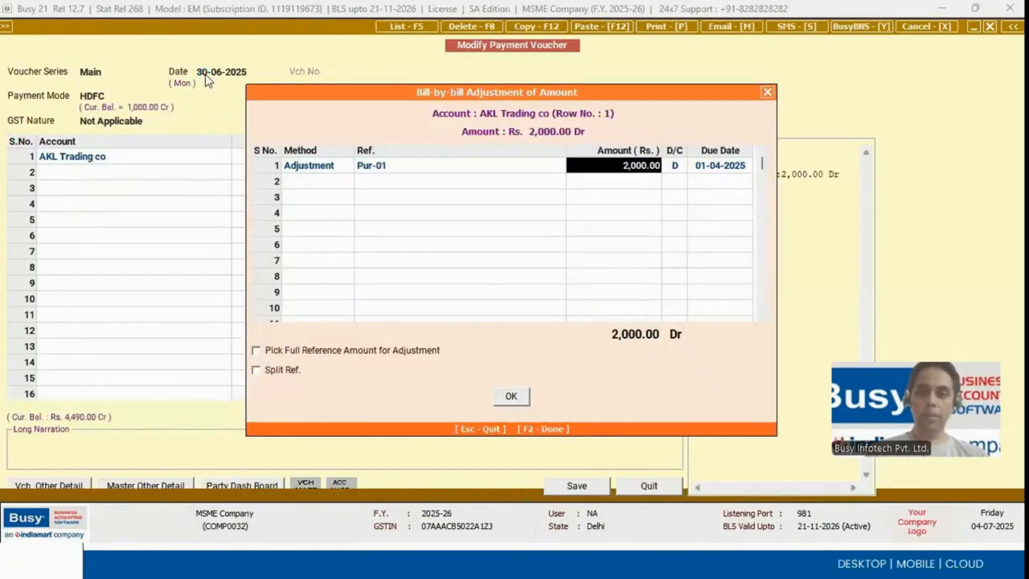
key("F2")
key("F2")
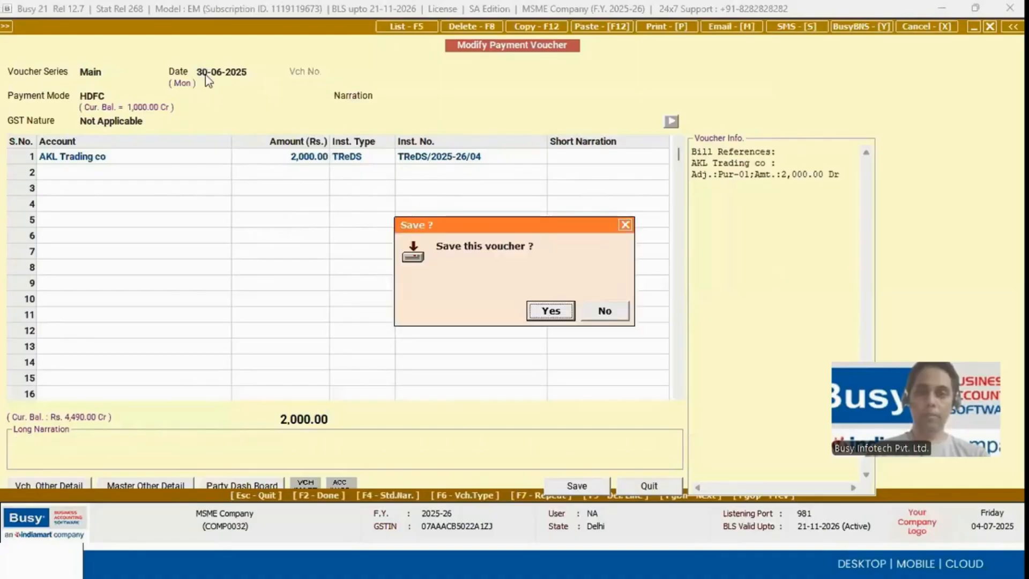
key("Return")
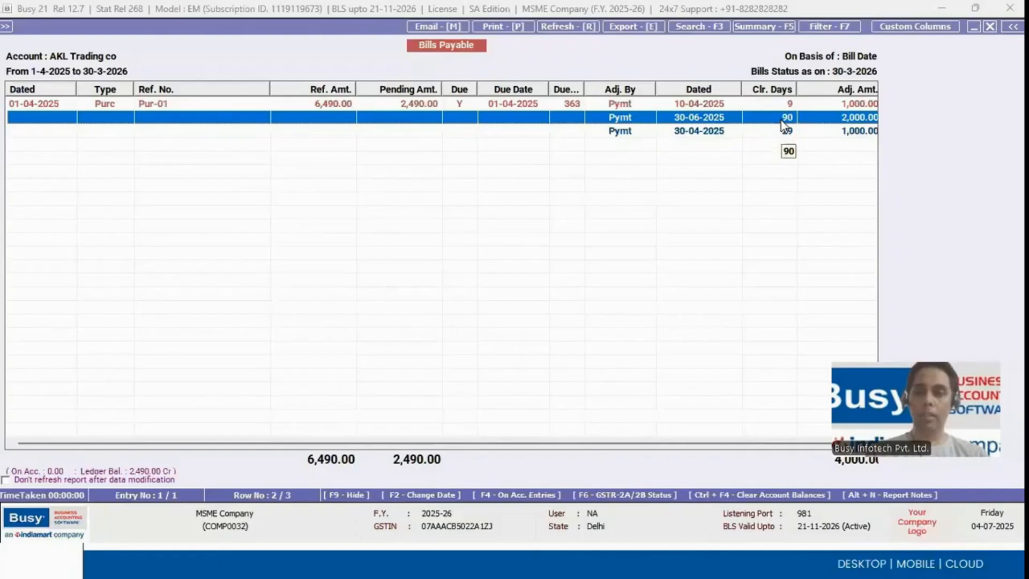
Step: Recheck the clearing days of the 30-06-2025 payment in AKL Trading co's bill details behind the over-45-days paid amount
key("Escape")
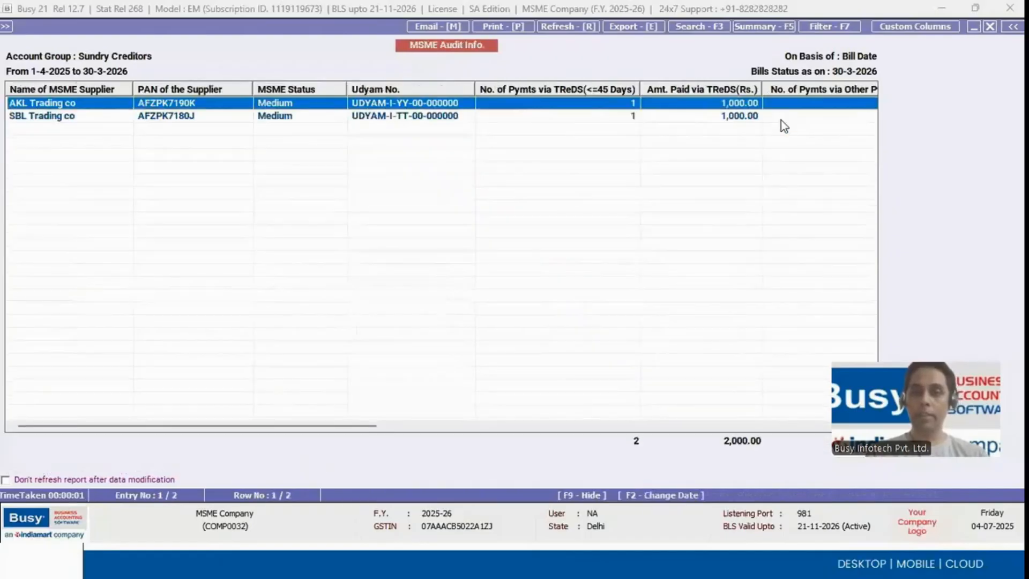
left_click_drag(353, 426, 595, 427)
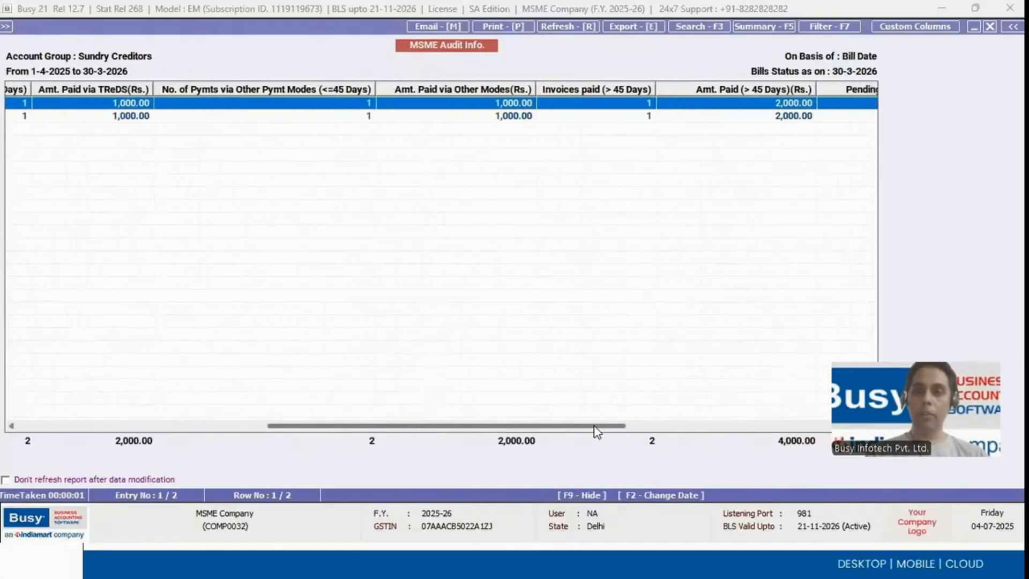
double_click(787, 108)
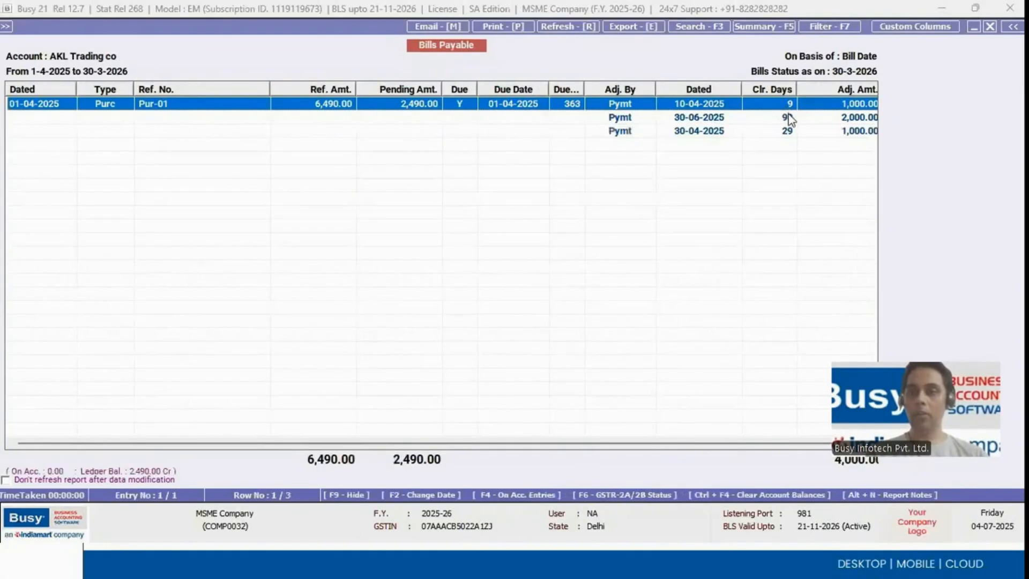
left_click(790, 119)
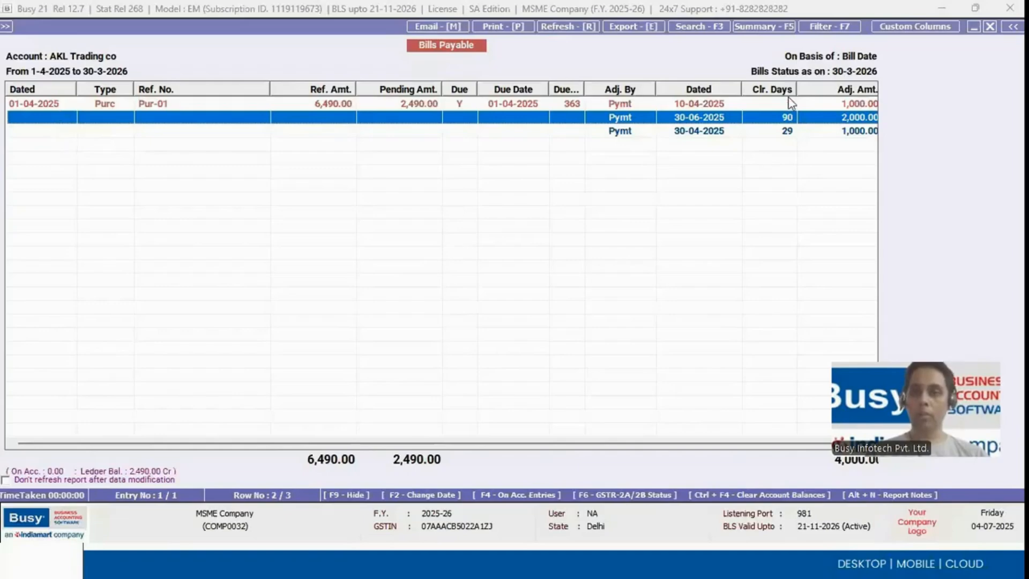
double_click(839, 122)
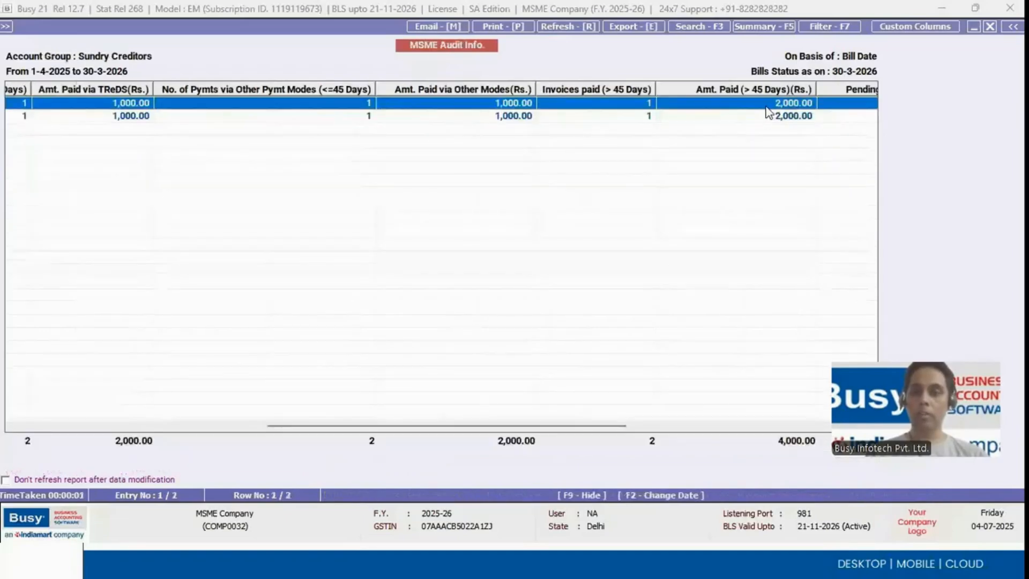
Step: Examine the audit report's pending invoice and outstanding amount columns, checking AKL Trading co's Pur-01 bill details
left_click_drag(591, 426, 723, 425)
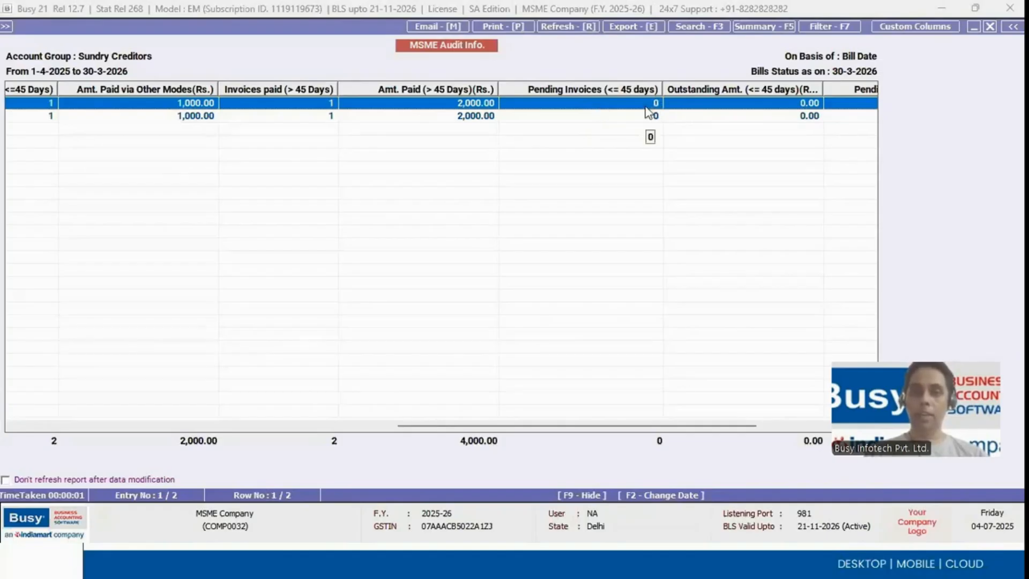
double_click(502, 107)
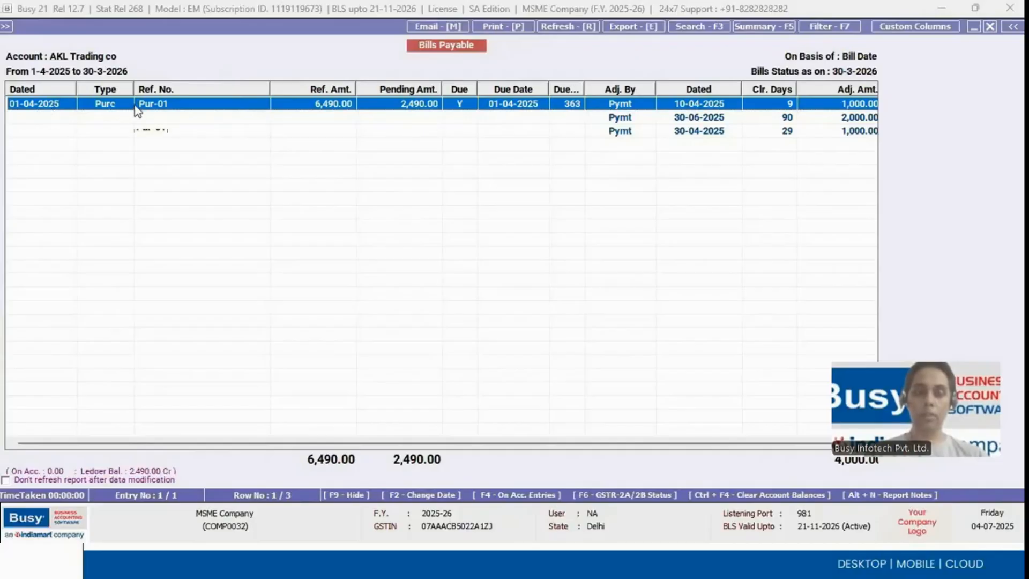
key("Escape")
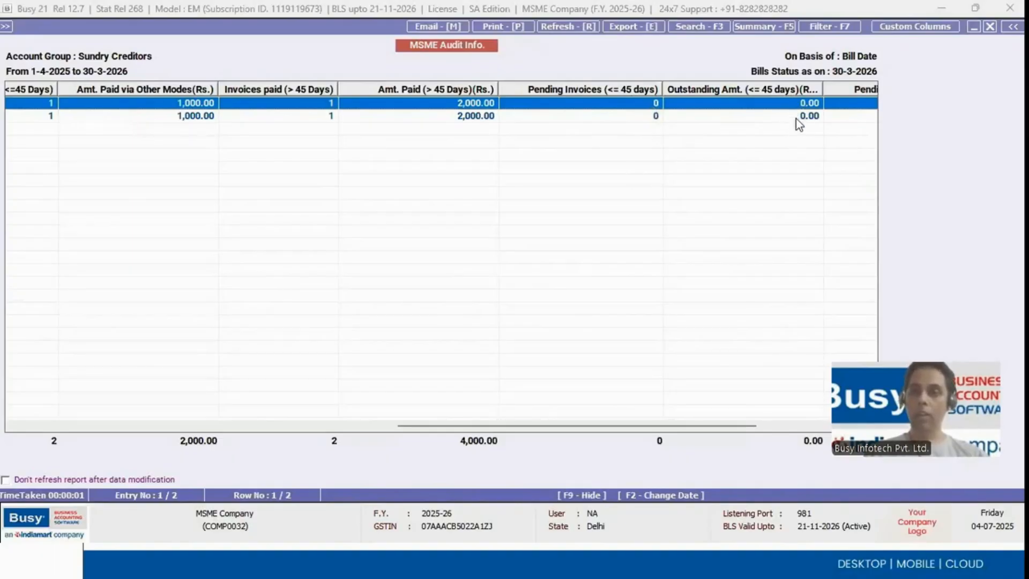
left_click_drag(575, 425, 706, 420)
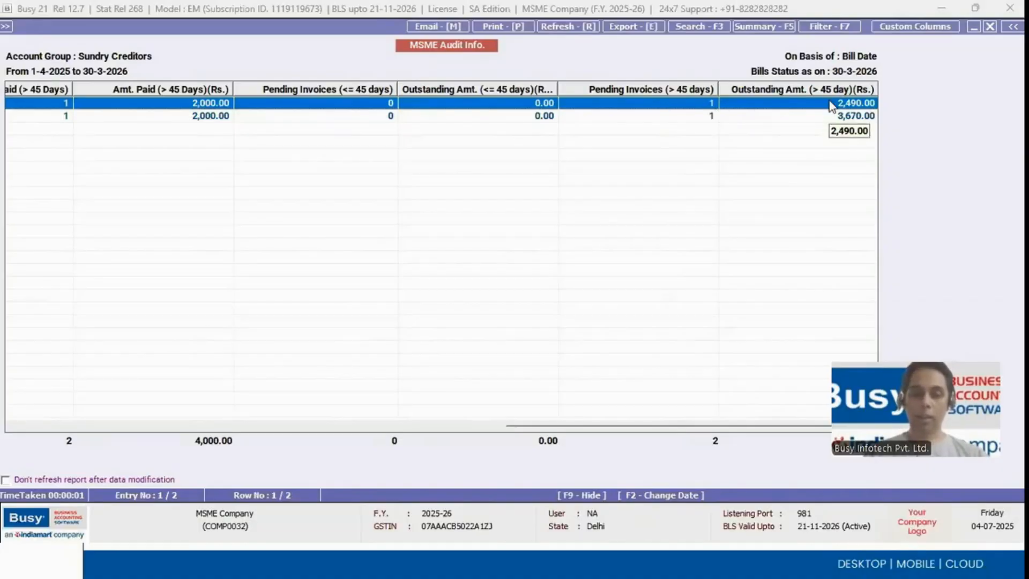
Step: Return to the MSME Audit Info. options and set the ending date and bills status date to 30-04-2026
key("Escape")
key("Return")
key("Return")
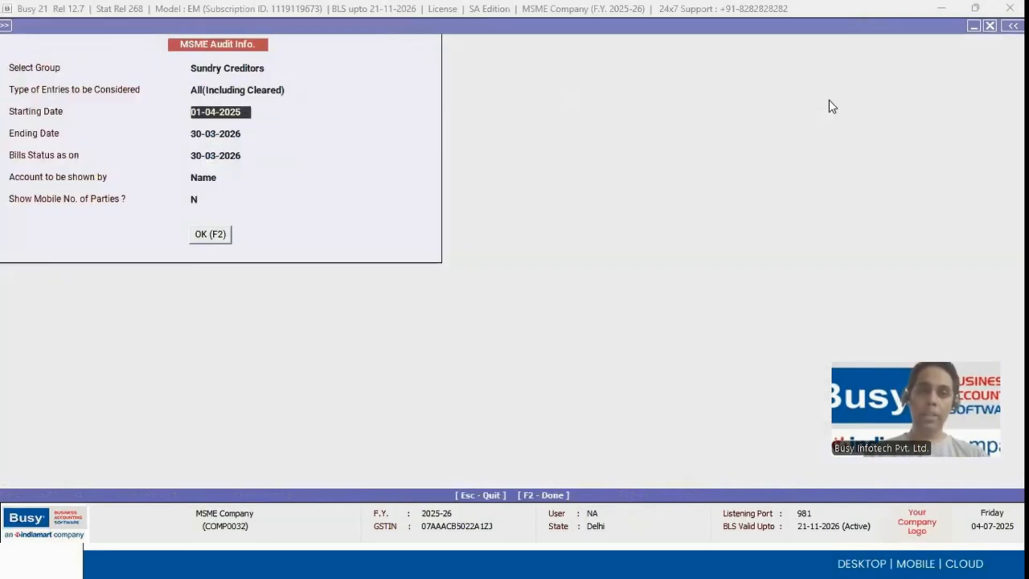
key("Return")
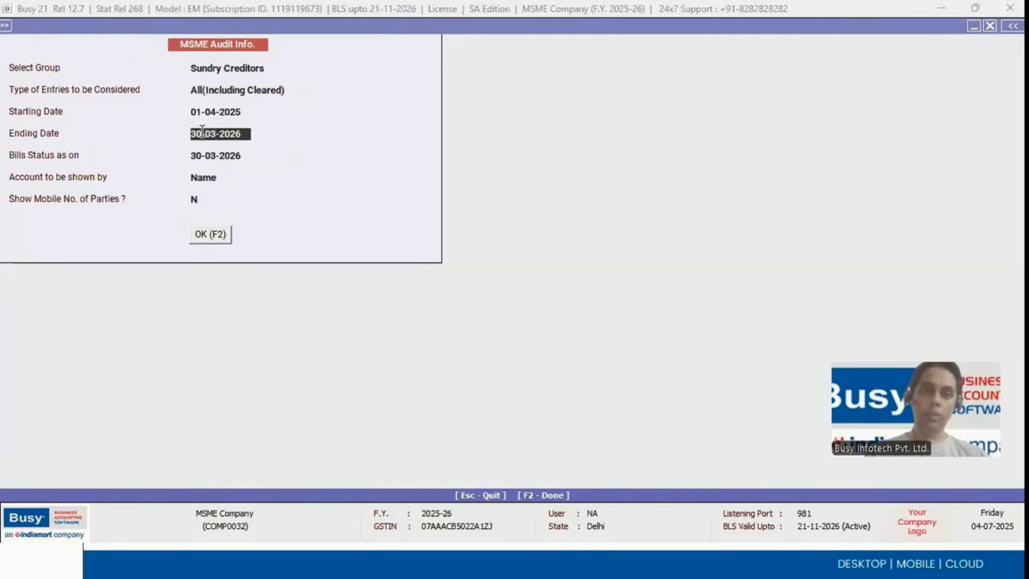
type("30-04-2026")
key("Return")
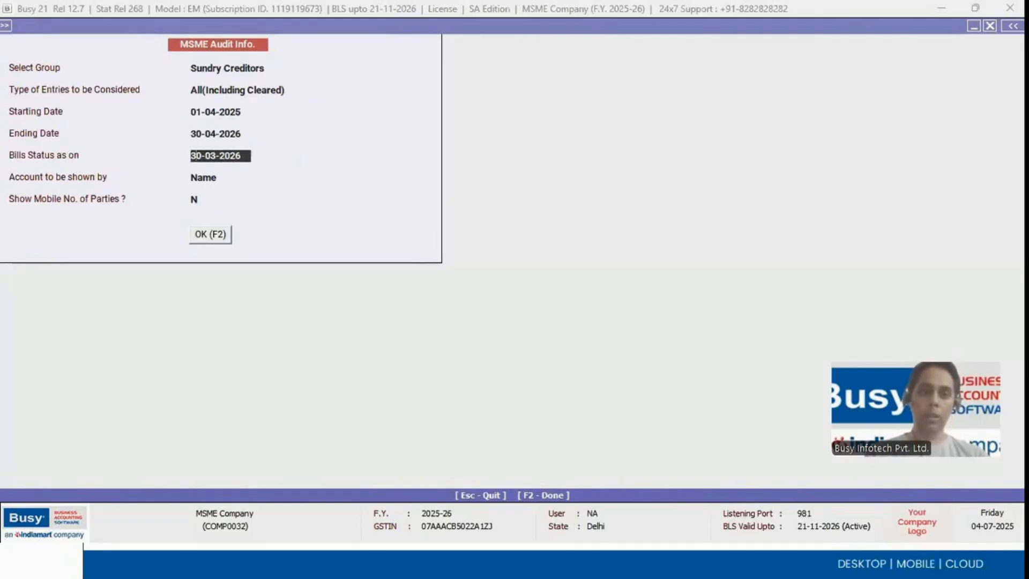
type("30-04-2026")
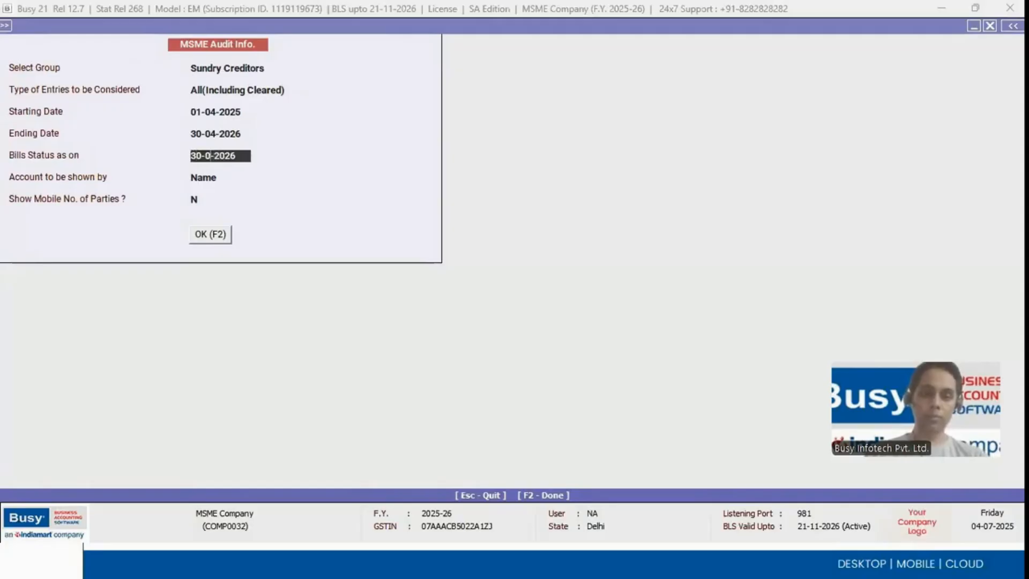
key("Return")
key("Return")
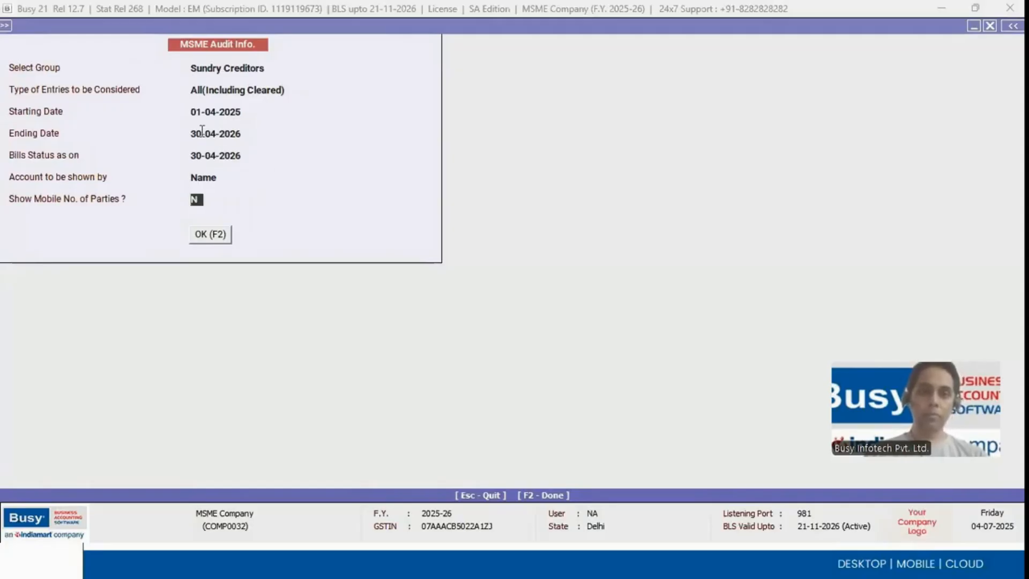
Step: Correct the ending date and bills status date to 30-04-2025 and generate the audit report
left_click(246, 131)
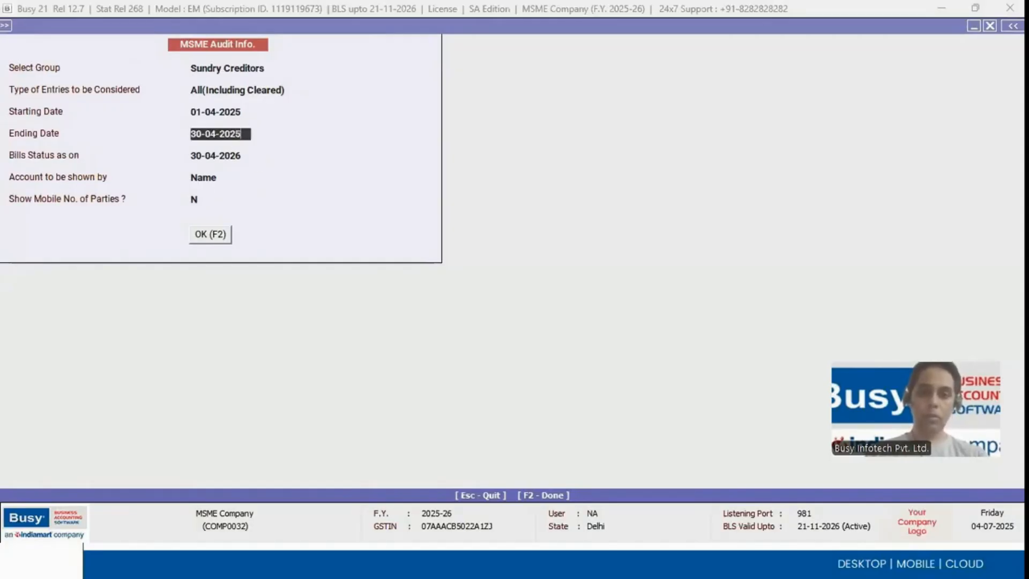
type("5")
key("Return")
key("BackSpace")
type("5")
key("Return")
key("Return")
key("Return")
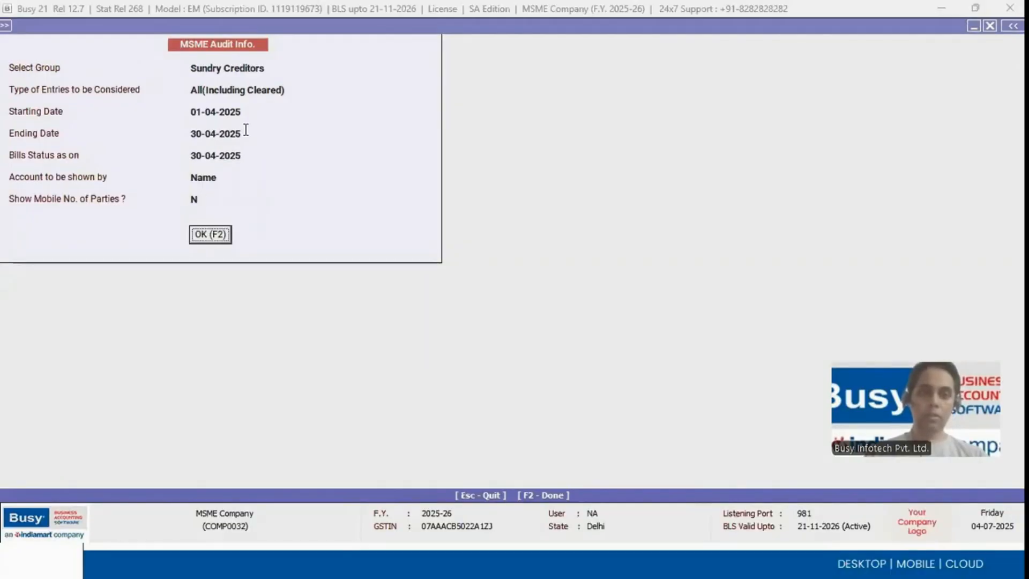
key("Return")
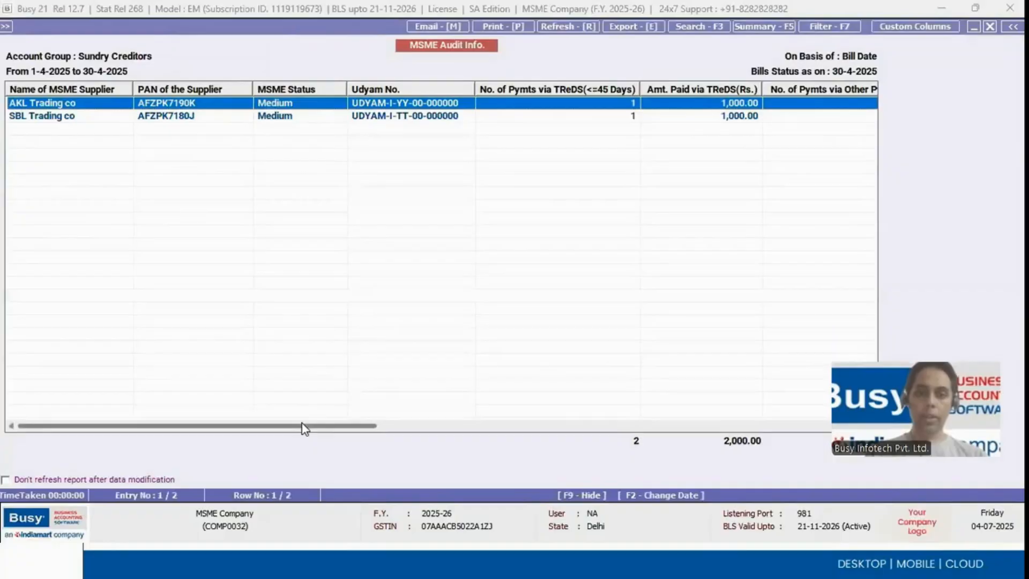
Step: Examine the pending invoices and outstanding amounts within 45 days, including AKL Trading co's bill details
left_click_drag(304, 424, 817, 427)
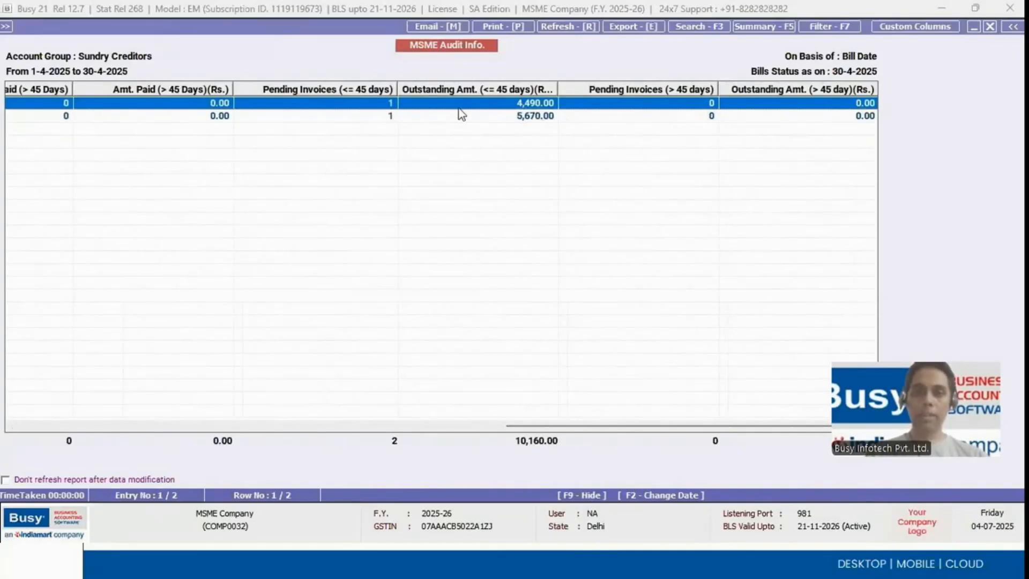
double_click(359, 105)
key("Escape")
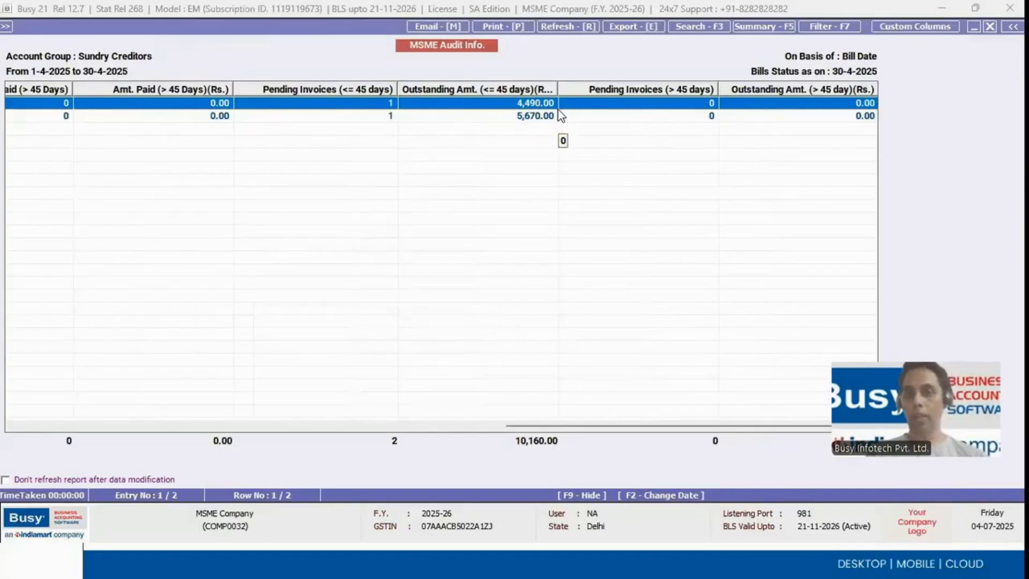
Step: Review the starting, ending and bills status dates in the report options, regenerate the audit report, and examine its paid columns
key("Escape")
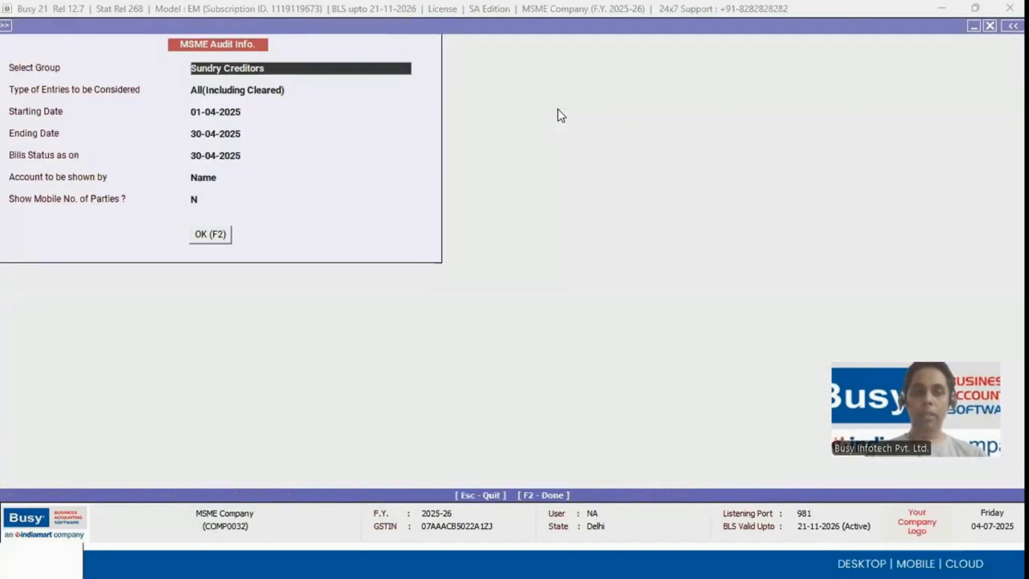
left_click(247, 113)
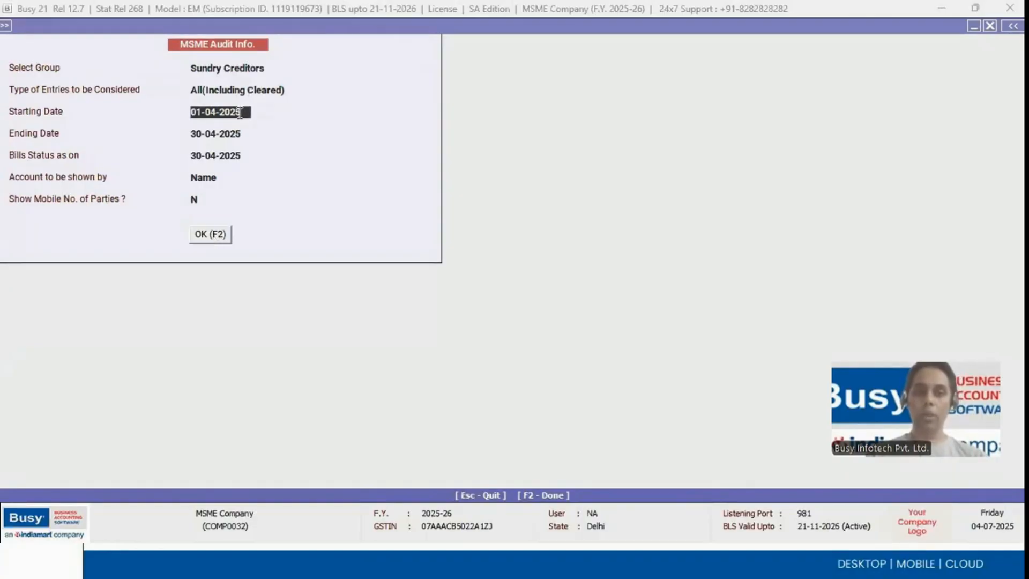
left_click_drag(244, 112, 192, 156)
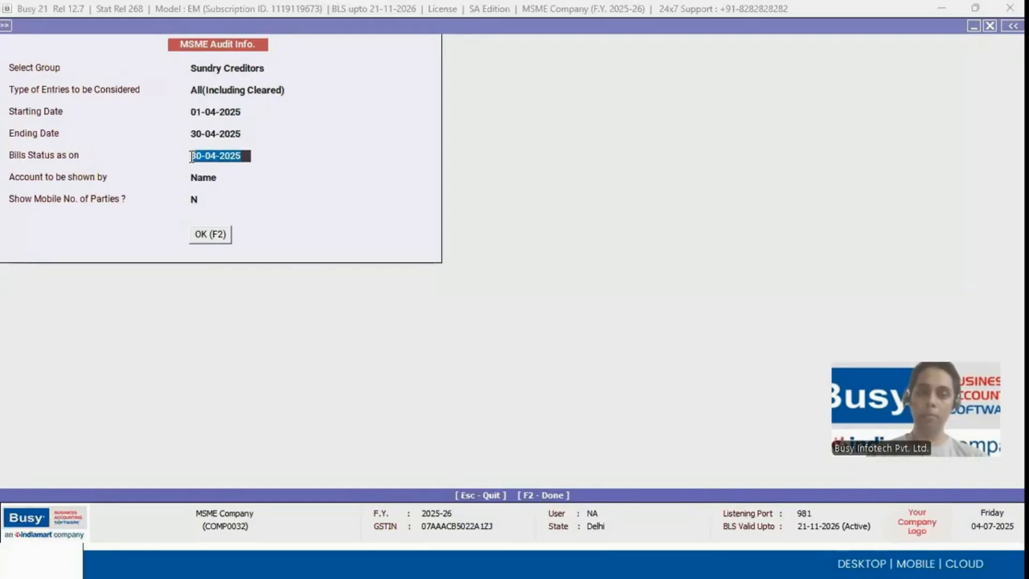
left_click(223, 236)
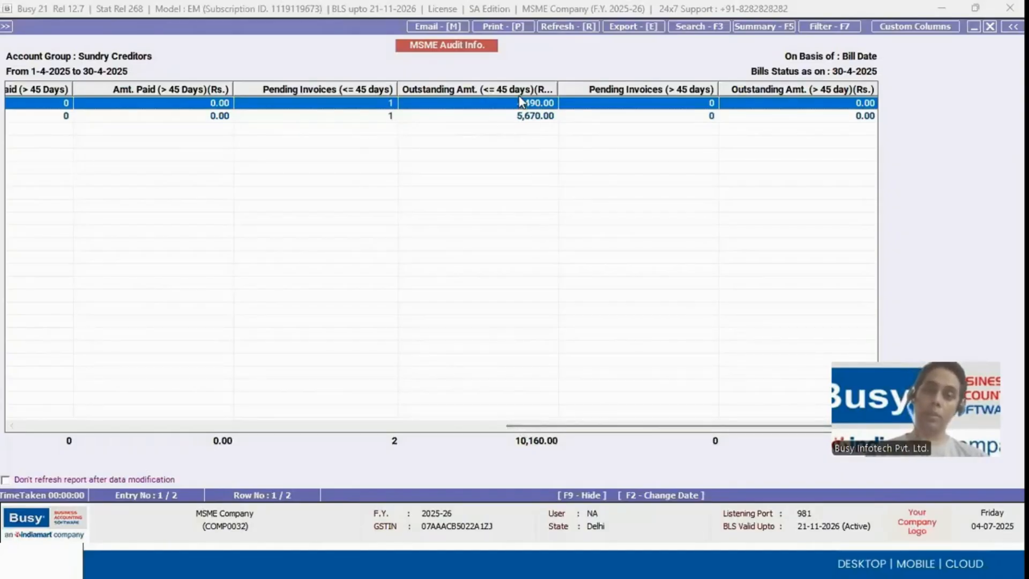
left_click_drag(546, 426, 339, 421)
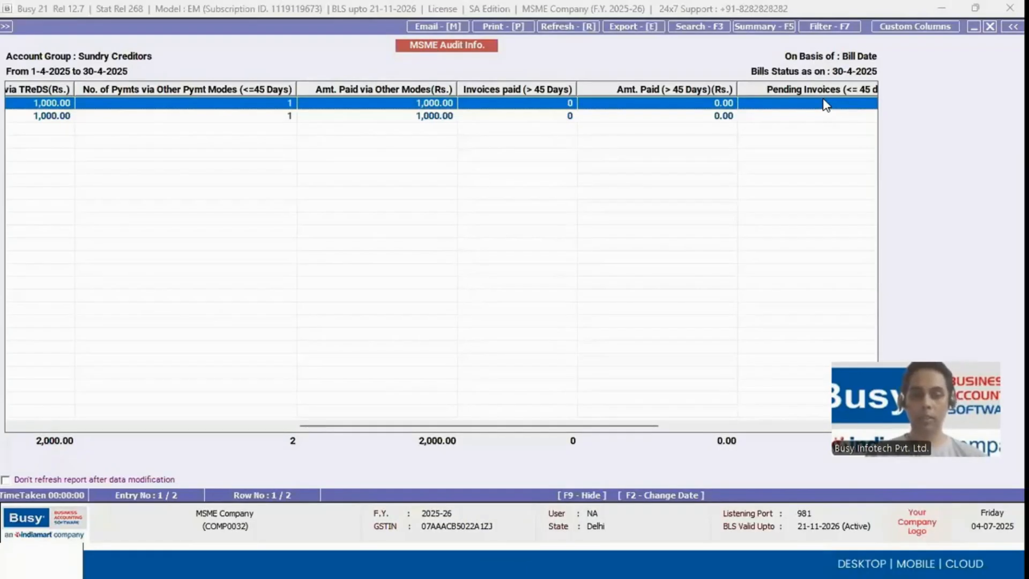
key("alt+Tab")
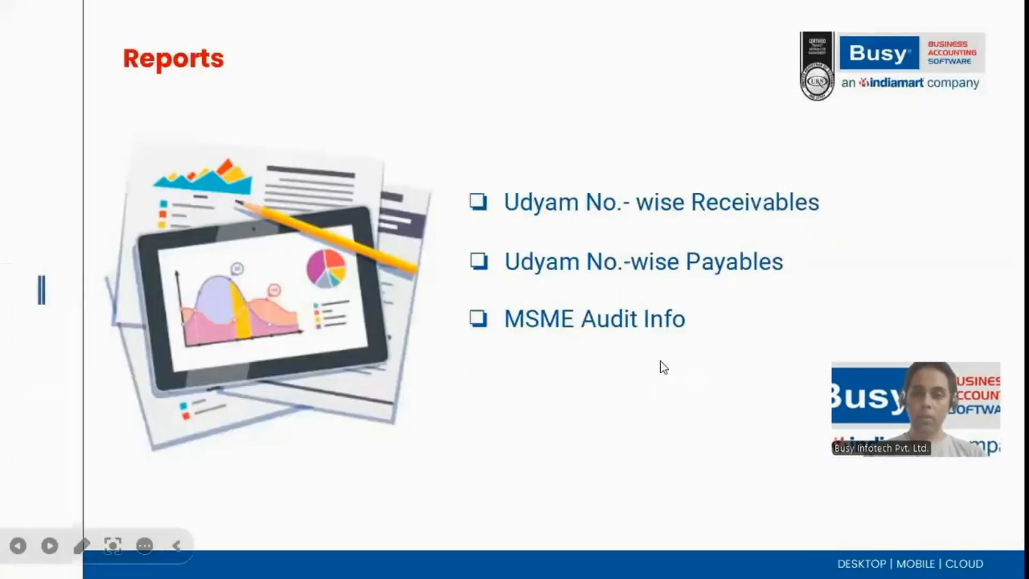
left_click(663, 367)
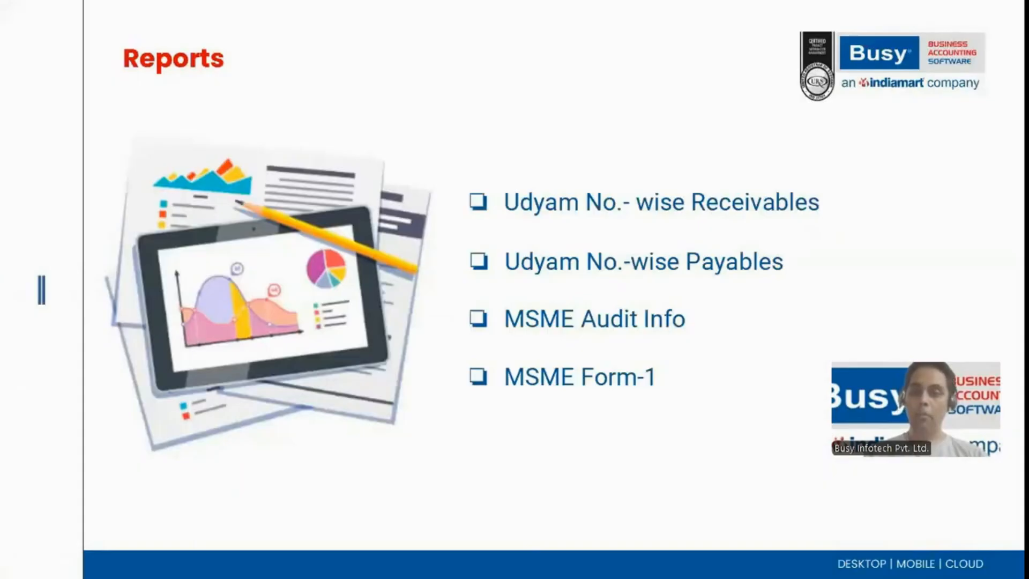
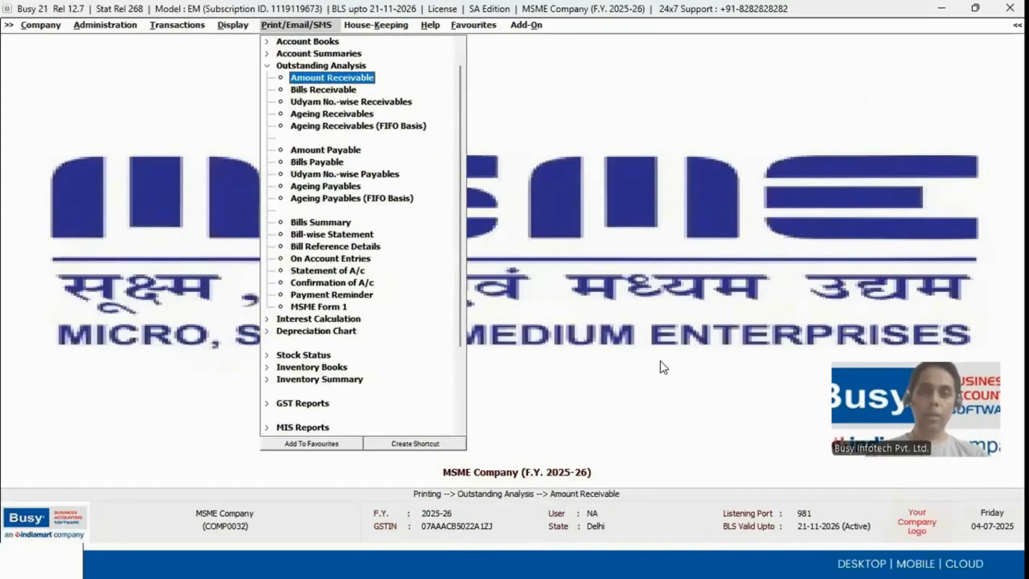
Step: Open the MSME Form 1 print options for a group of accounts
key("Down")
key("Down")
key("Down")
key("Down")
key("Down")
key("Down")
key("Down")
key("Down")
key("Down")
key("Down")
key("Down")
key("Down")
key("Down")
key("Down")
key("Down")
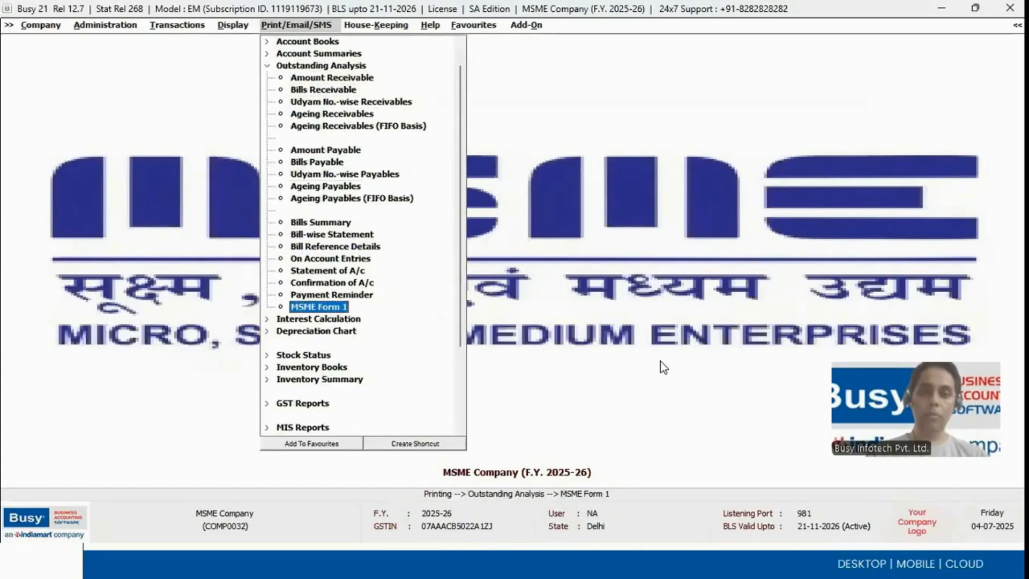
key("Return")
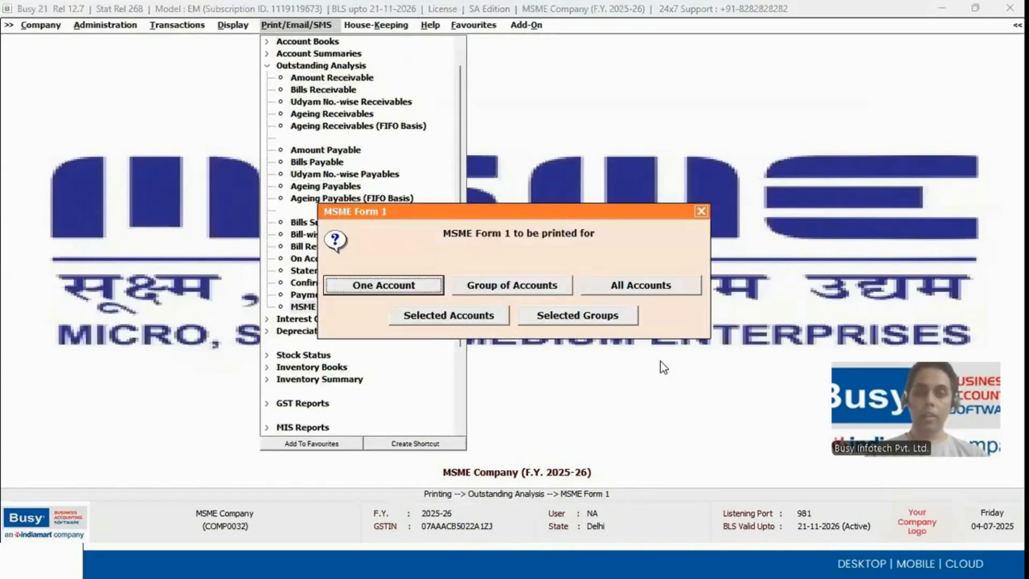
left_click(534, 293)
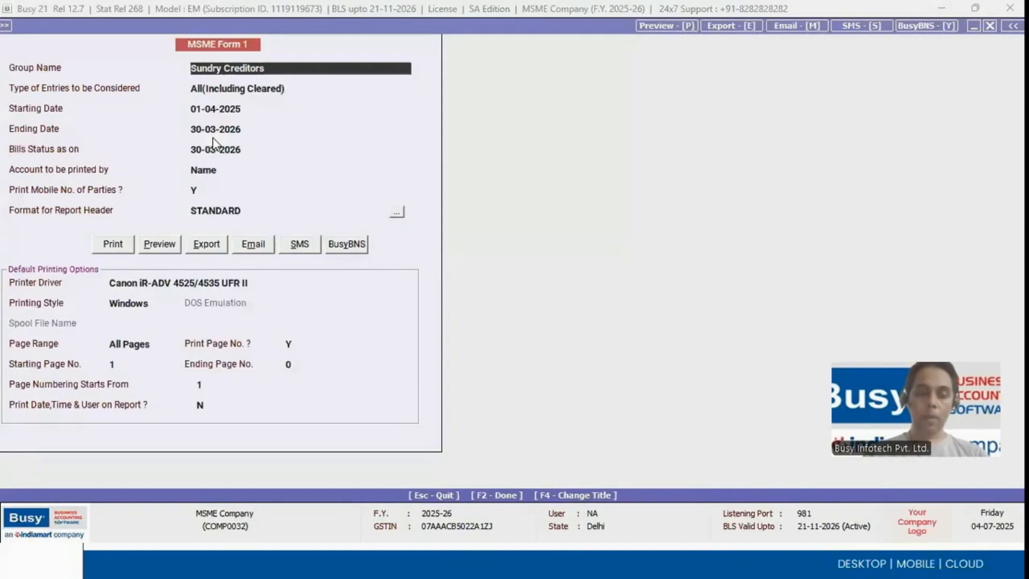
Step: Review the report dates for the Sundry Creditors group and preview MSME Form 1
key("Return")
key("Return")
key("Return")
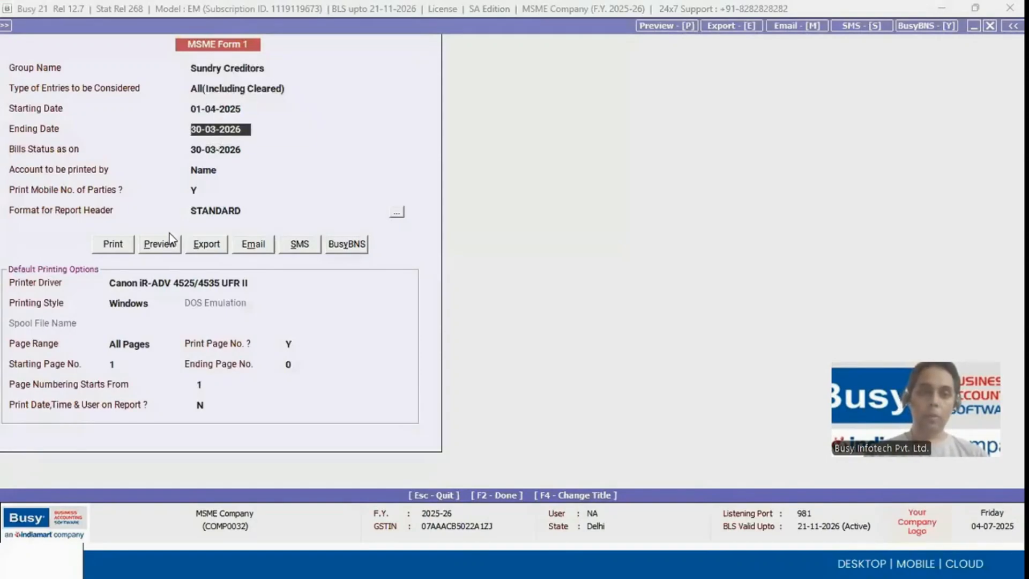
left_click(160, 244)
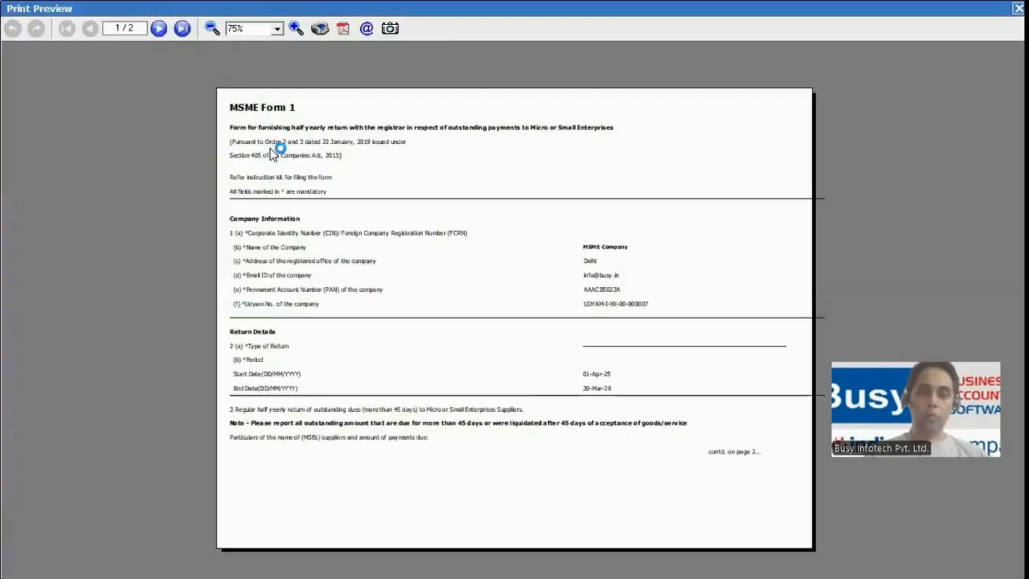
Step: Examine the company information, return details and supplier payment table in MSME Form 1 at 120% zoom, and close the report
left_click(278, 29)
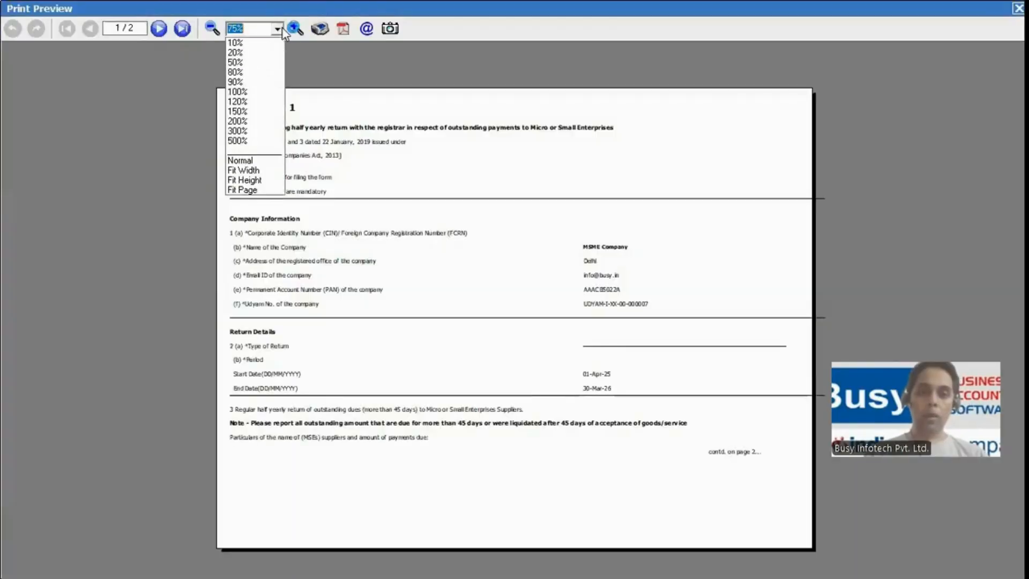
left_click(251, 120)
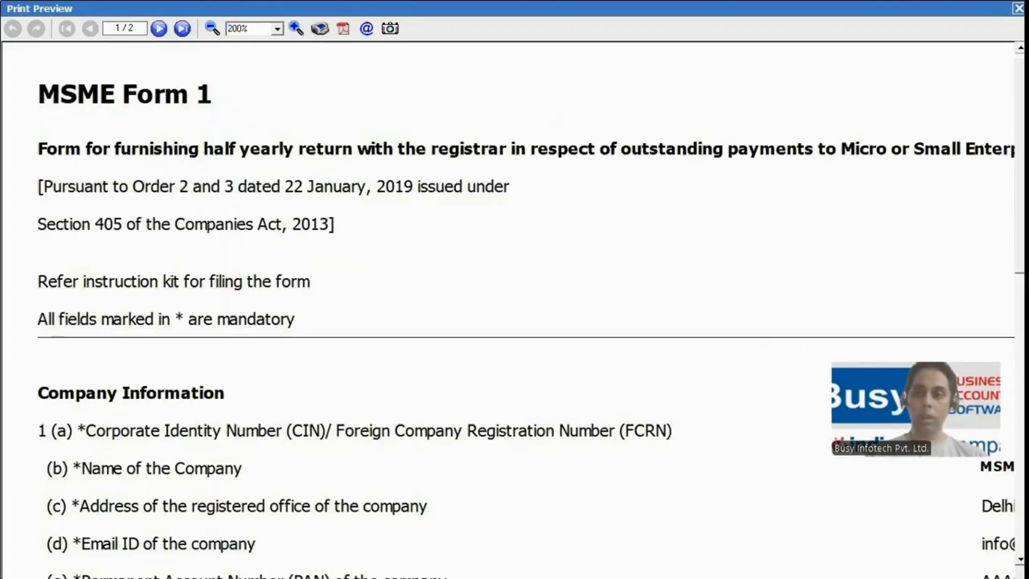
scroll(650, 114, "down", 2)
scroll(514, 309, "down", 6)
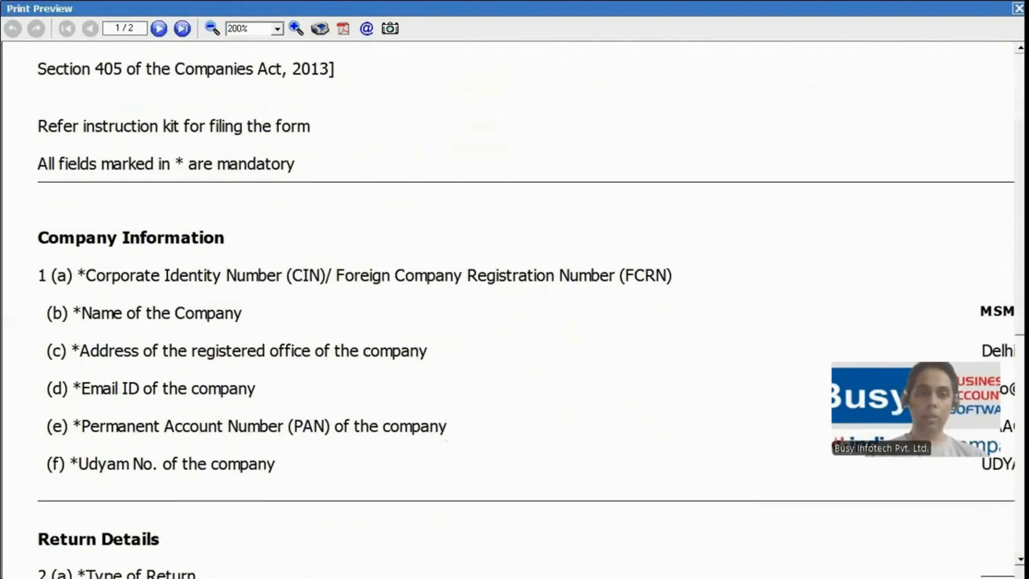
scroll(364, 139, "down", 1)
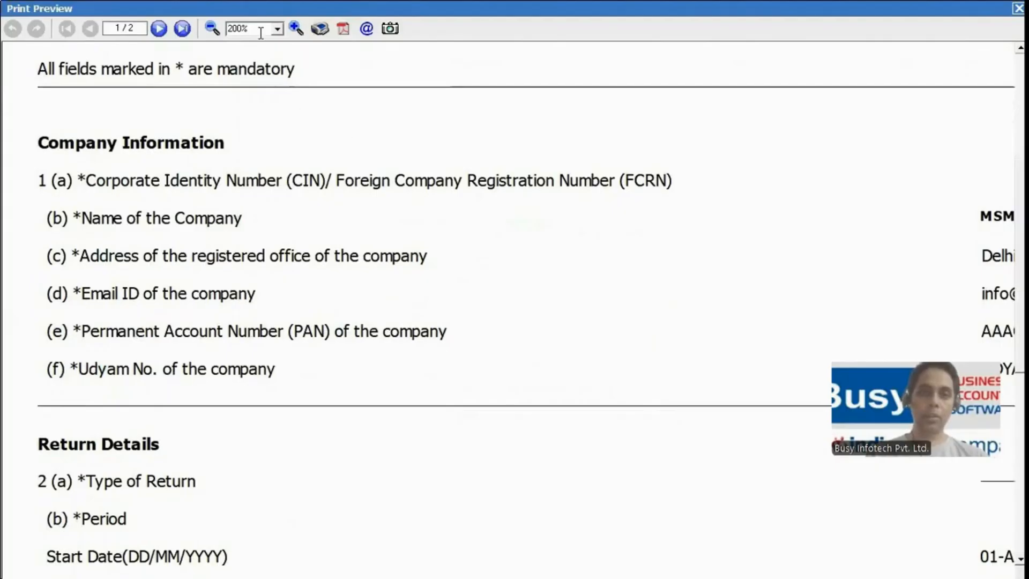
left_click(277, 28)
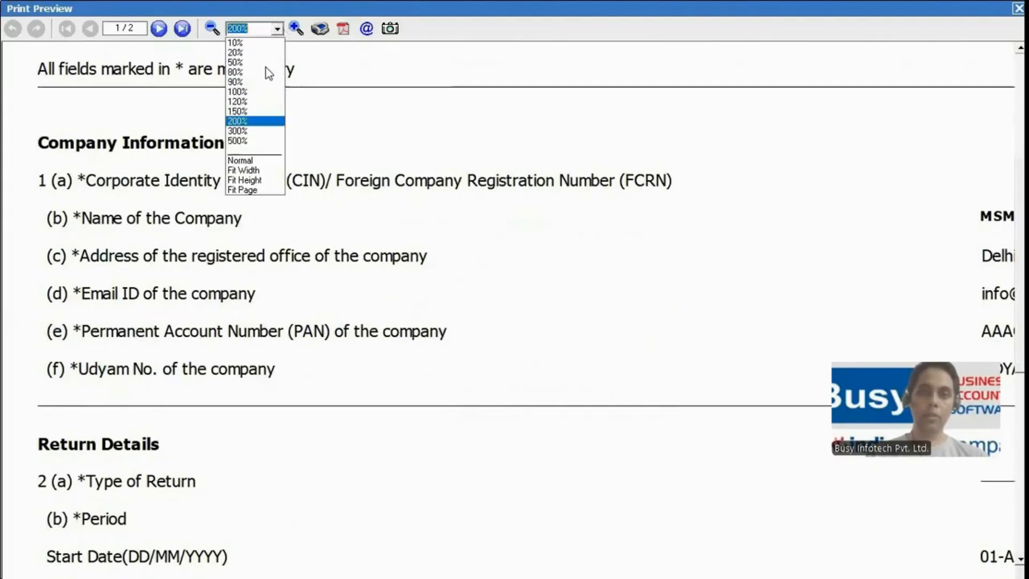
left_click(246, 105)
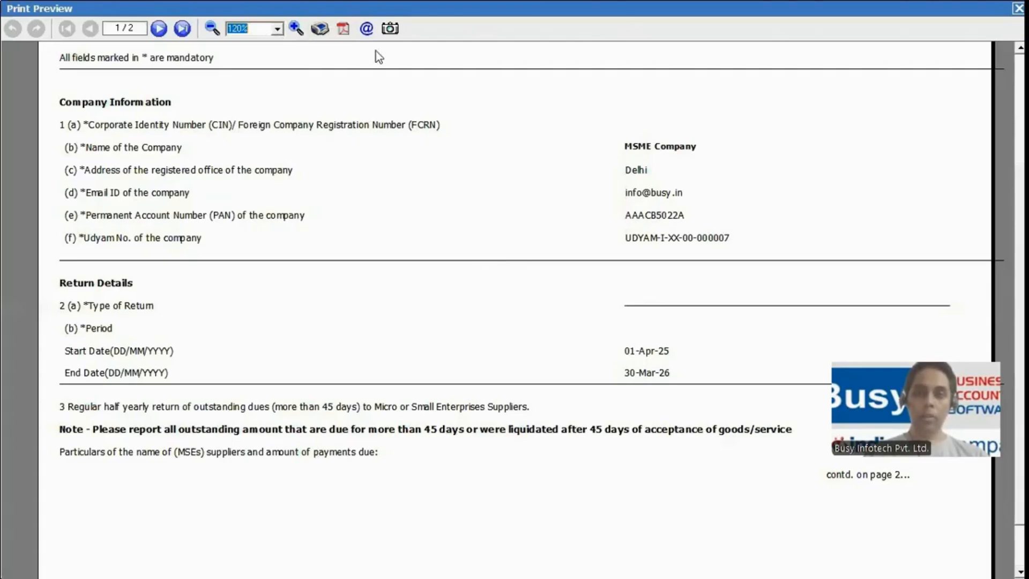
left_click(159, 28)
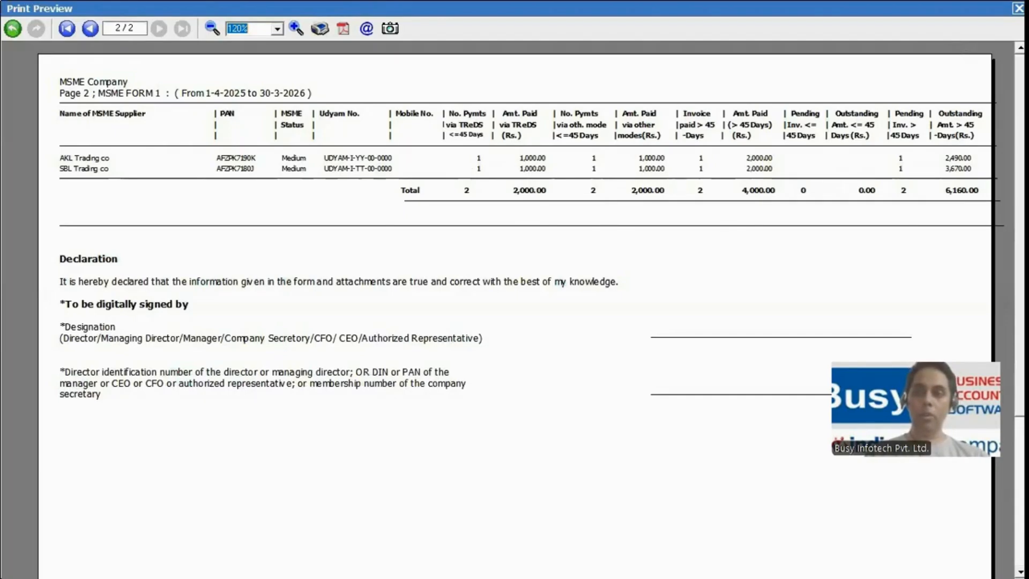
key("Escape")
key("Escape")
key("Return")
key("Escape")
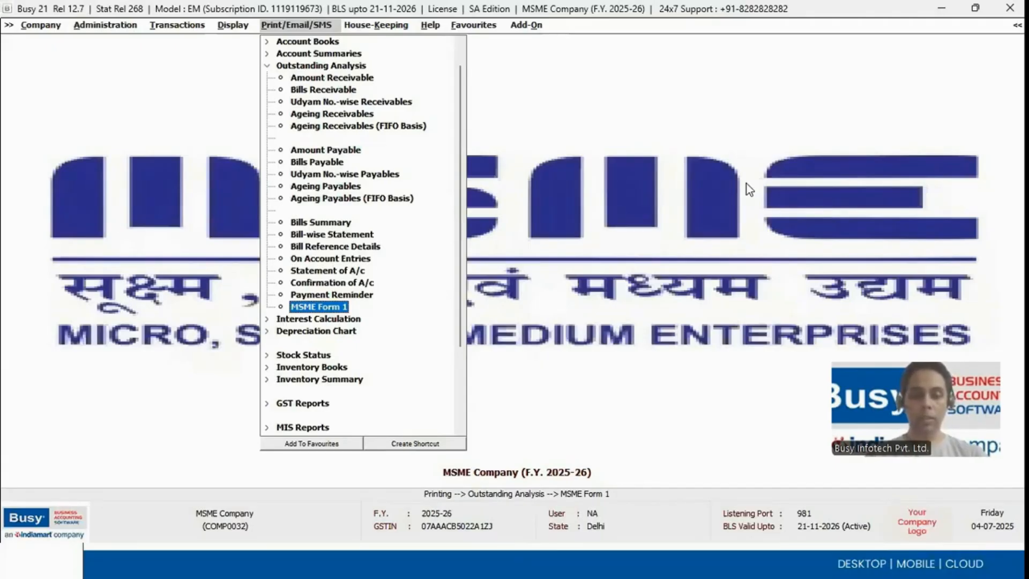
key("alt+Tab")
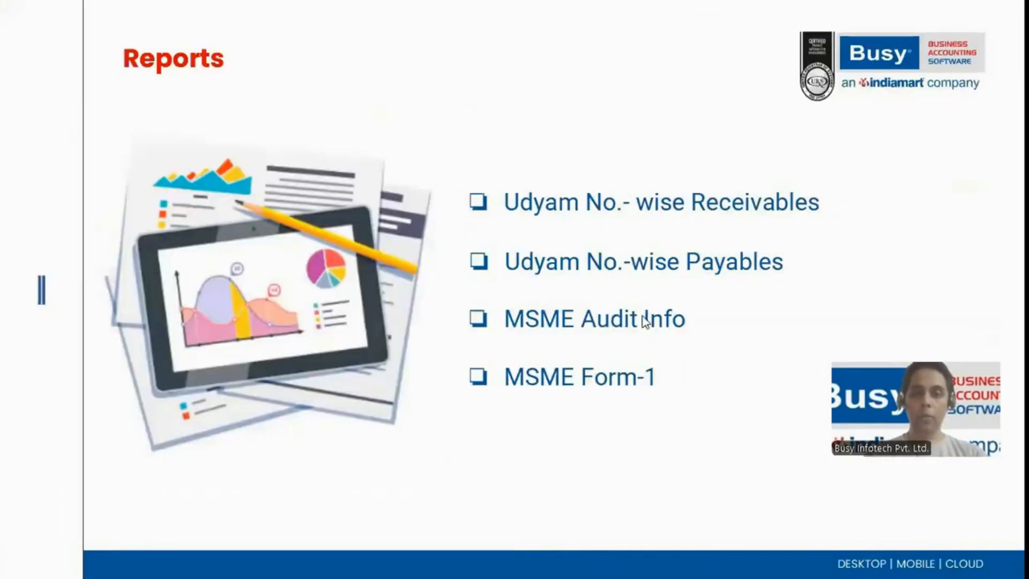
left_click(642, 317)
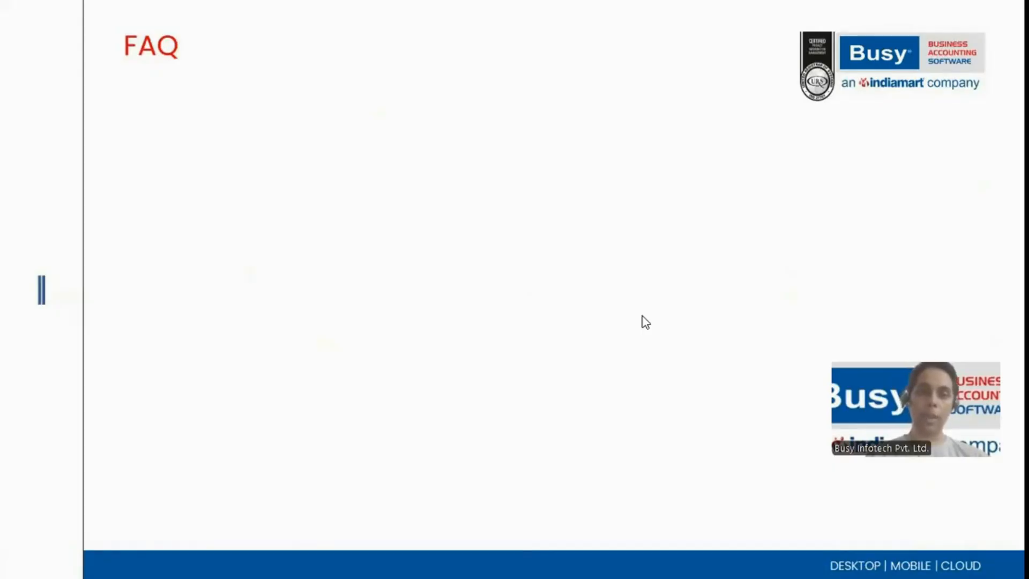
key("Right")
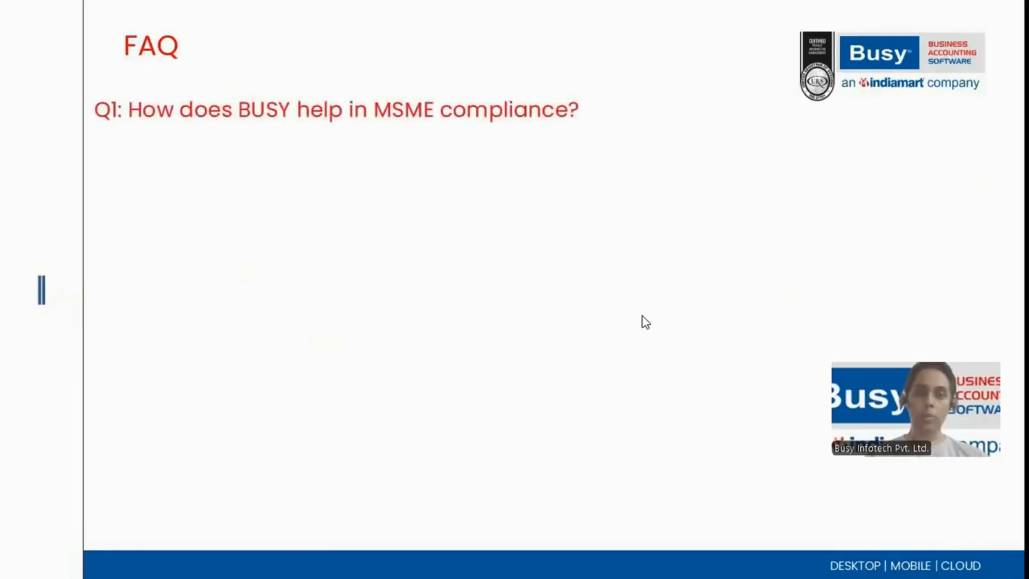
key("Right")
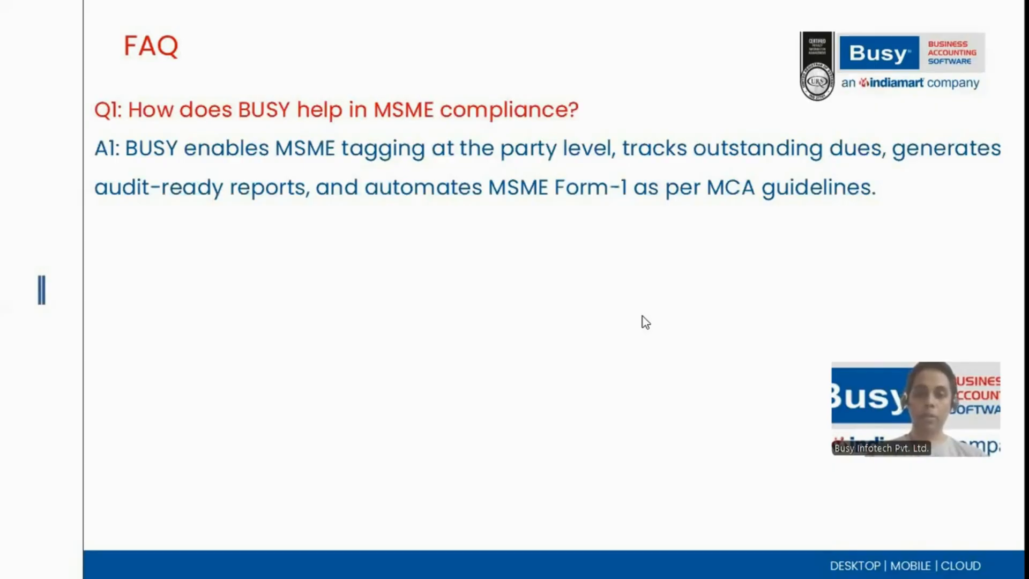
Step: Switch to Busy and review the MSME Type options and Udyam No. field in AKL Trading co's account master
key("alt+Tab")
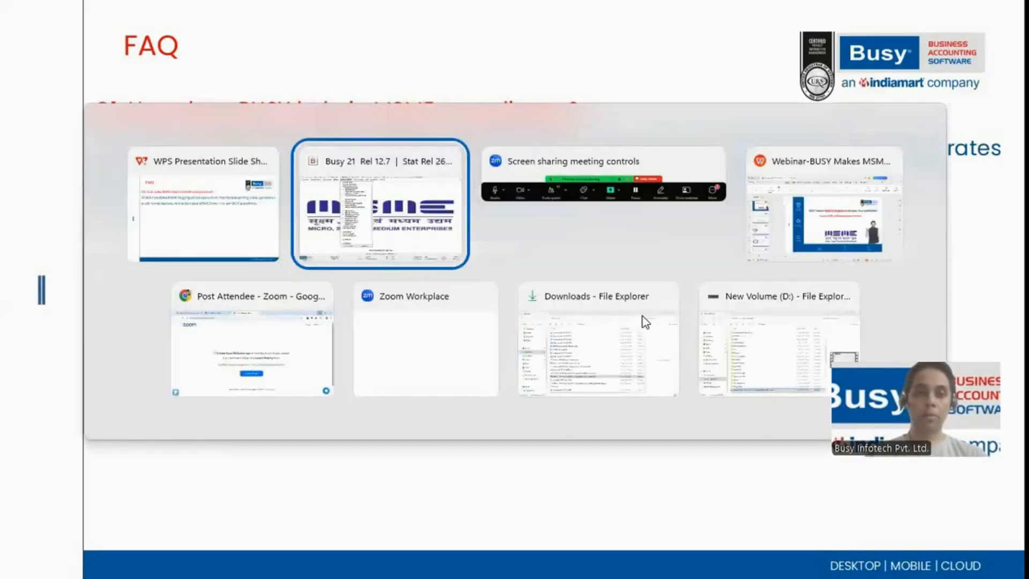
key("Return")
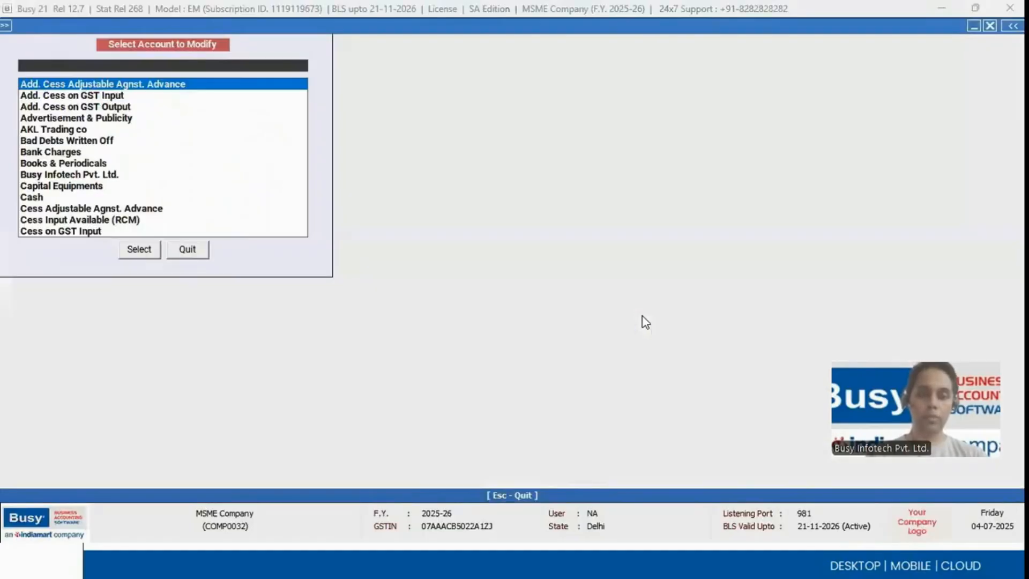
type("ak")
key("Return")
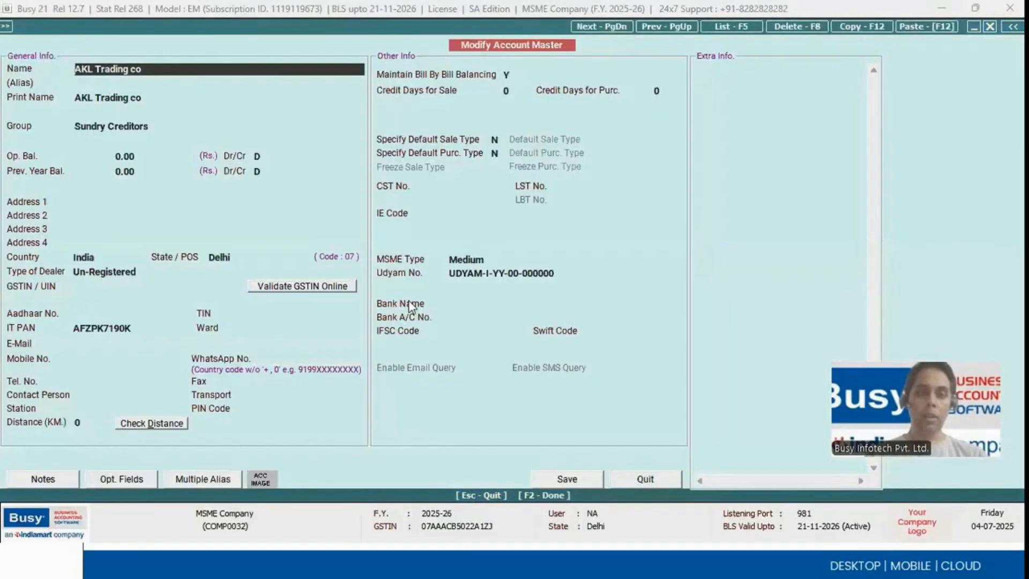
left_click(509, 260)
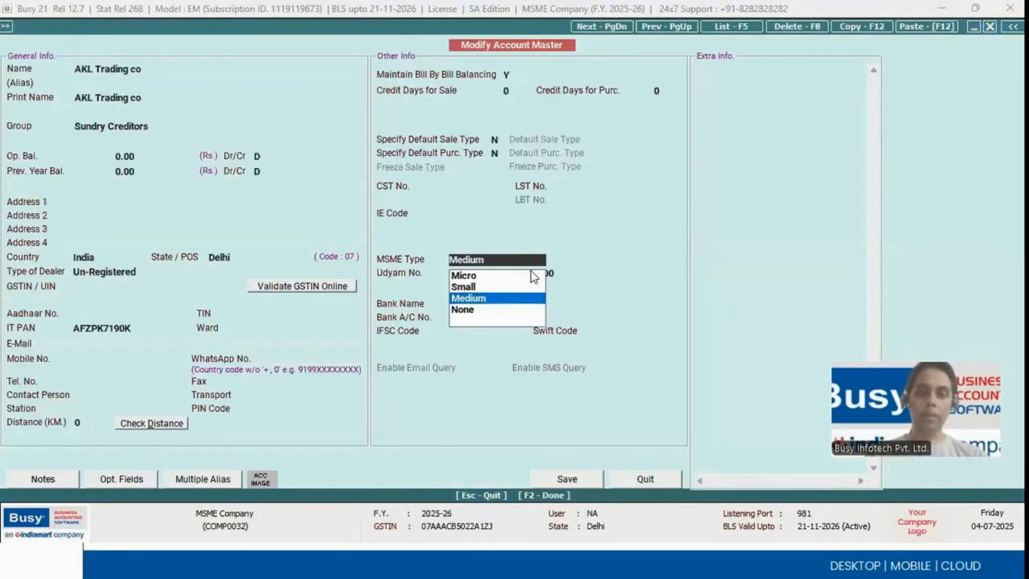
key("Return")
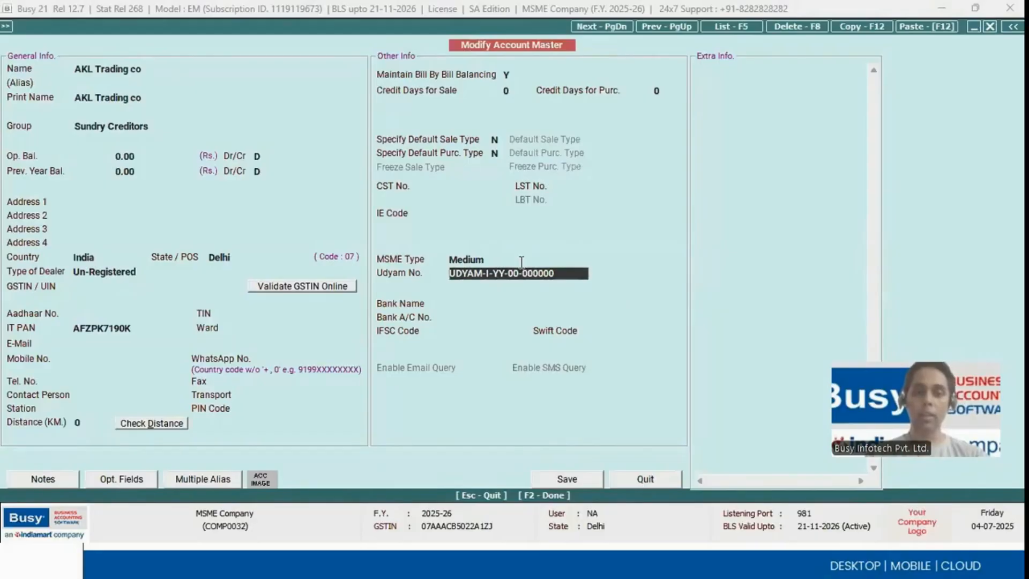
key("alt+Tab")
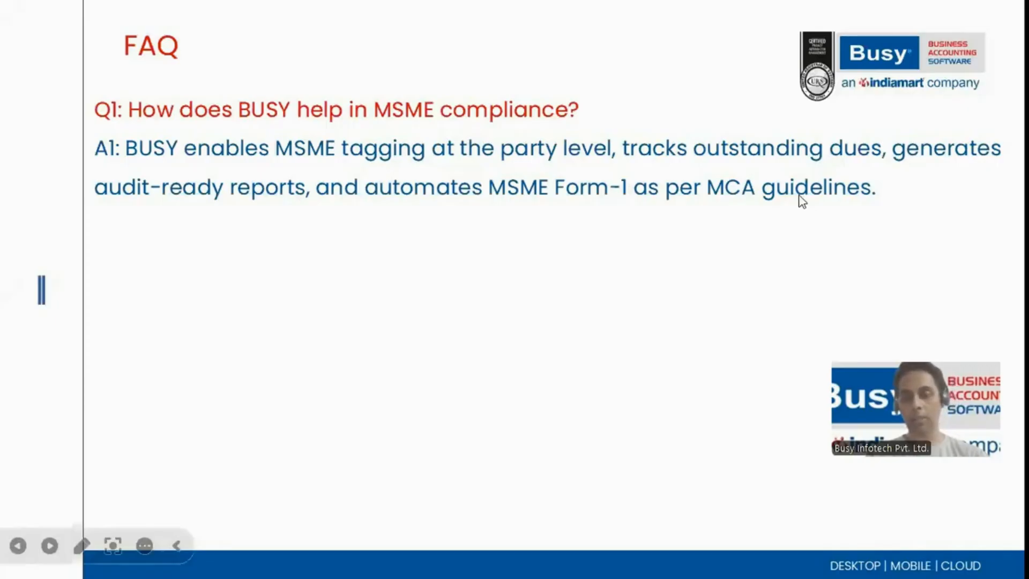
Step: Return to Busy, close the account master and locate the MSME Audit Info. report in the outstanding analysis reports
key("alt+Tab")
key("Escape")
key("Return")
key("Escape")
key("Right")
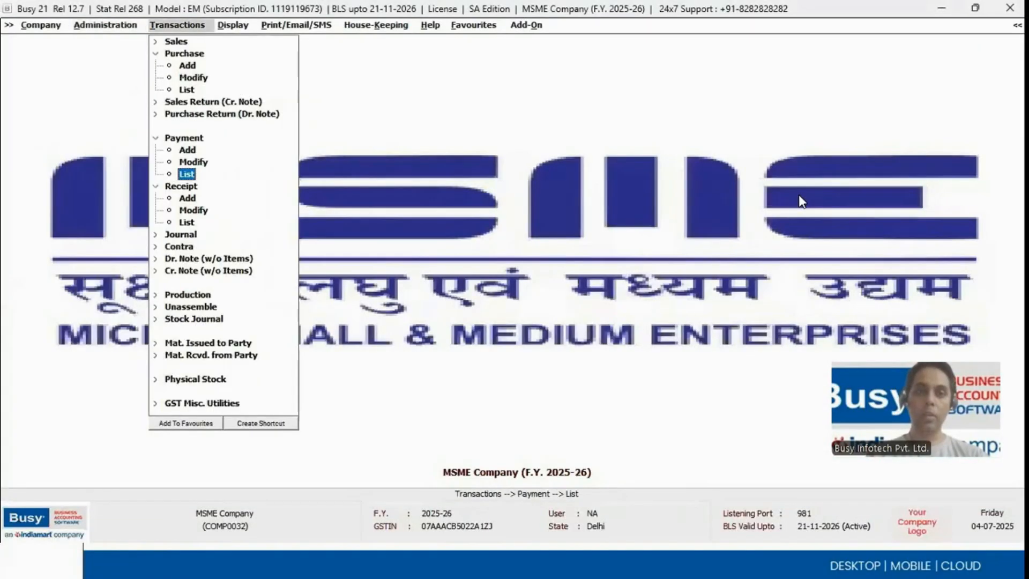
key("Right")
key("Up")
key("Up")
key("Up")
key("Right")
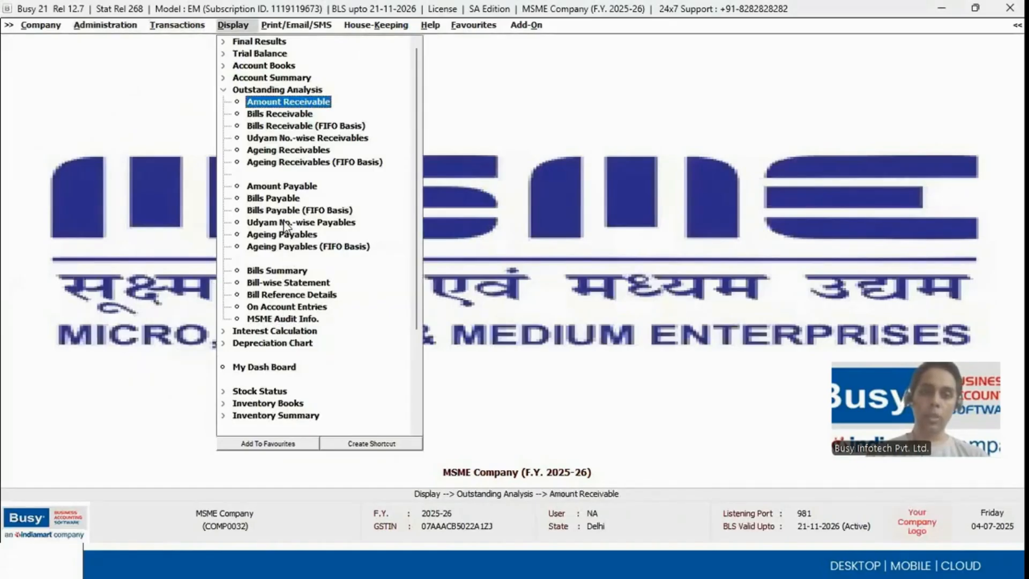
left_click(279, 321)
key("Escape")
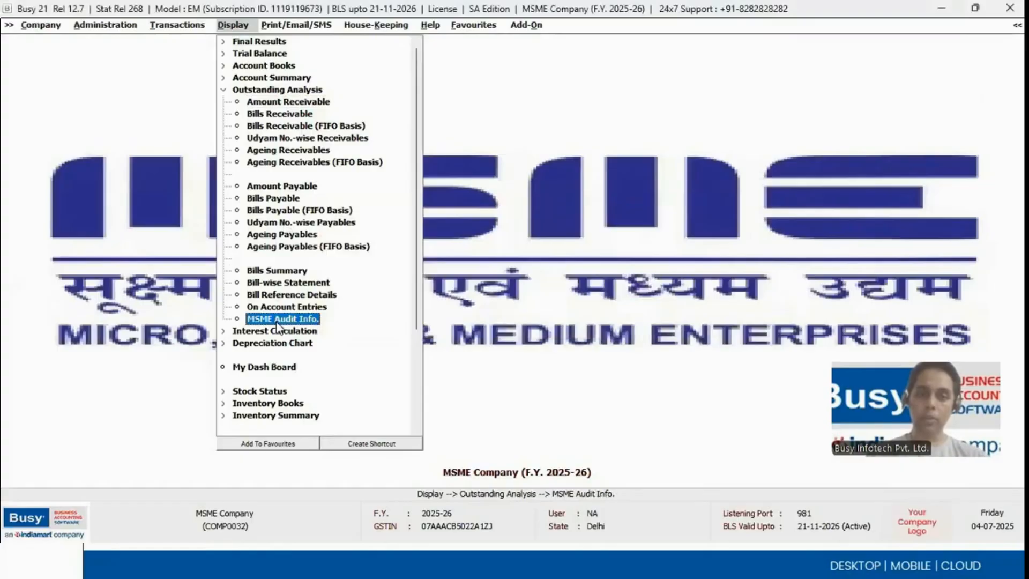
Step: Locate MSME Form 1 among the printable outstanding analysis reports, and open and dismiss its account scope choices
left_click(292, 25)
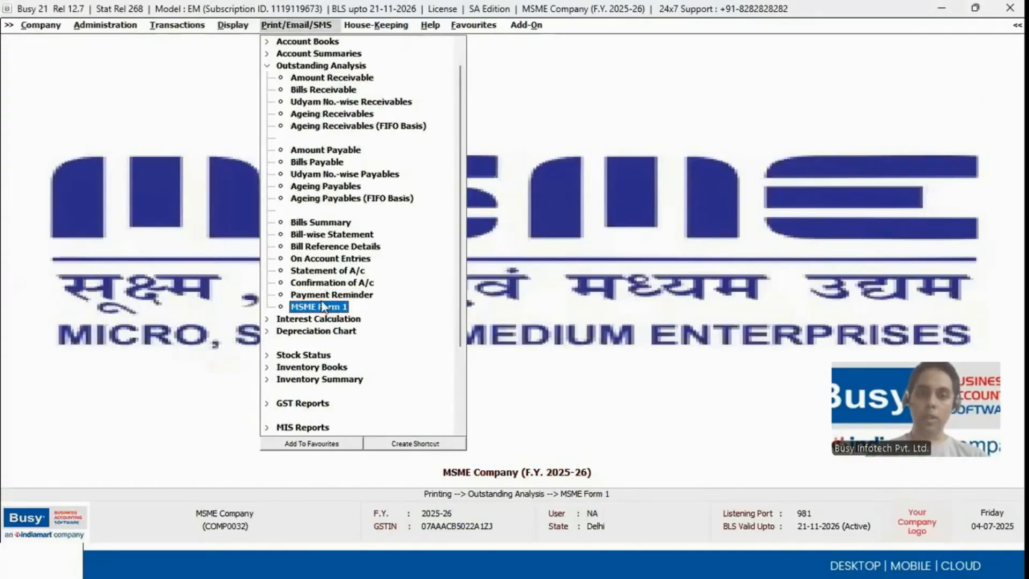
left_click(333, 67)
left_click(322, 90)
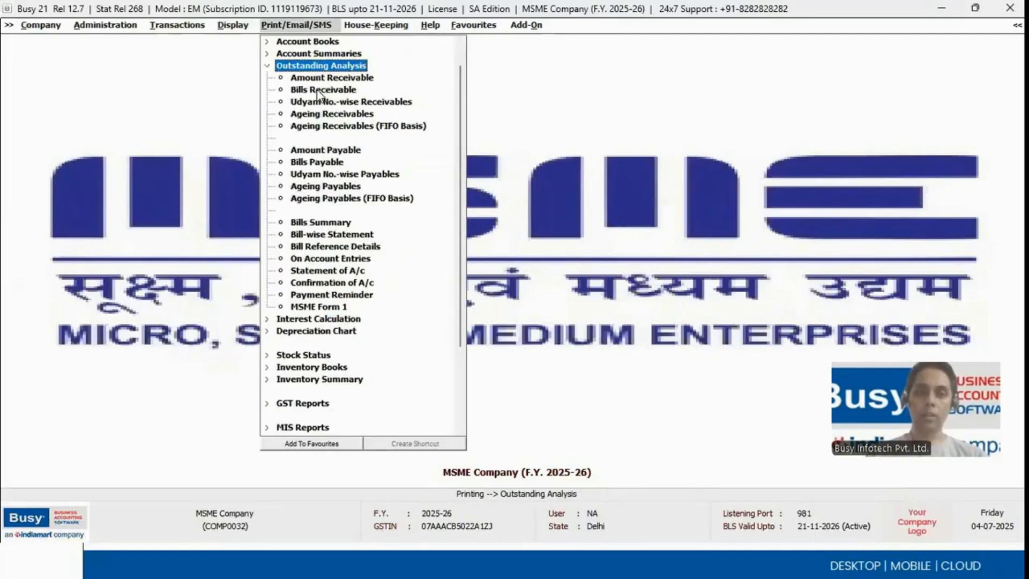
left_click(319, 309)
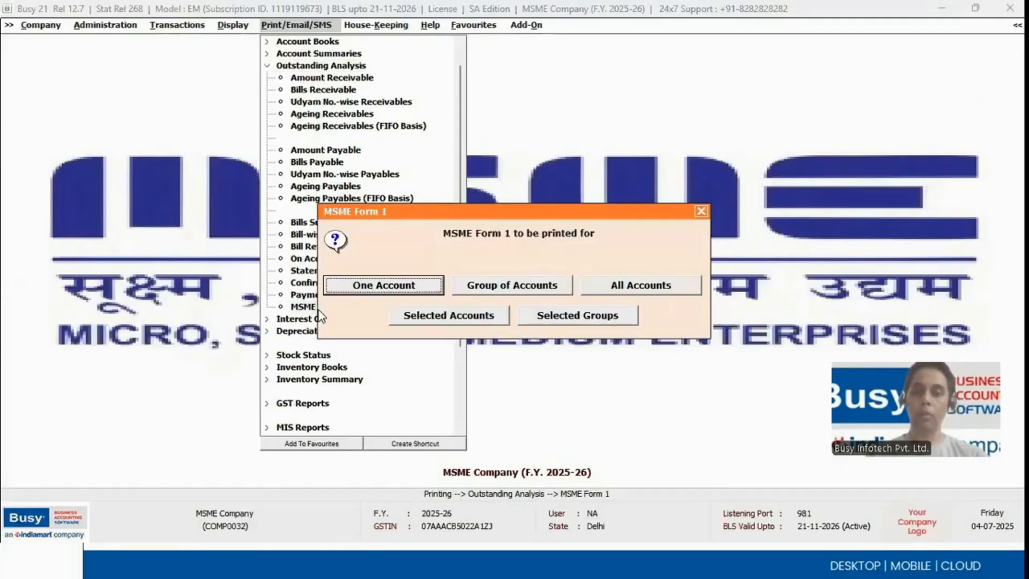
key("Escape")
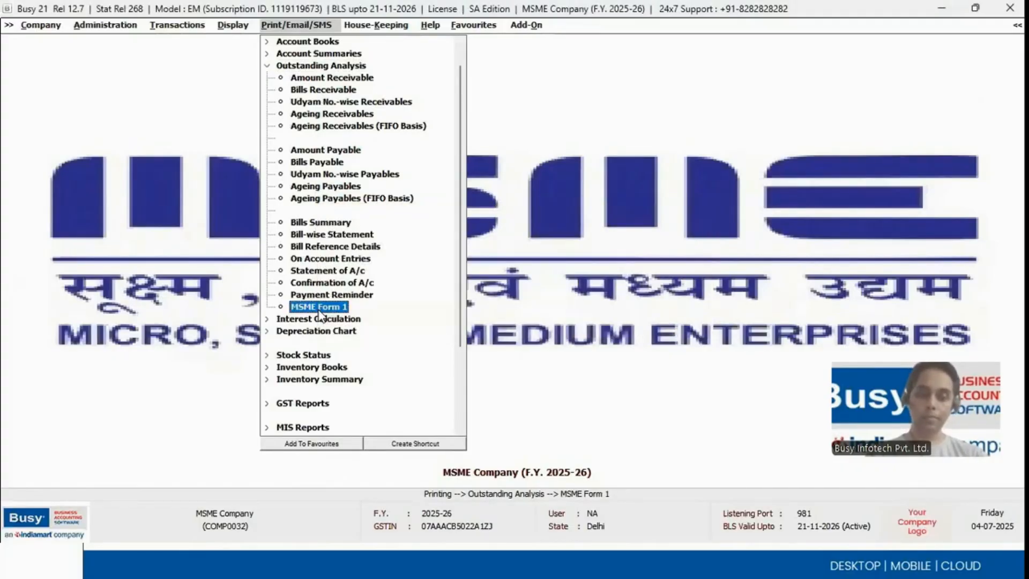
key("alt+Tab")
key("Right")
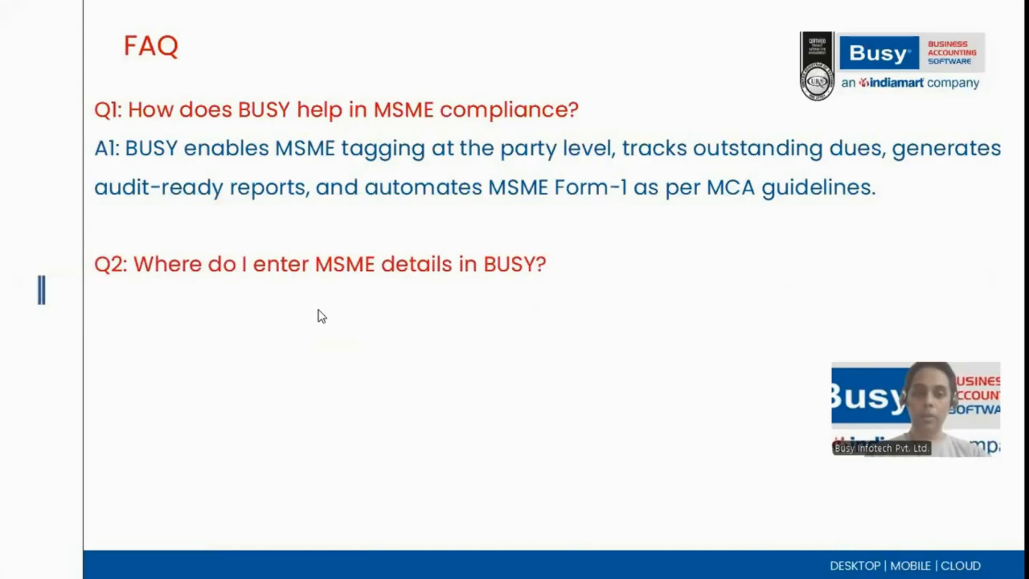
key("Right")
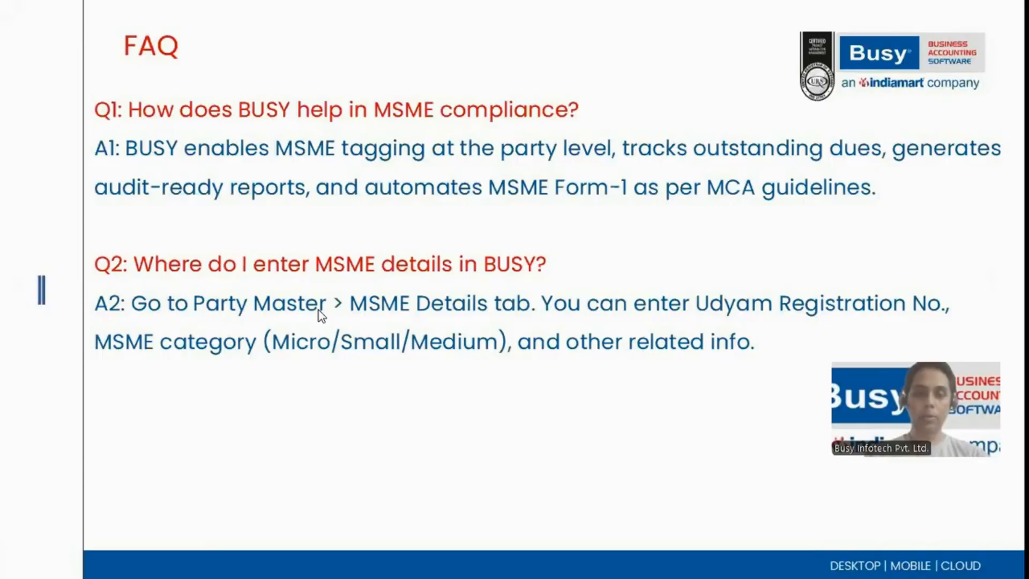
Step: Switch to Busy and open the Accounts section of the Features / Options configuration
key("alt+Tab")
key("Left")
key("Left")
key("Left")
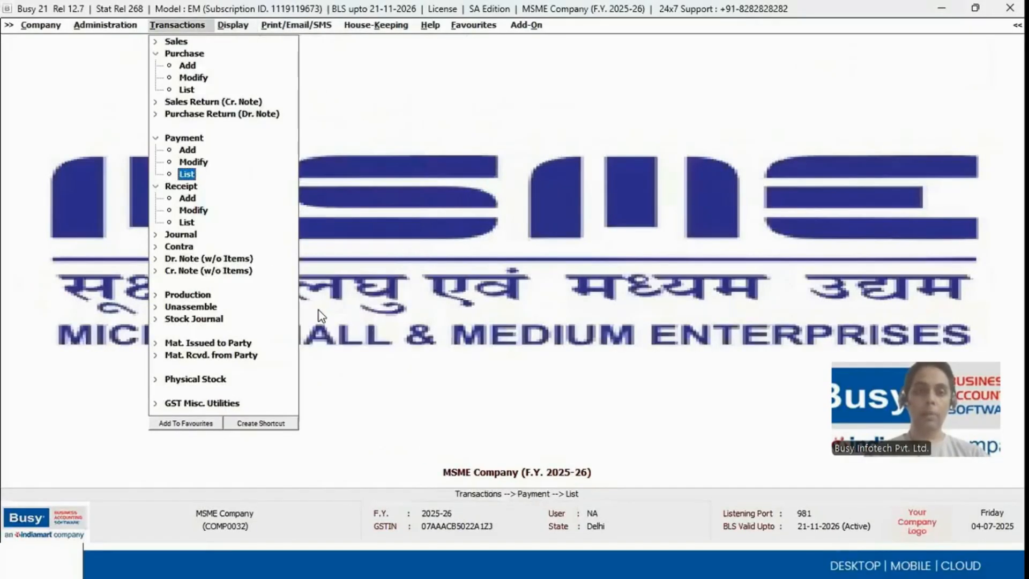
key("Left")
key("Left")
key("Left")
key("Down")
key("Right")
key("Down")
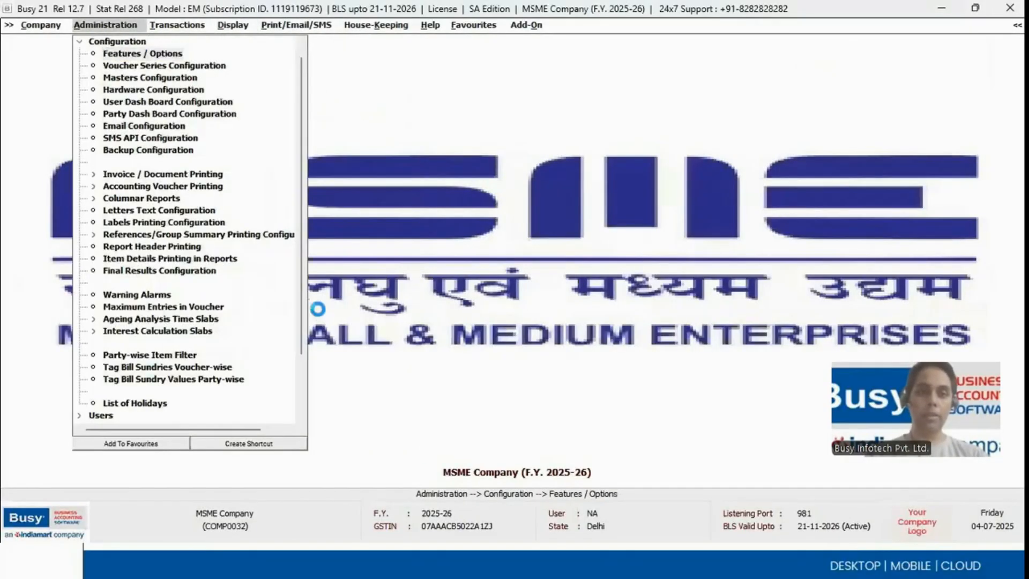
key("Return")
left_click(107, 199)
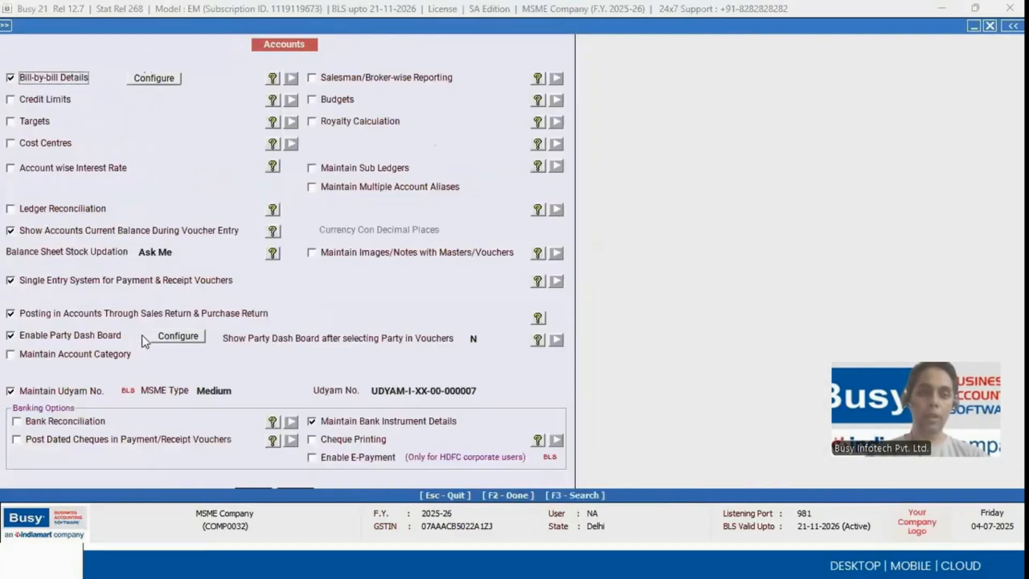
Step: Review the Maintain Udyam No. option with its MSME Type and Udyam No. fields, and close the configuration unsaved
left_click(61, 397)
left_click(60, 396)
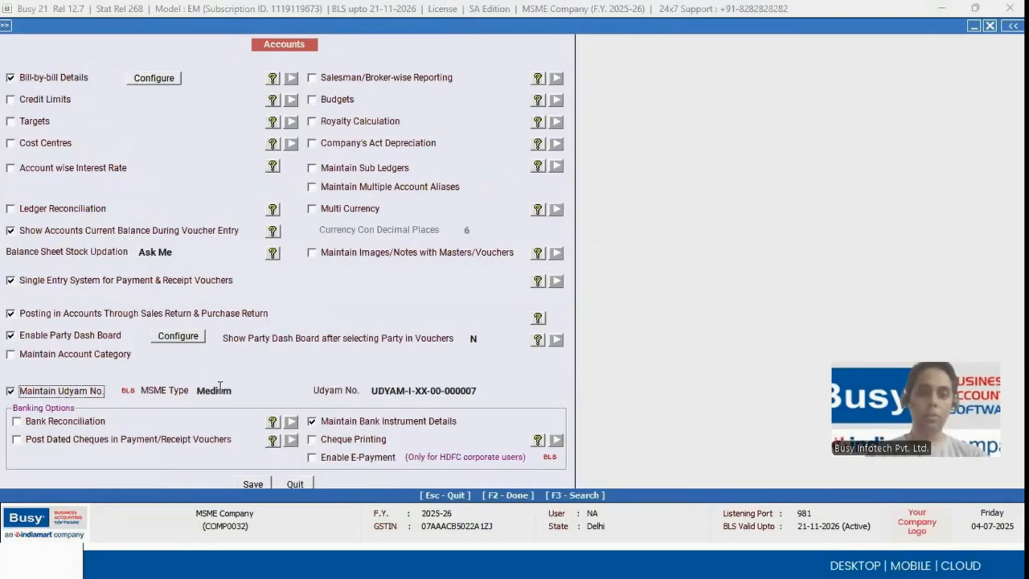
key("Return")
left_click(442, 395)
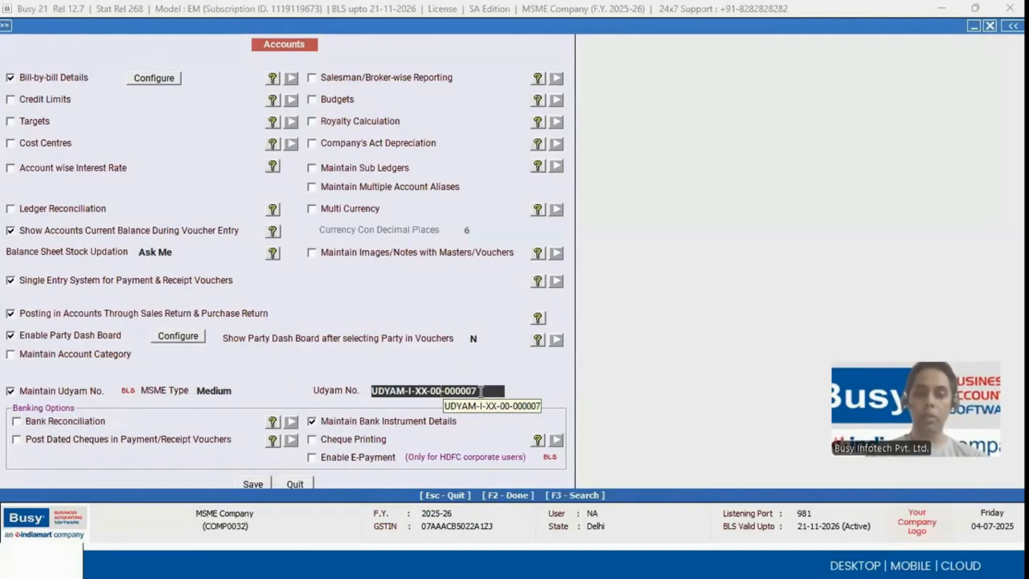
key("Escape")
key("Escape")
key("Escape")
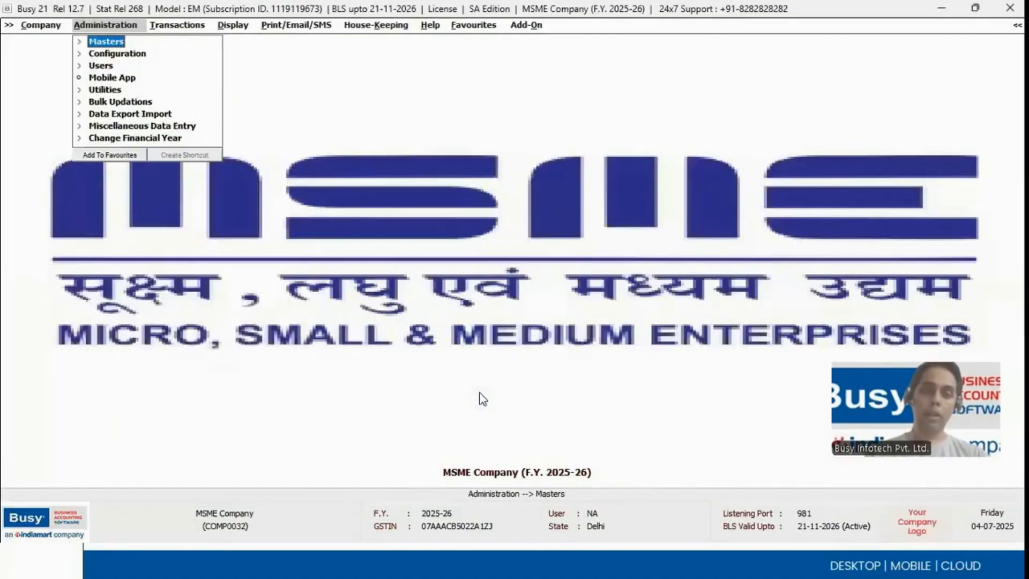
Step: Review the MSME Type options and Udyam No. field in AKL Trading co's account master, and return to the FAQ slides
key("Return")
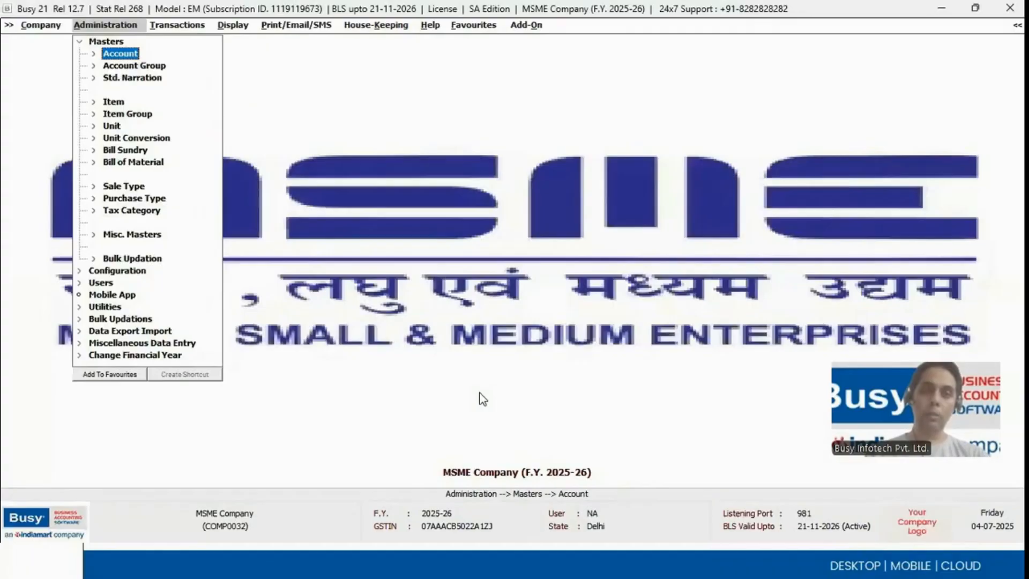
key("Return")
key("Down")
key("Return")
type("ak")
key("Return")
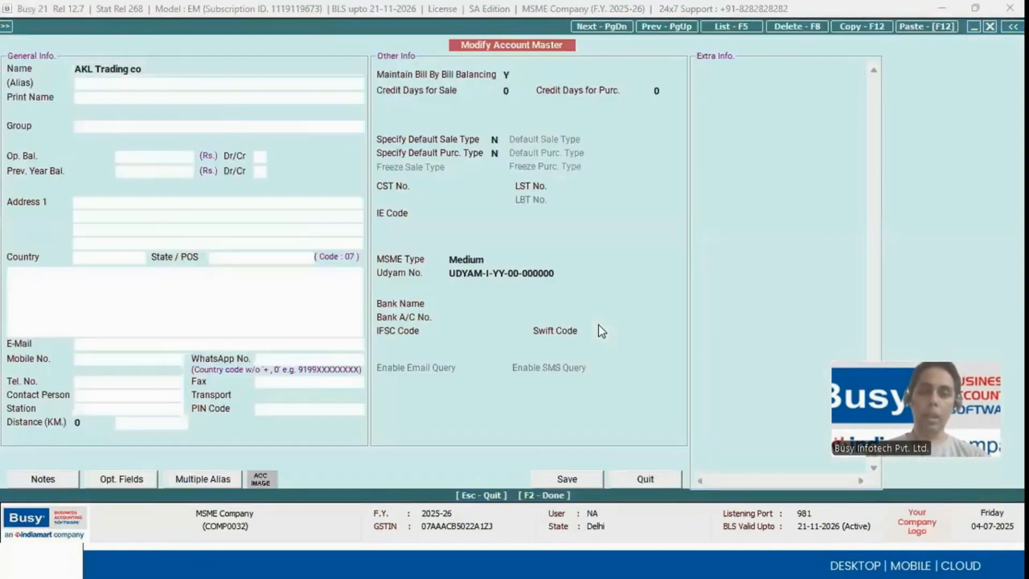
left_click(486, 262)
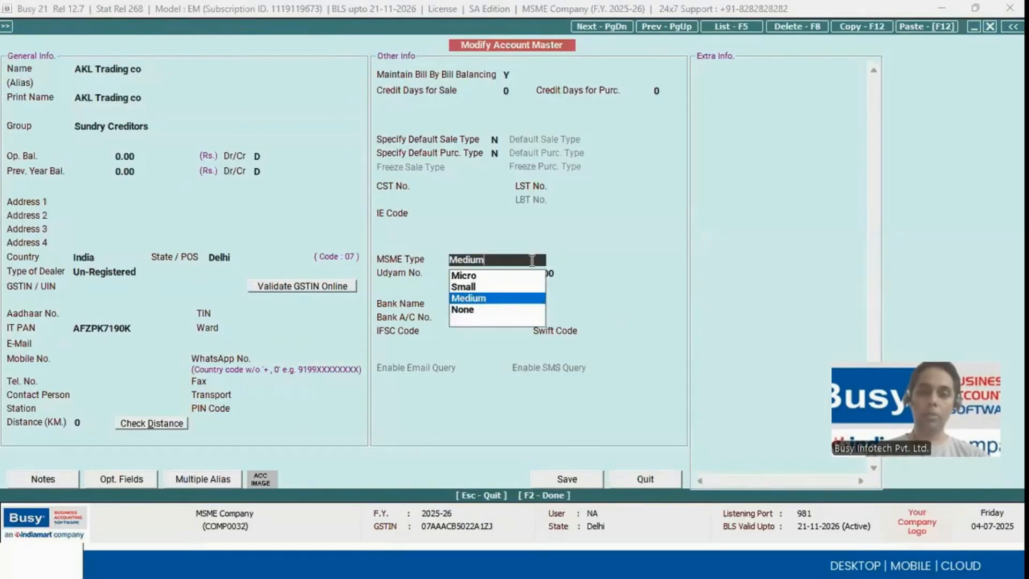
key("Return")
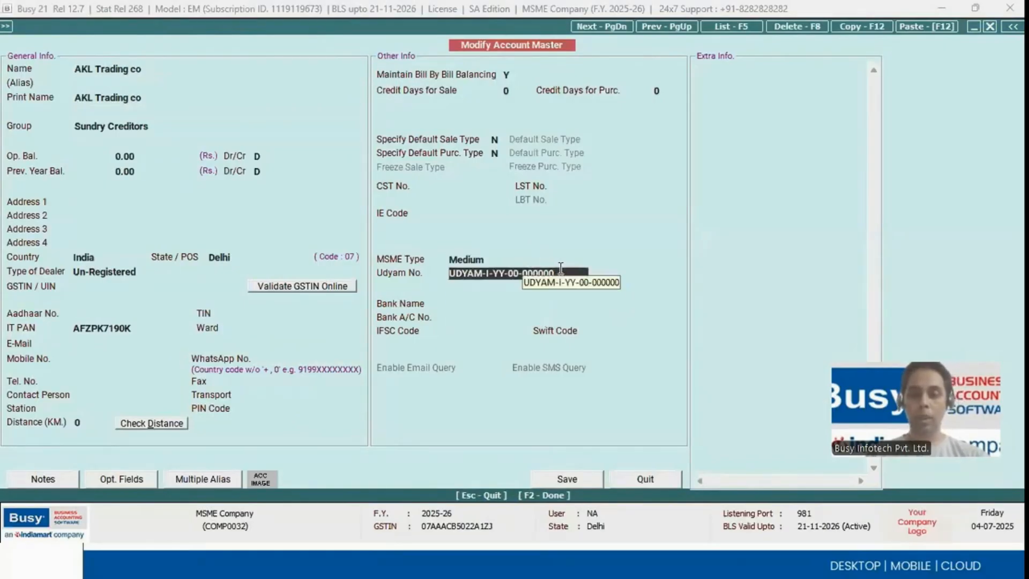
key("alt+Tab")
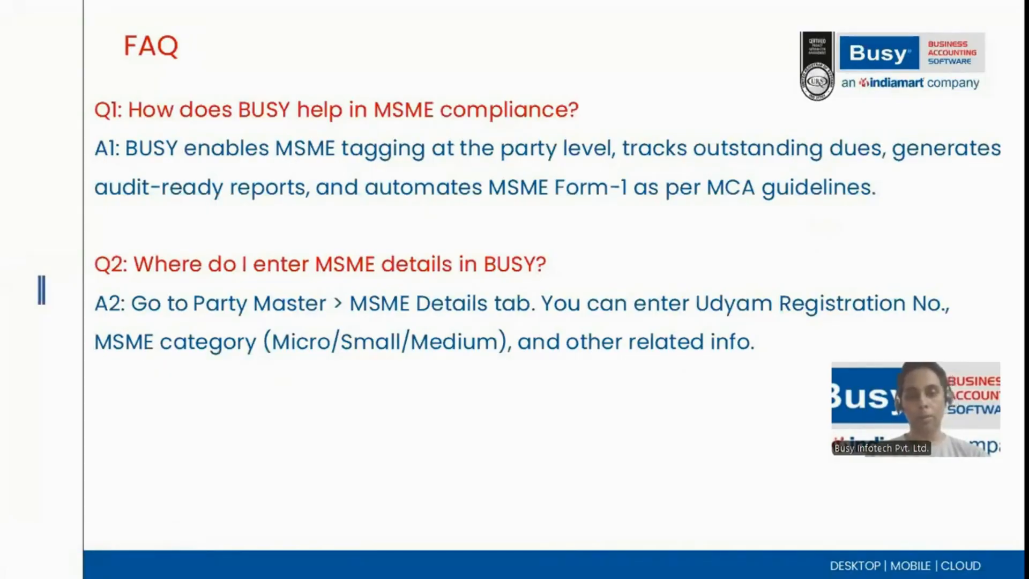
key("Right")
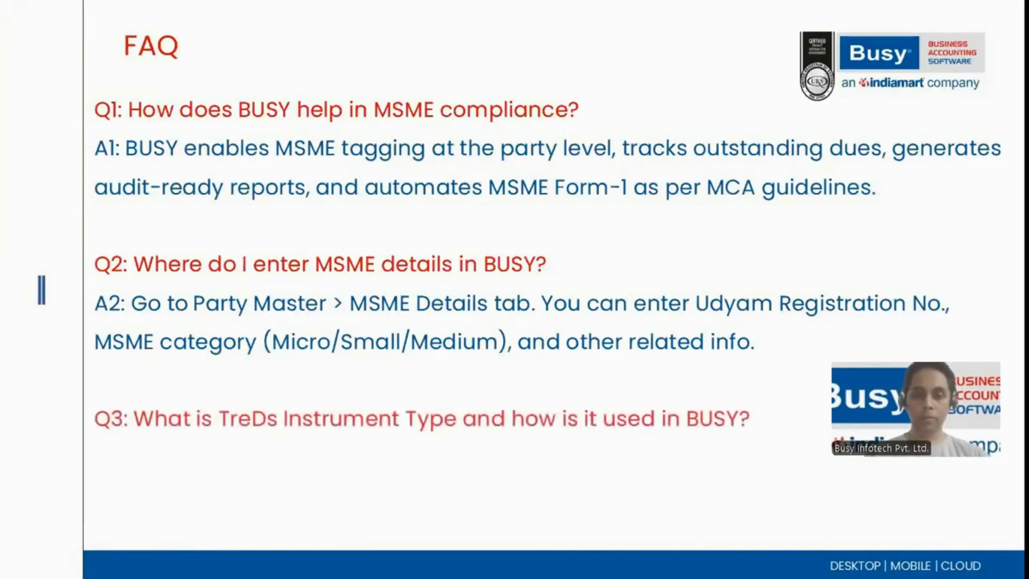
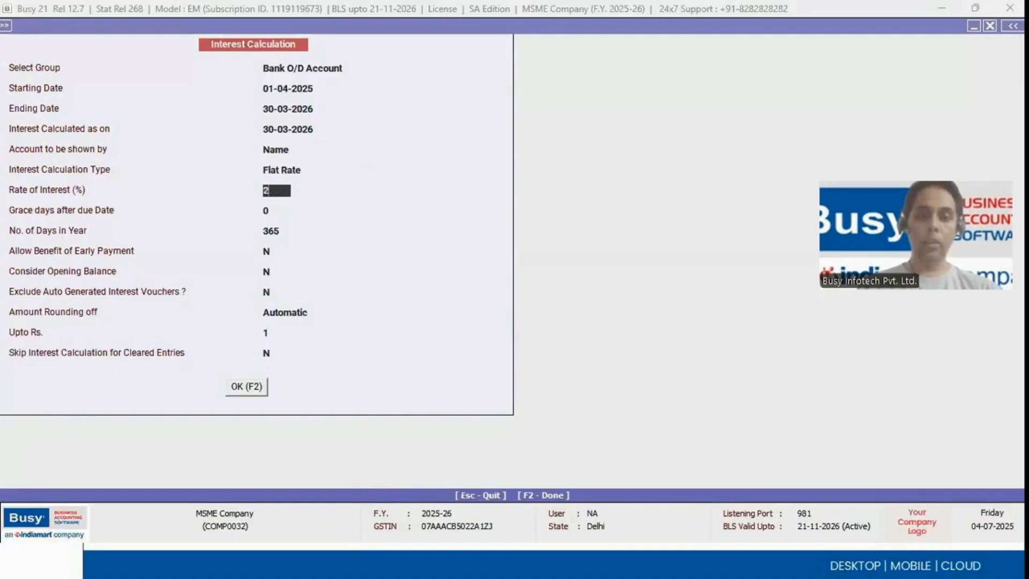
Step: Leave the interest calculation form, check the Corporate client account master for interest rate fields, and close it
key("Escape")
key("Left")
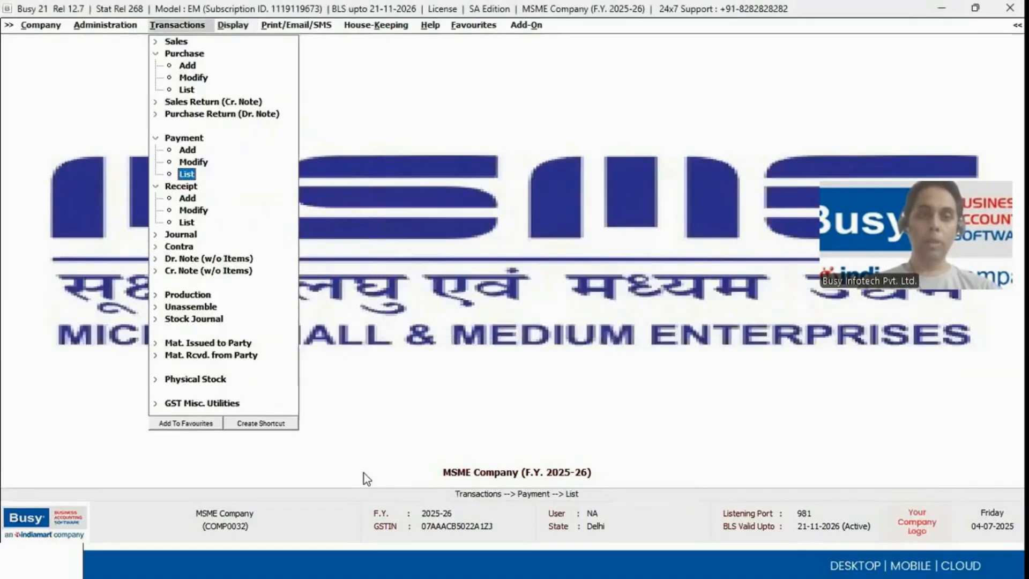
key("Left")
key("Return")
type("cor")
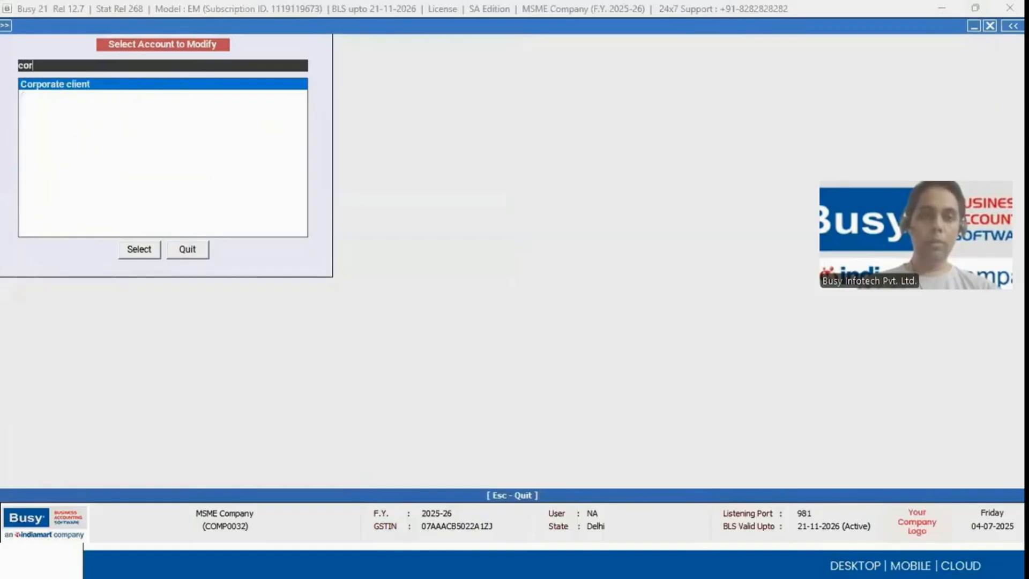
key("Return")
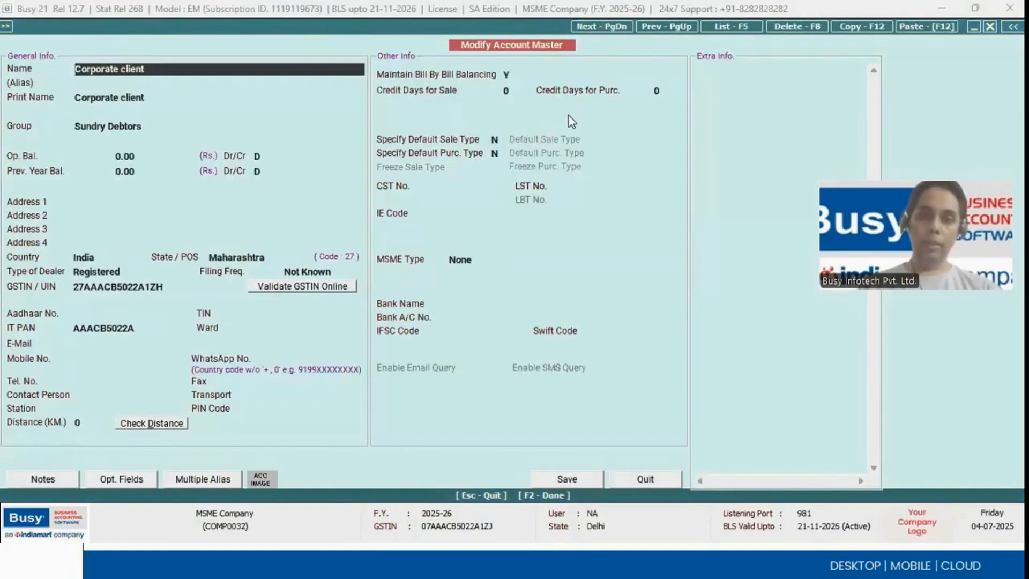
key("Escape")
key("Escape")
key("Escape")
key("Escape")
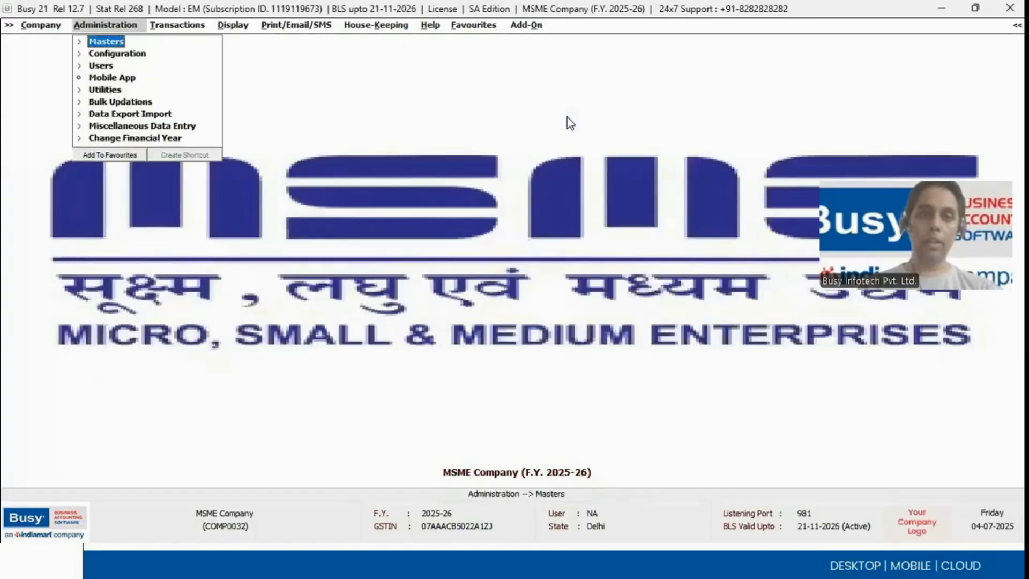
Step: Enable Account wise Interest Rate in the Accounts feature options and save the configuration
key("Down")
key("Return")
key("Return")
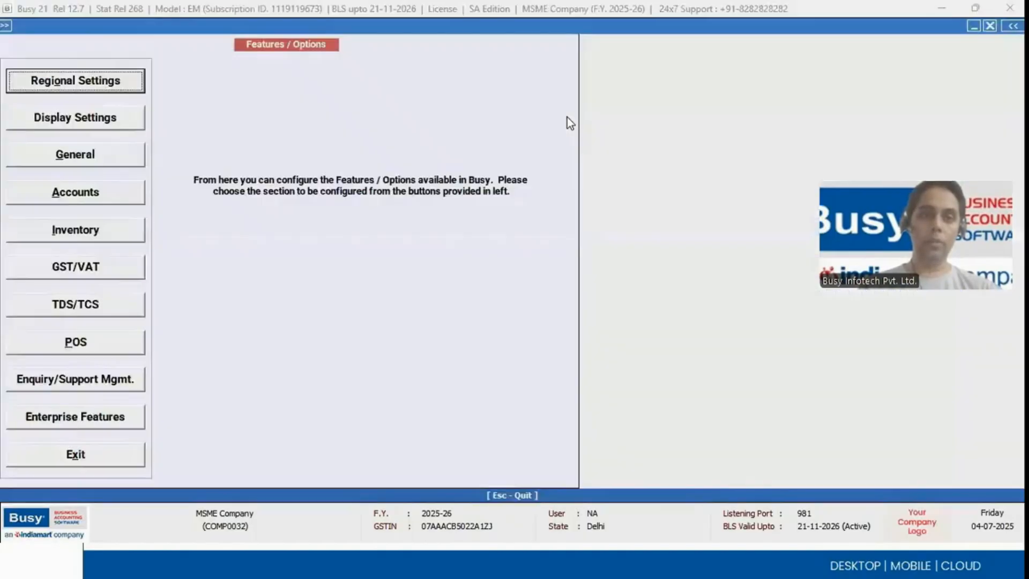
left_click(130, 202)
left_click(130, 203)
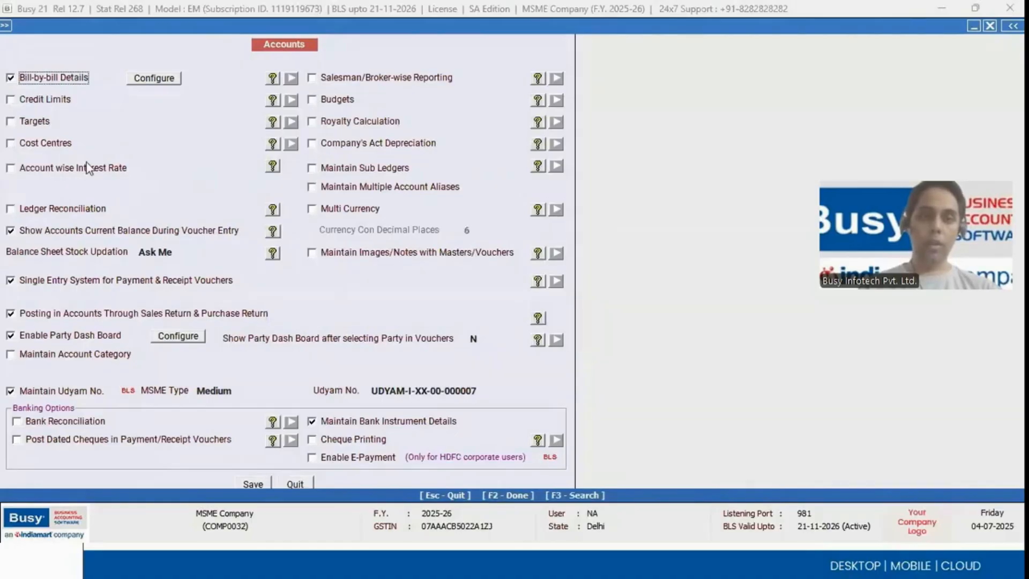
left_click(72, 166)
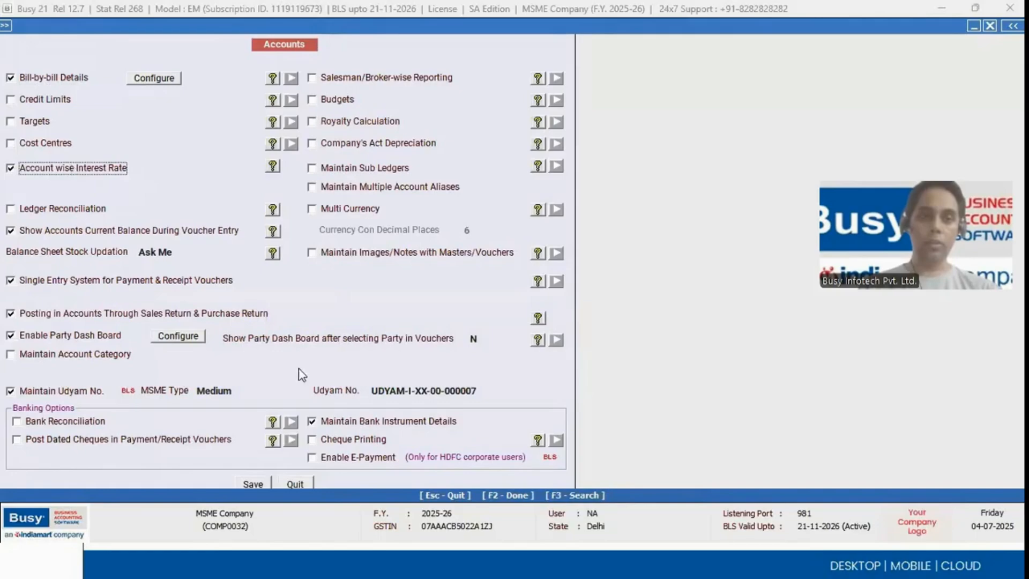
left_click(253, 483)
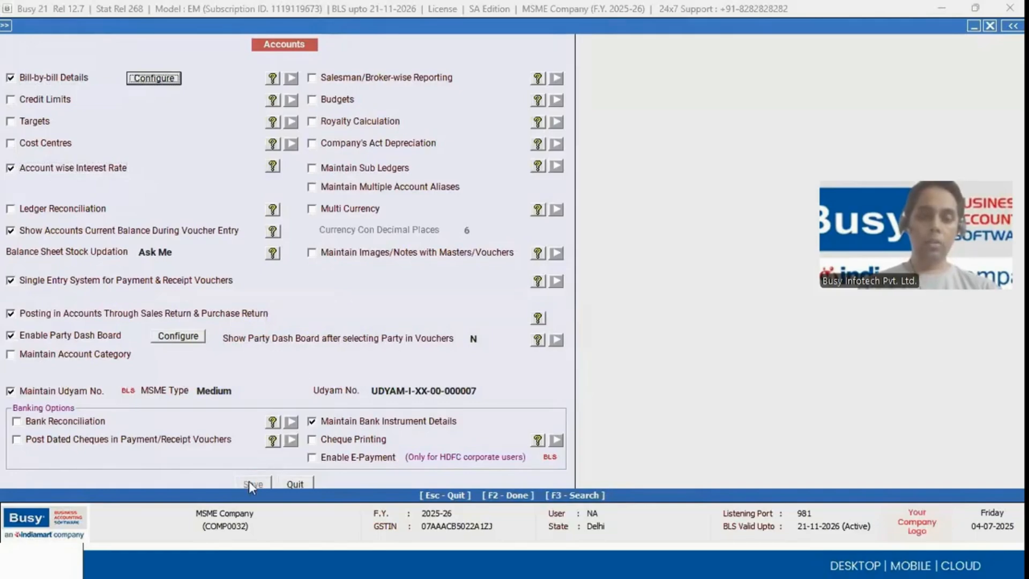
key("Escape")
Step: Open the Corporate client account master for modification
key("Up")
key("Return")
key("Return")
key("Down")
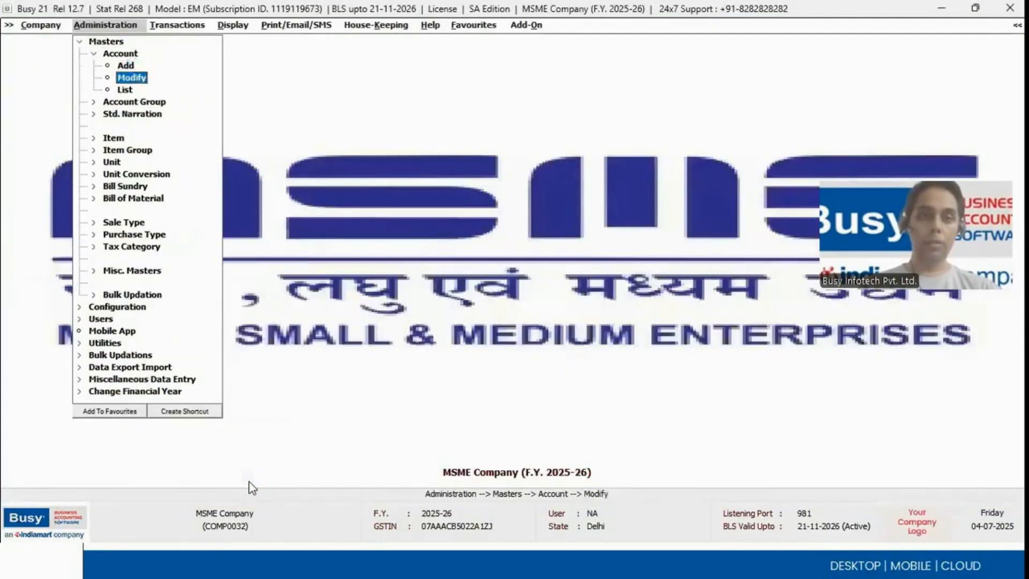
key("Return")
type("com")
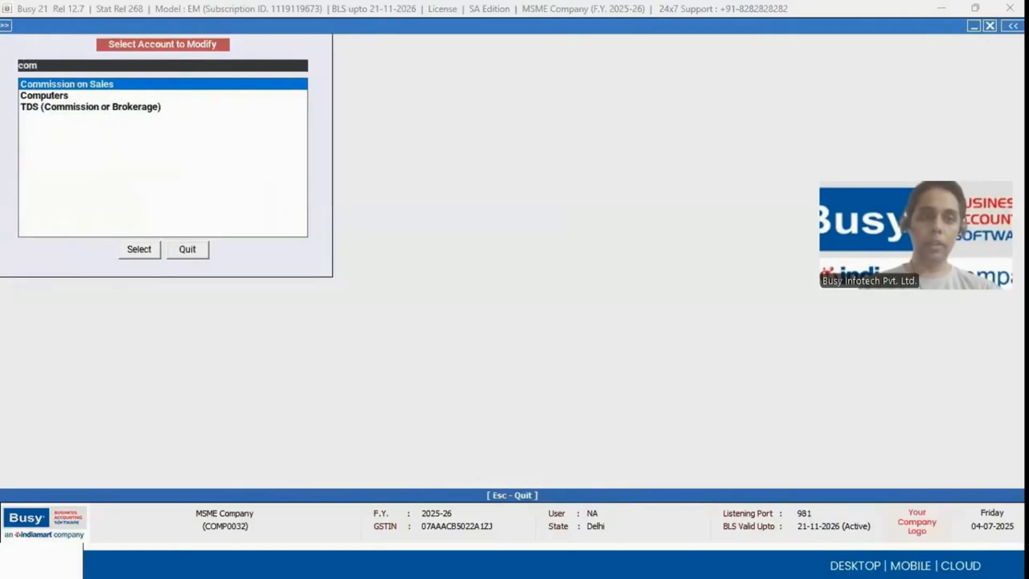
key("BackSpace")
type("r")
key("Return")
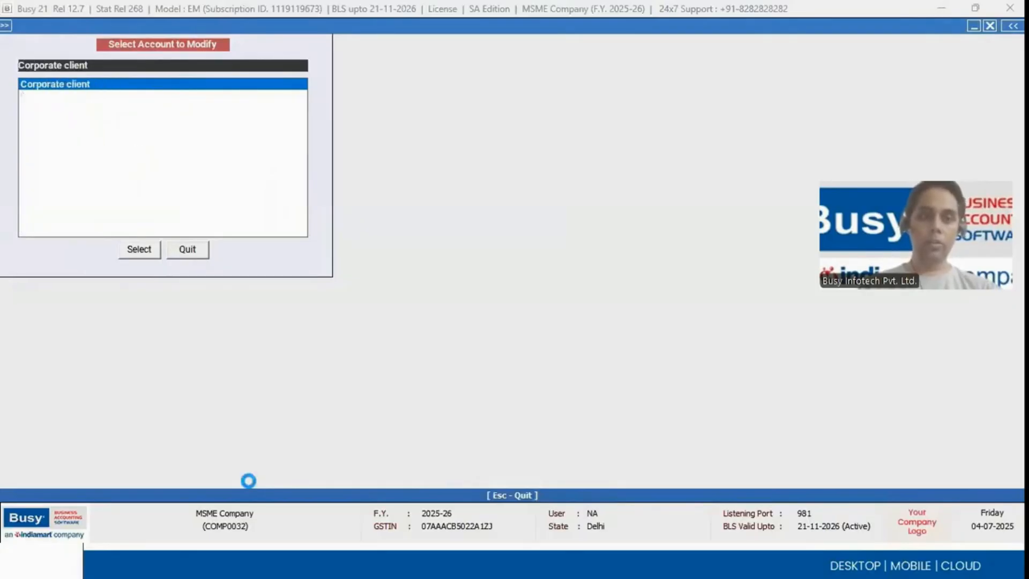
Step: Set Corporate client's Interest Rate (Receivable) to 2.00 and save the account master
left_click(524, 105)
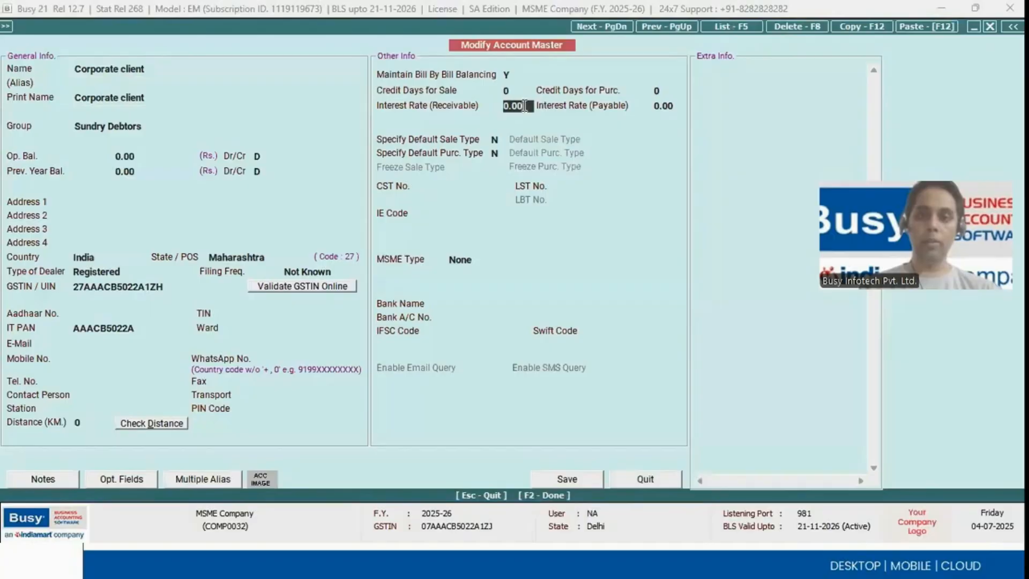
left_click(512, 92)
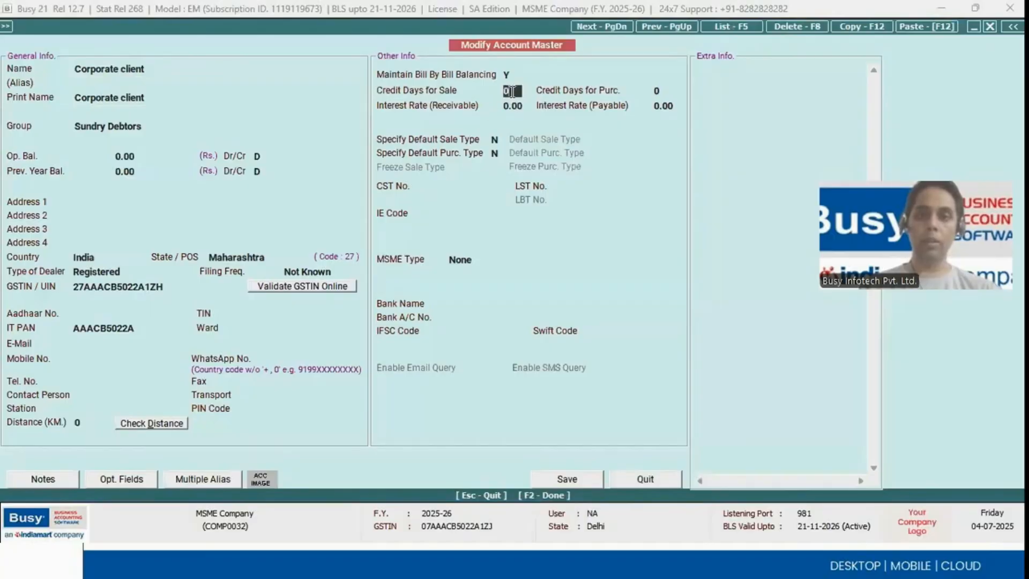
left_click(511, 106)
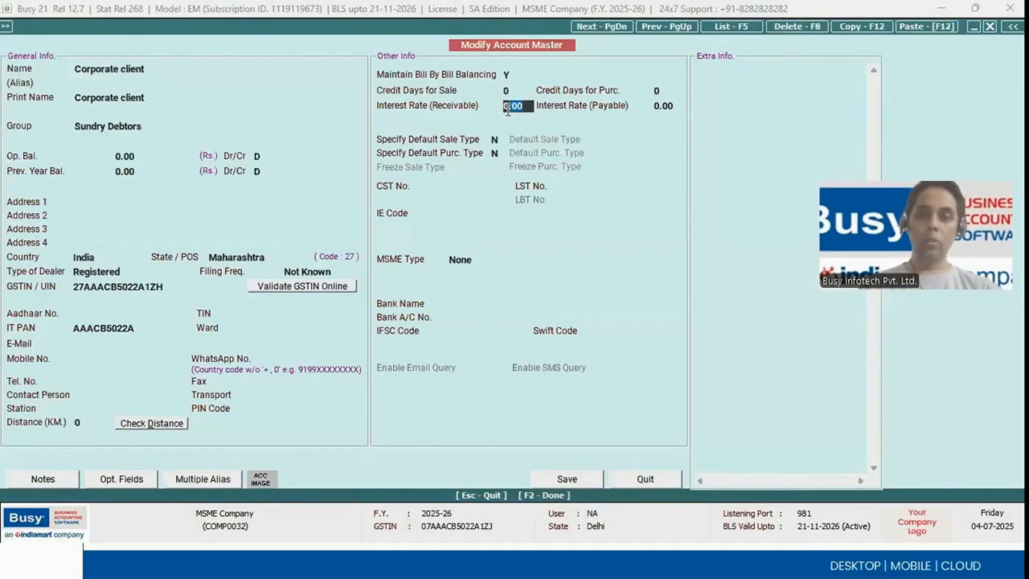
key("BackSpace")
key("BackSpace")
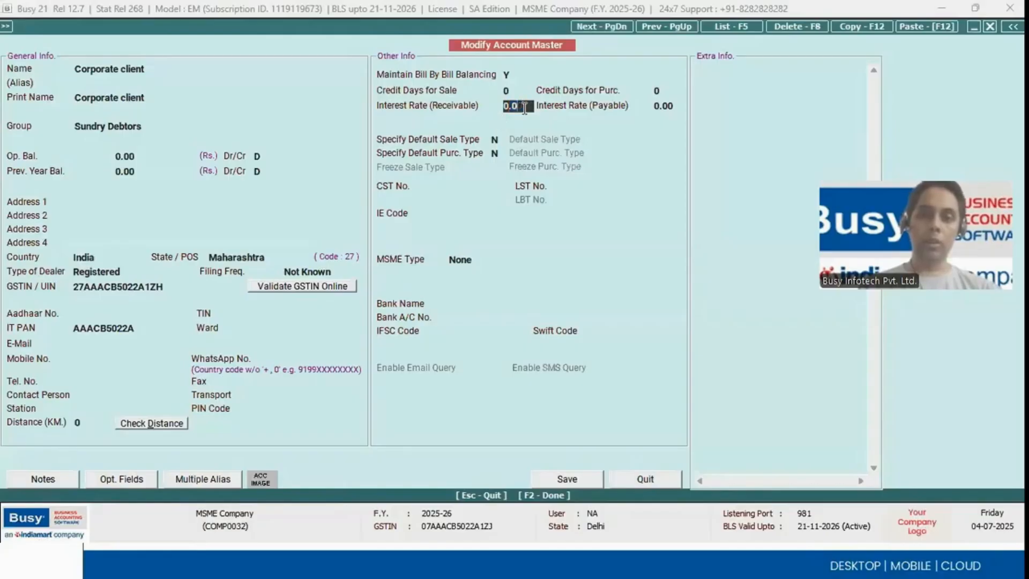
type("2")
key("Return")
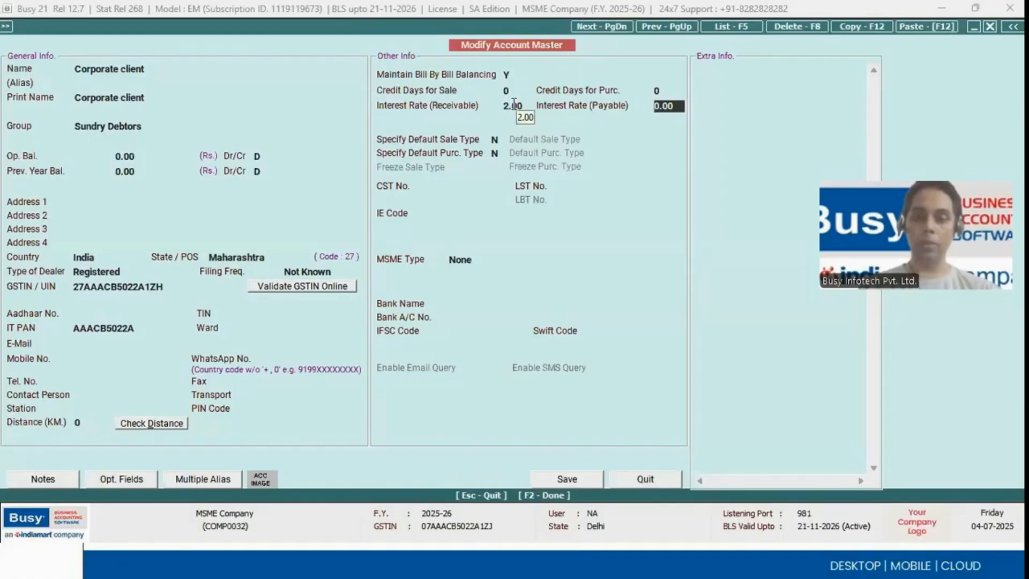
key("F2")
key("Return")
key("Escape")
key("Right")
key("Right")
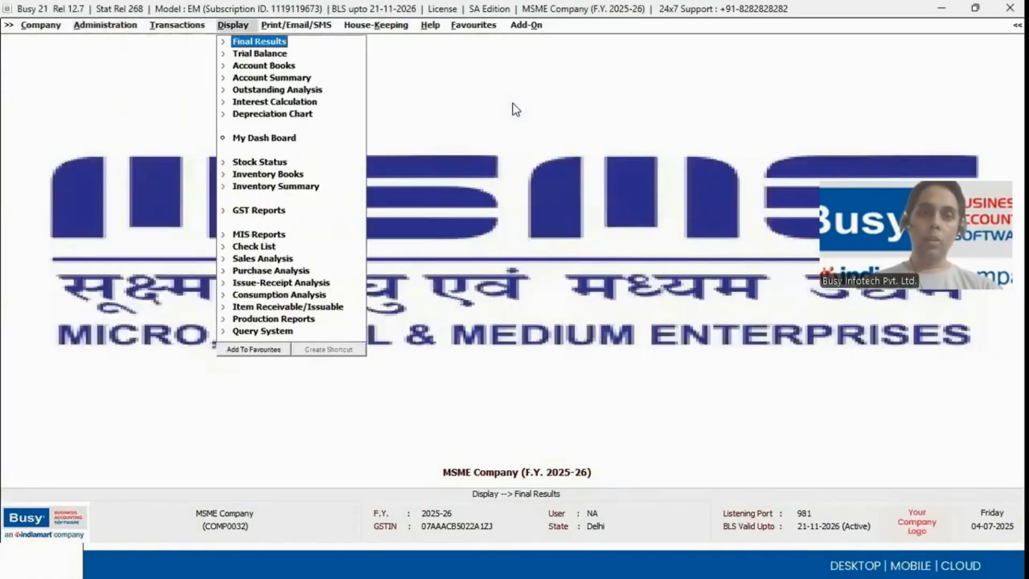
key("Right")
key("Down")
key("Down")
key("Down")
key("Down")
key("Down")
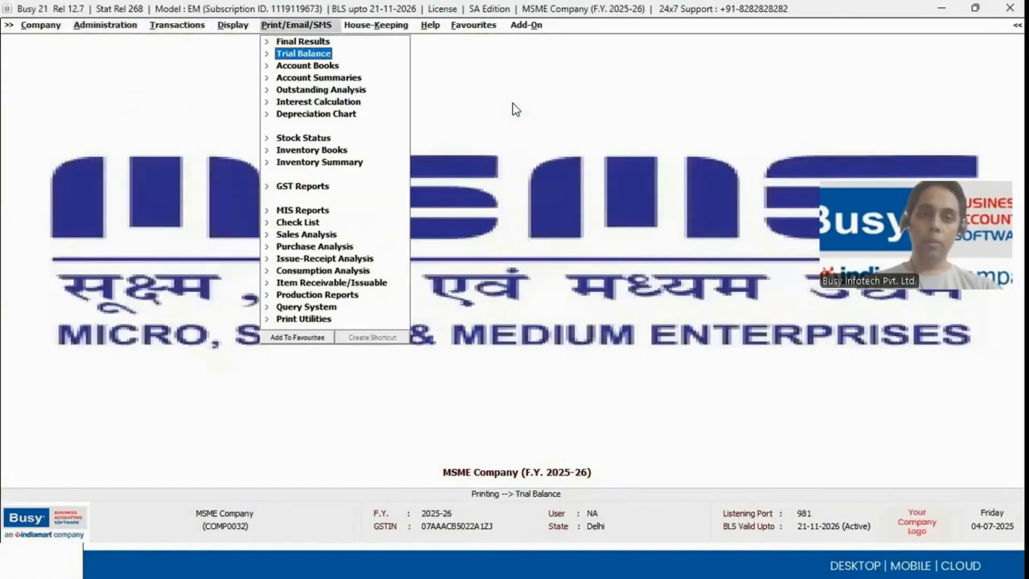
key("Return")
key("Down")
key("Down")
key("Return")
key("Return")
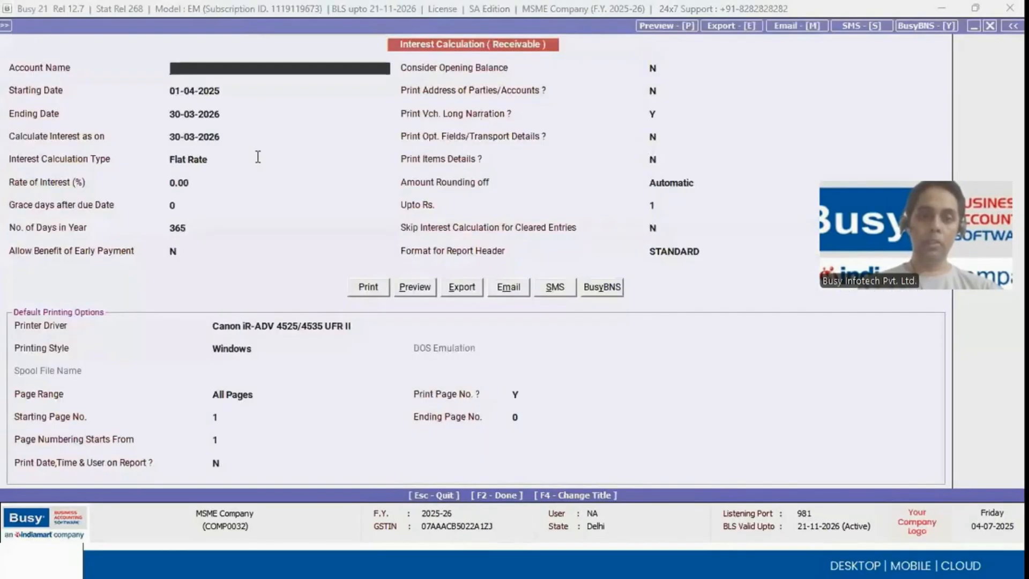
key("Escape")
key("Escape")
Step: Open the on-screen bills receivable interest calculation form for a single account
key("Left")
key("Down")
key("Down")
key("Down")
key("Down")
key("Down")
key("Down")
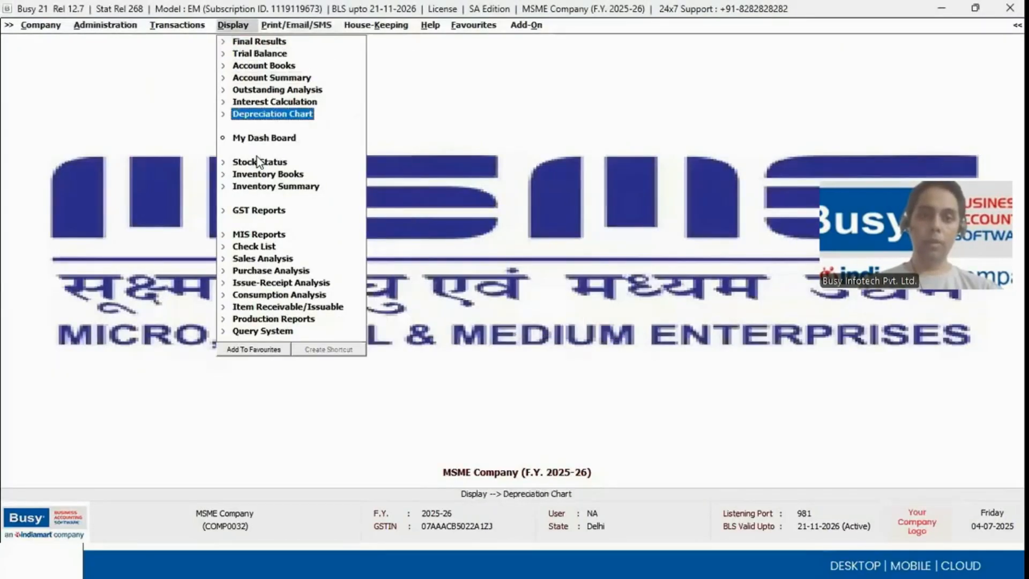
key("Up")
key("Return")
key("Down")
key("Down")
key("Return")
key("Return")
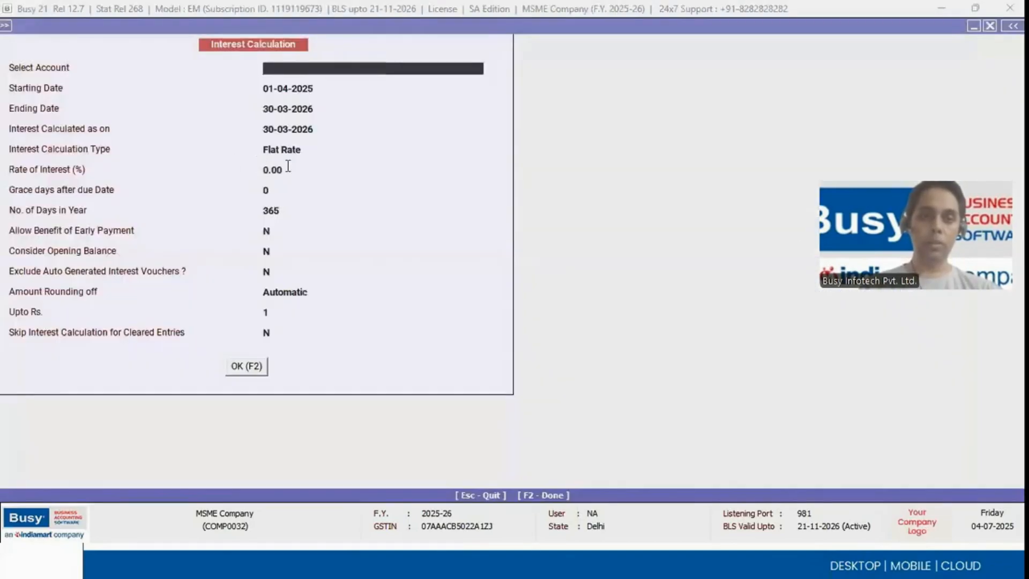
Step: Generate the bills receivable interest calculation for AKL Trading co with a flat interest rate of 2%
key("Return")
left_click(292, 169)
key("BackSpace")
key("BackSpace")
key("BackSpace")
key("BackSpace")
type("2")
key("Return")
key("F2")
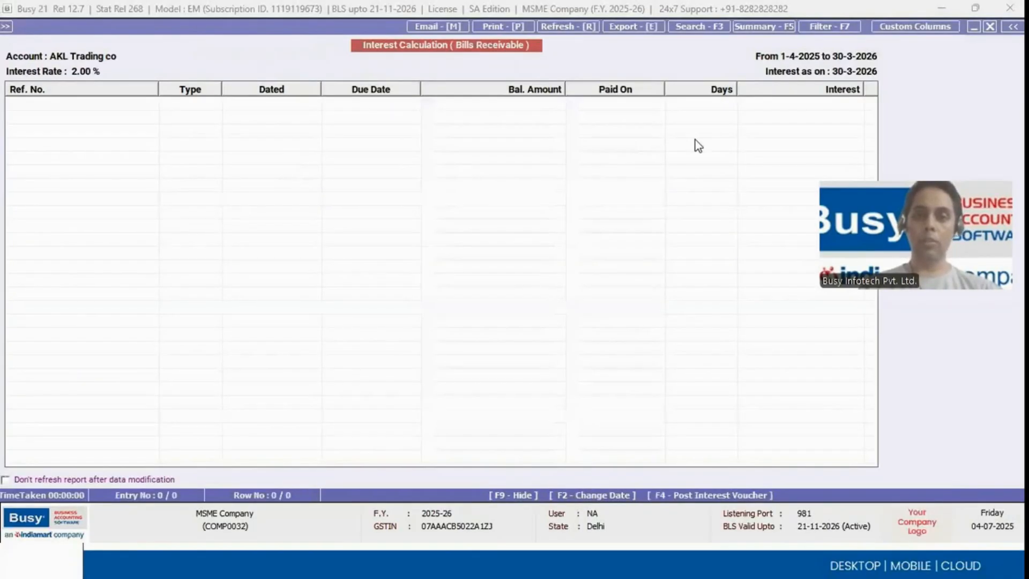
Step: Close the bills receivable interest calculation, switch to the webinar presentation and advance it to the UnBilled Parties point
key("Escape")
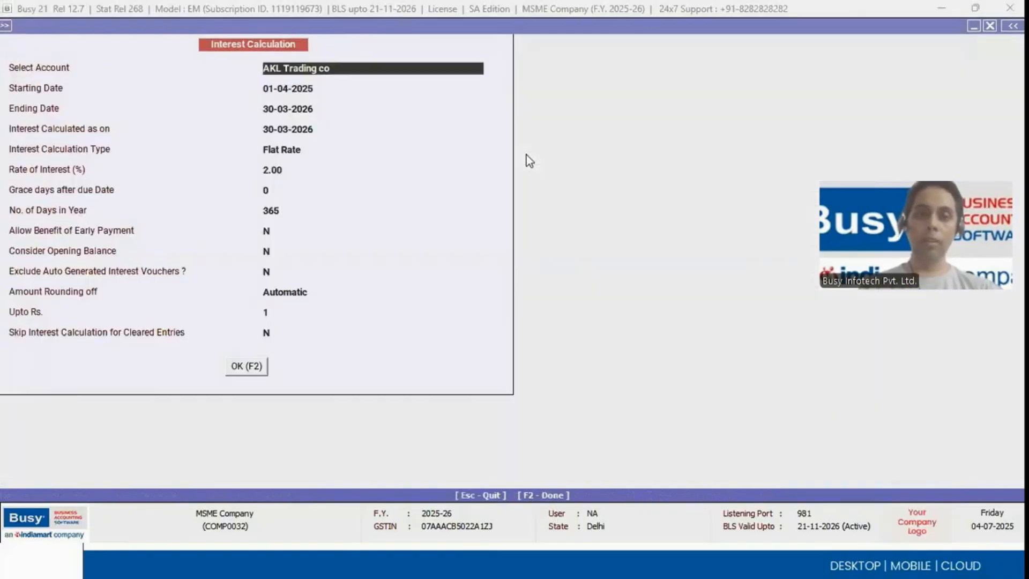
key("Escape")
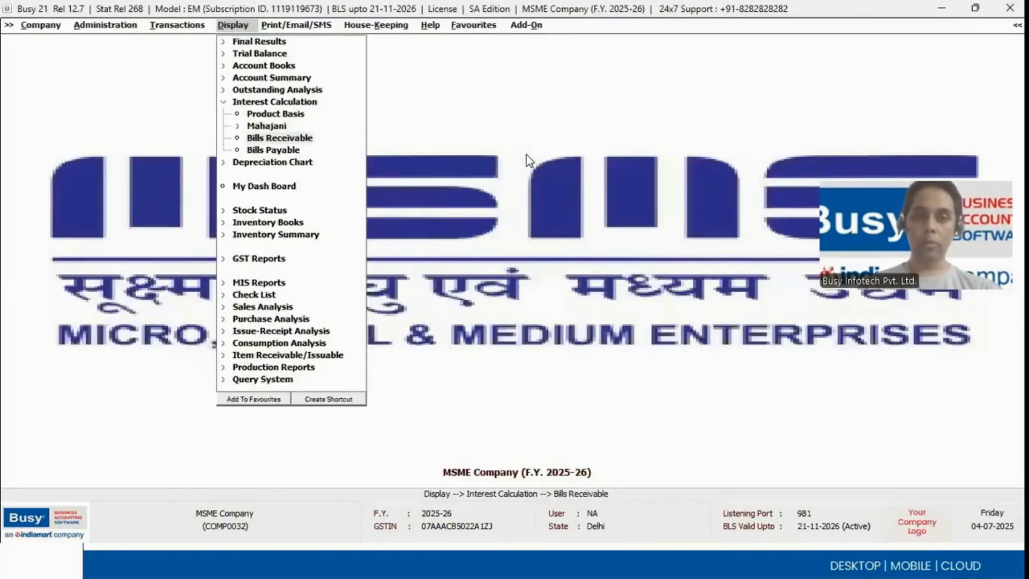
key("alt+Tab")
key("Right")
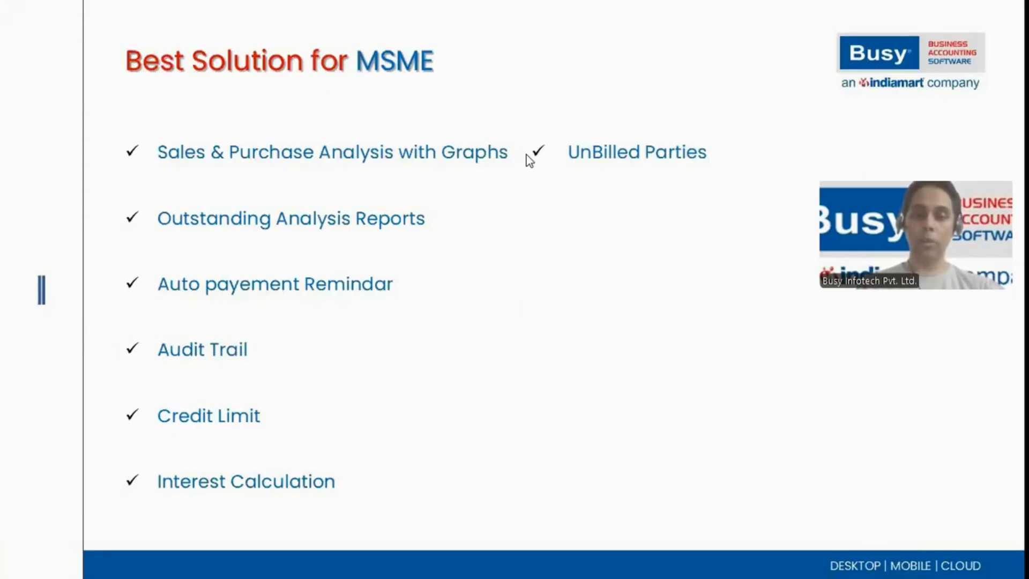
Step: Switch back to Busy and open the on-screen UnBilled Parties report from the account summary reports
key("alt+Tab")
key("Down")
key("Down")
key("Down")
key("Down")
key("Down")
key("Up")
key("Up")
key("Up")
key("Up")
key("Up")
key("Up")
key("Up")
key("Up")
key("Up")
key("Up")
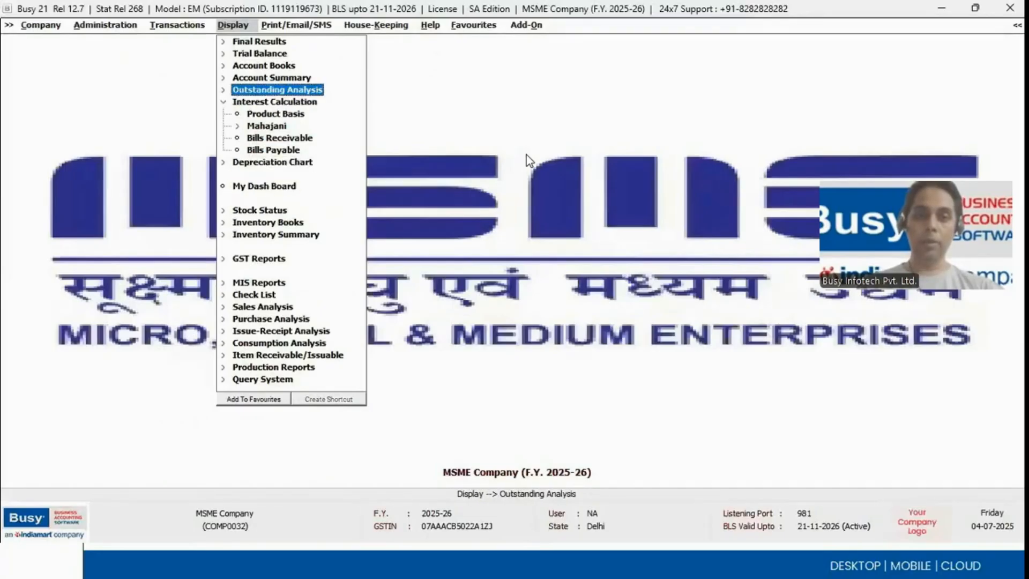
key("Right")
key("Down")
key("Down")
key("Down")
key("Down")
key("Down")
key("Down")
key("Down")
key("Down")
key("Down")
key("Down")
key("Down")
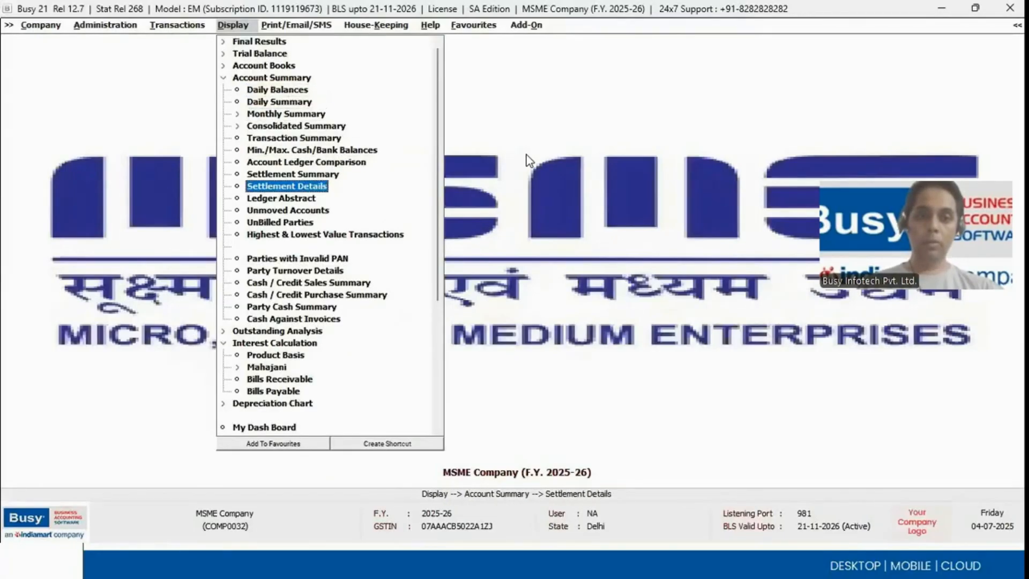
key("Down")
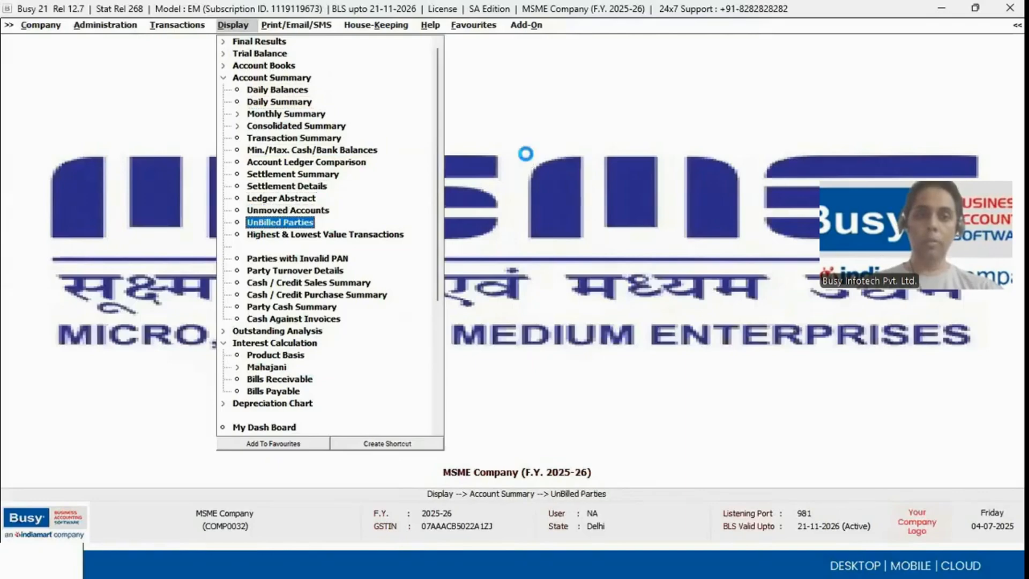
key("Return")
Step: Generate the UnBilled Parties report for all accounts as on 30-3-2026
key("Right")
key("Left")
key("Return")
key("Return")
key("Return")
key("F2")
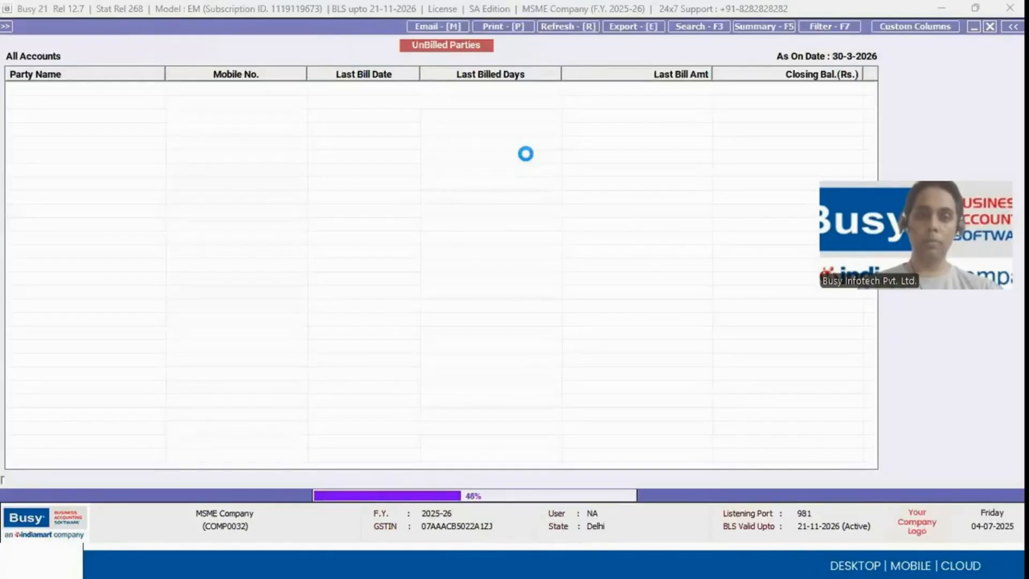
Step: Examine the Corporate client's last bill details in the UnBilled Parties report and close the report
key("Down")
key("Down")
key("Up")
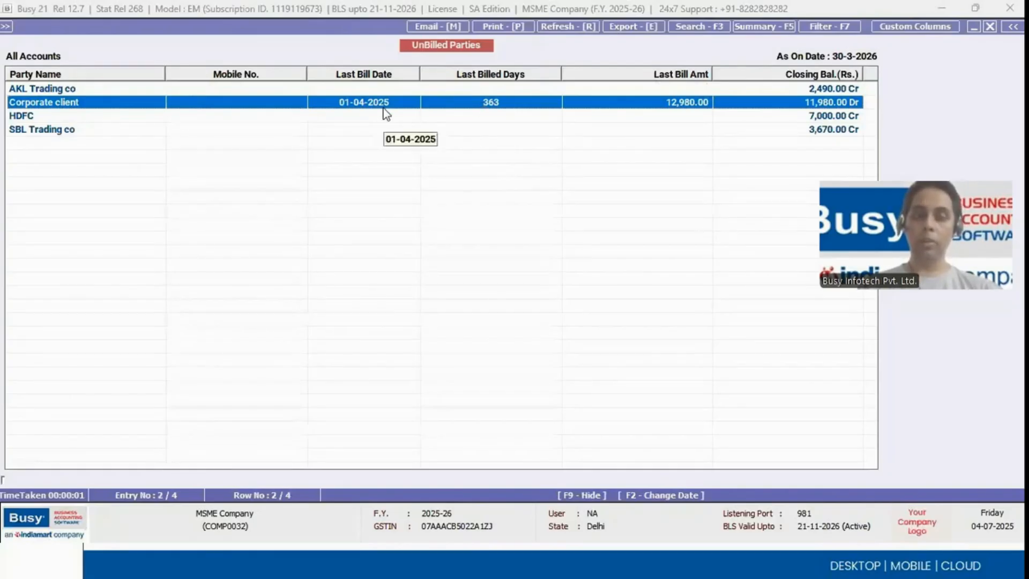
key("Escape")
key("Escape")
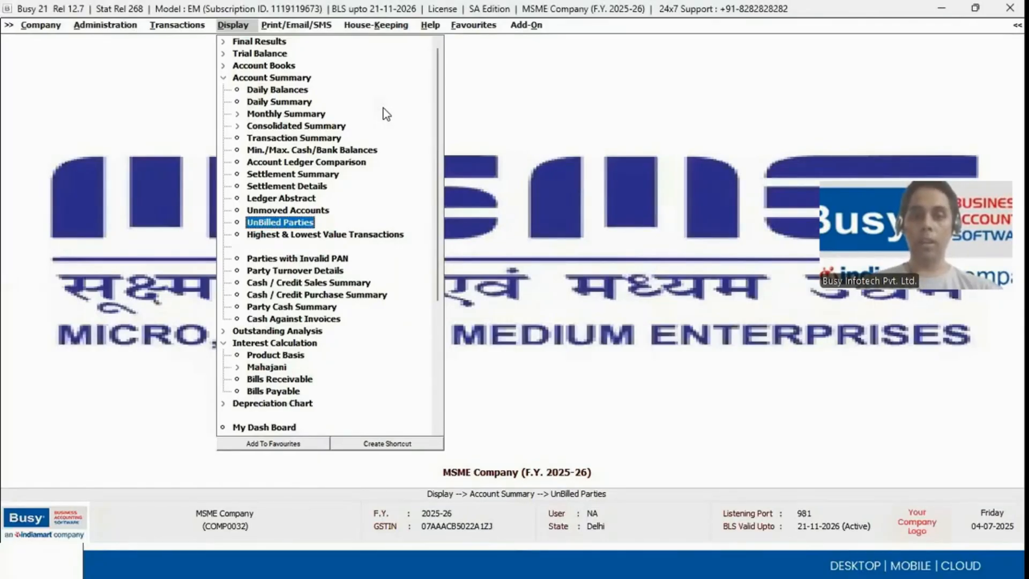
Step: Switch to the webinar presentation and advance the slide show to the TDS & TCS Reports point
key("Return")
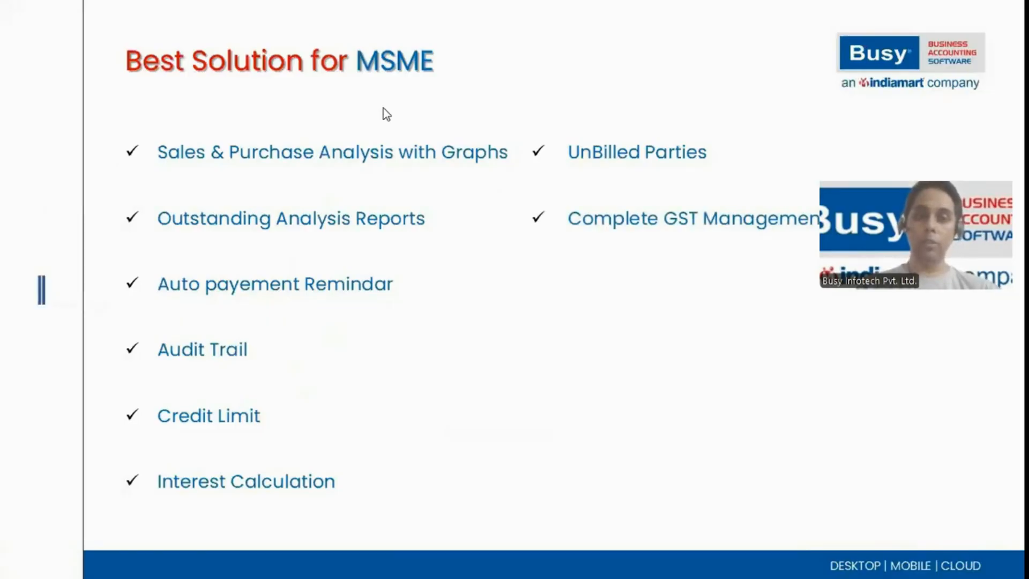
key("alt+Tab")
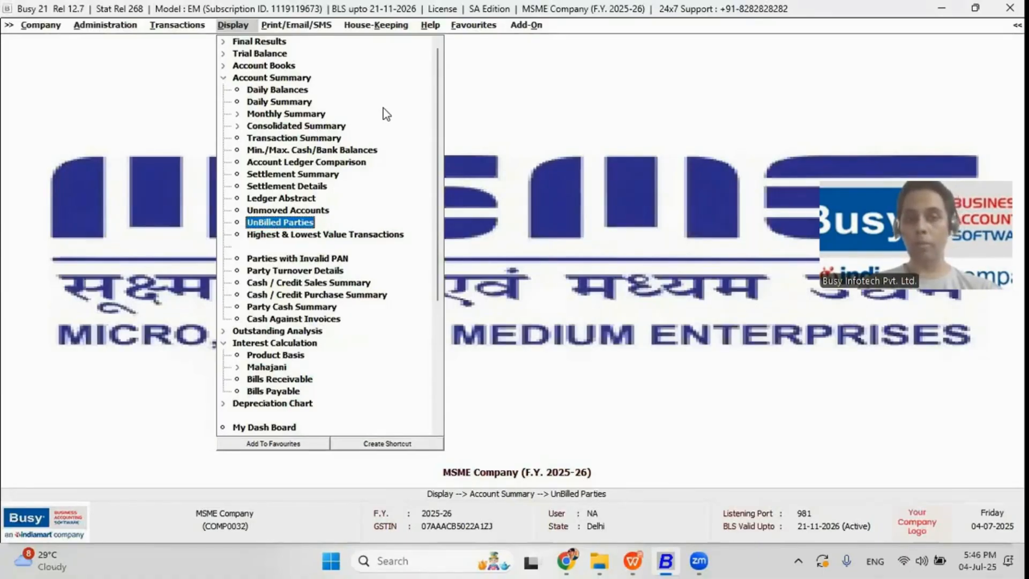
key("alt+Tab")
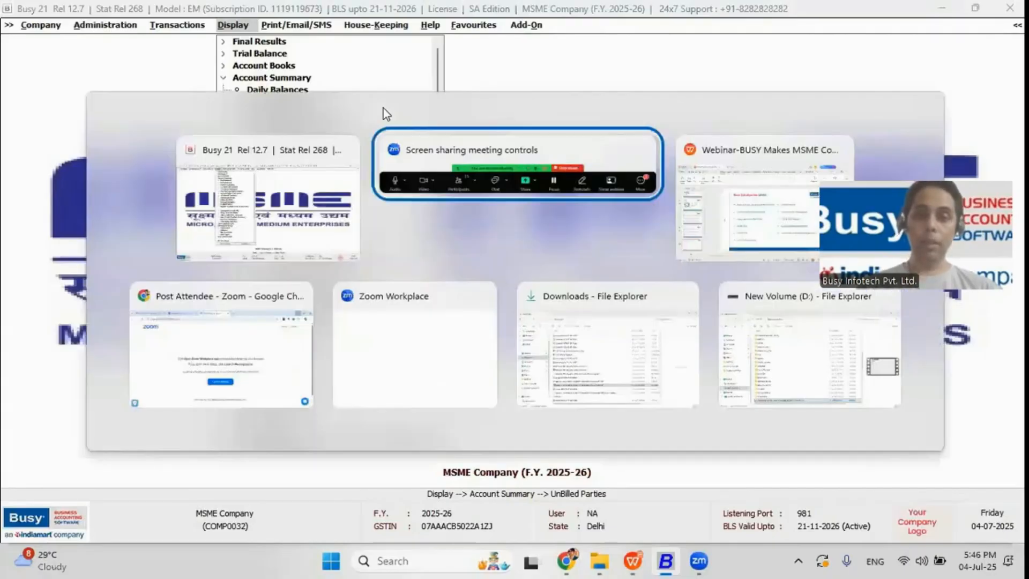
key("alt+Tab")
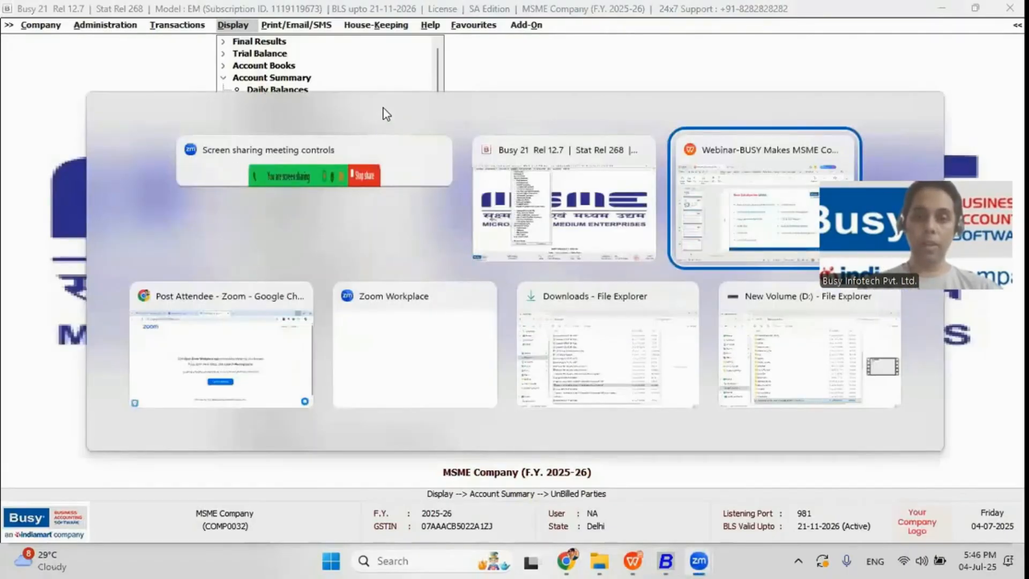
key("shift+F5")
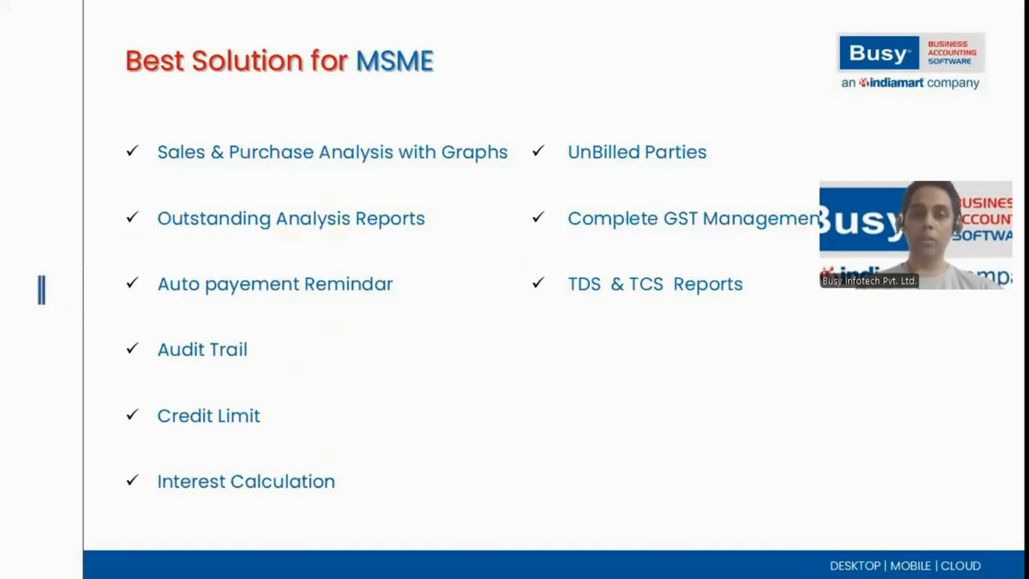
Step: Leave the slide show, return to Busy and open the company's Features / Options configuration
key("Escape")
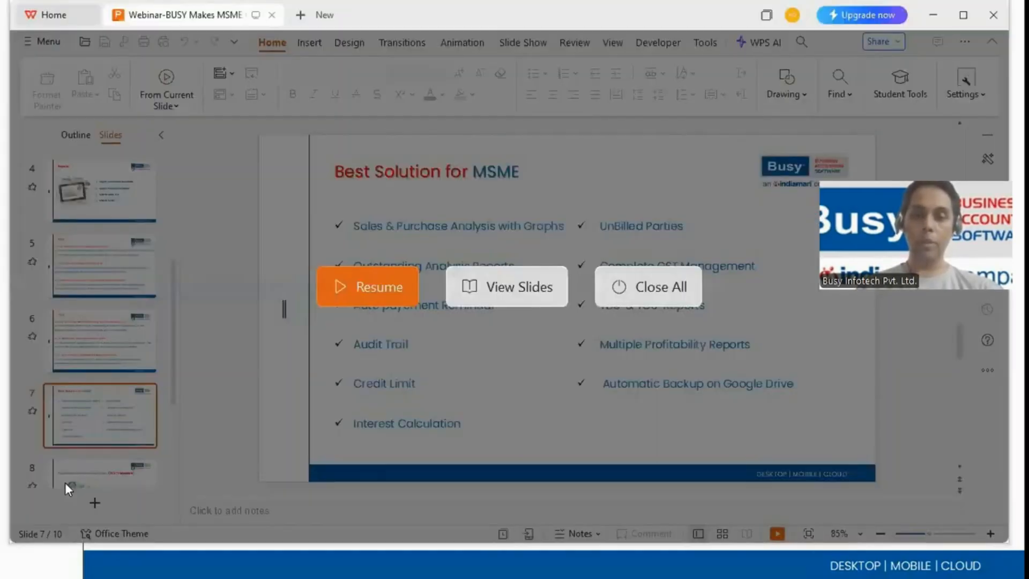
key("alt+Tab")
key("alt+Tab")
key("alt+Tab")
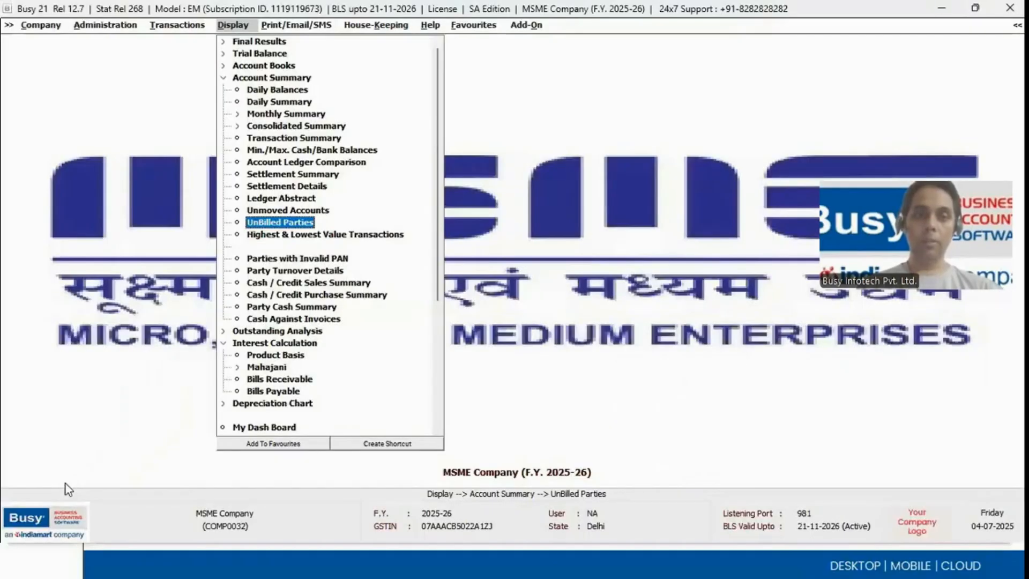
key("alt+a")
key("Escape")
key("Escape")
key("Down")
key("Return")
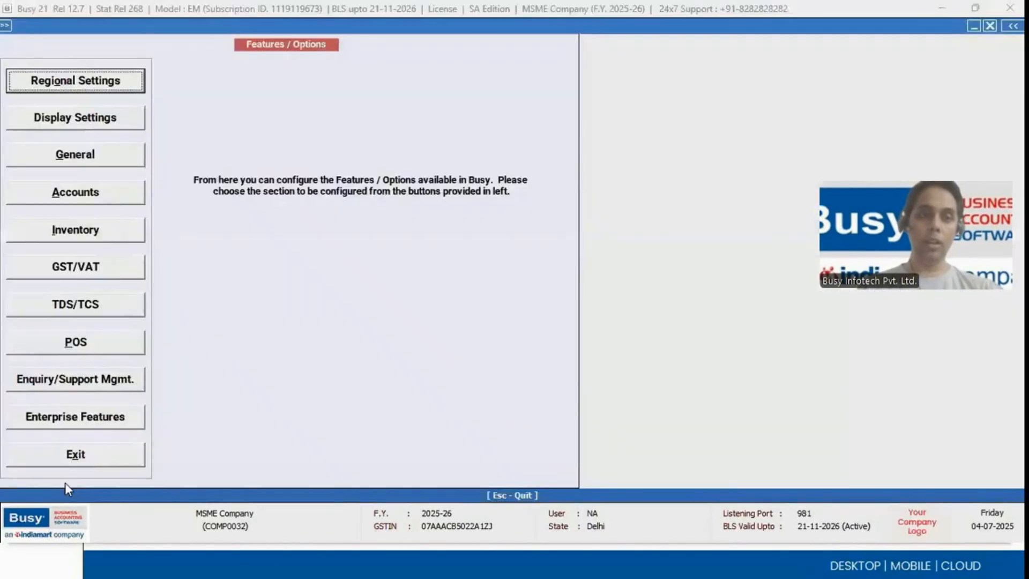
Step: Enable TDS reporting and TCS reporting in the TDS/TCS options and save them
left_click(78, 304)
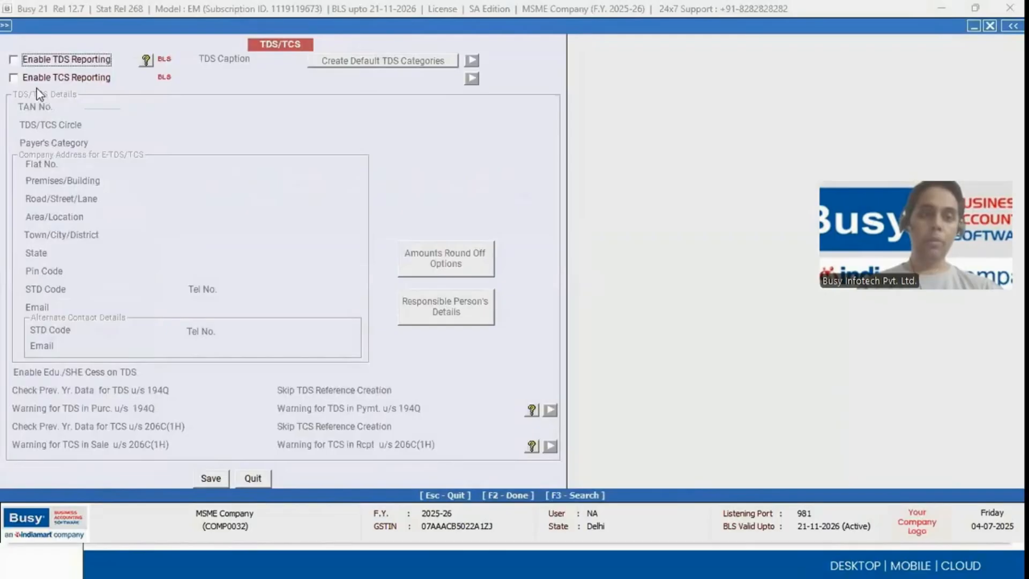
left_click(25, 63)
left_click(16, 80)
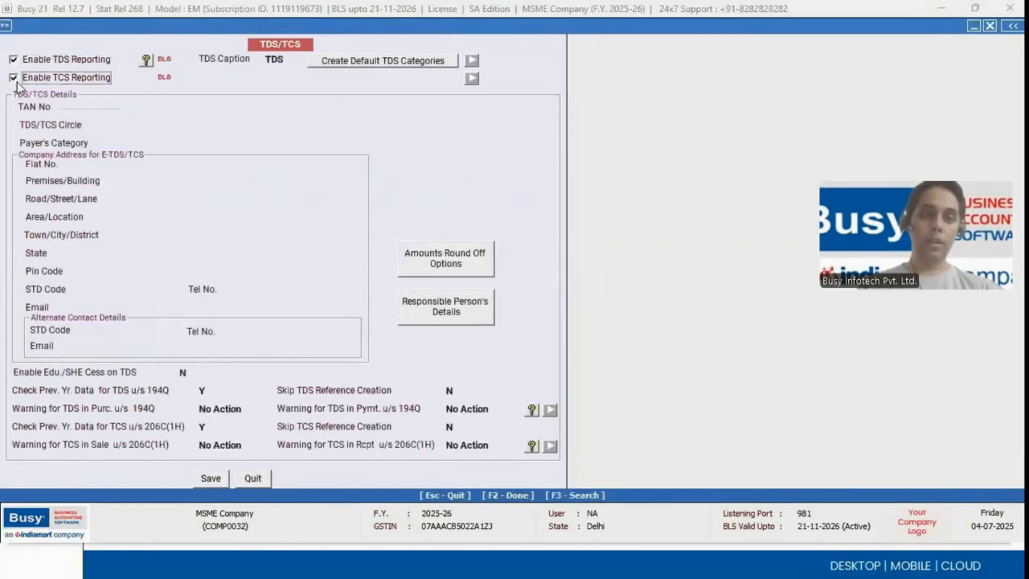
left_click(207, 477)
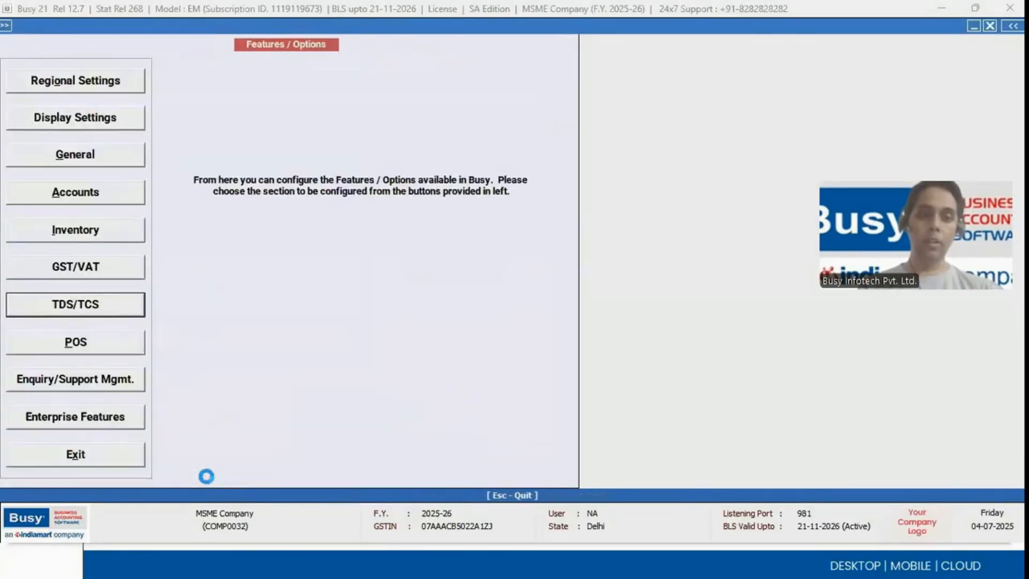
Step: Leave the Features / Options configuration and expand the on-screen TDS/TCS Reports group
key("Right")
key("Right")
key("Down")
key("Down")
key("Down")
key("Down")
key("Down")
key("Down")
key("Down")
key("Down")
key("Down")
key("Down")
key("Down")
key("Down")
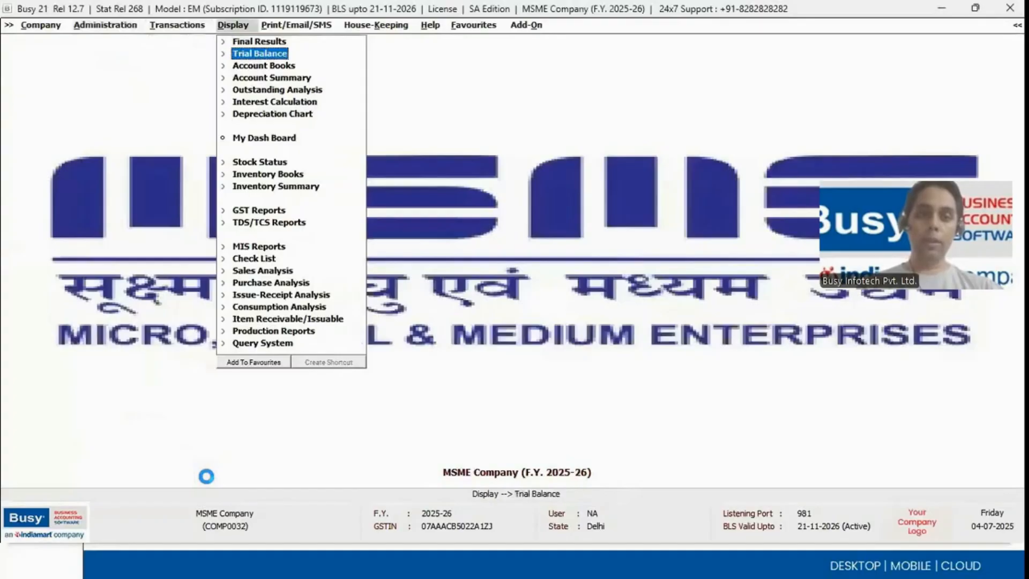
key("Return")
key("Down")
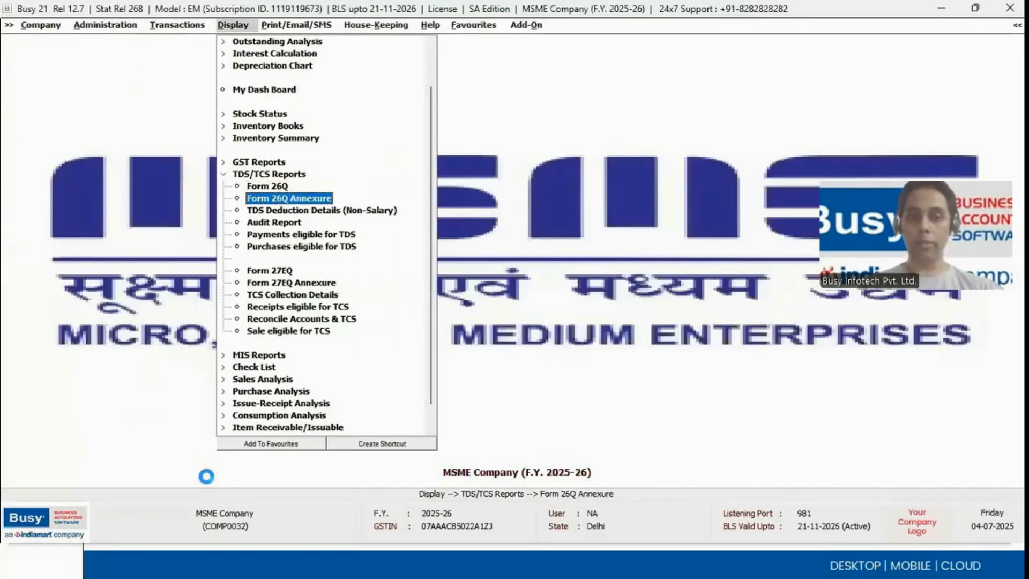
Step: Examine which TDS and TCS reports are offered for on-screen display, from Form 26Q to Form 27EQ
key("Down")
key("Down")
key("Down")
key("Down")
key("Down")
key("Down")
key("Down")
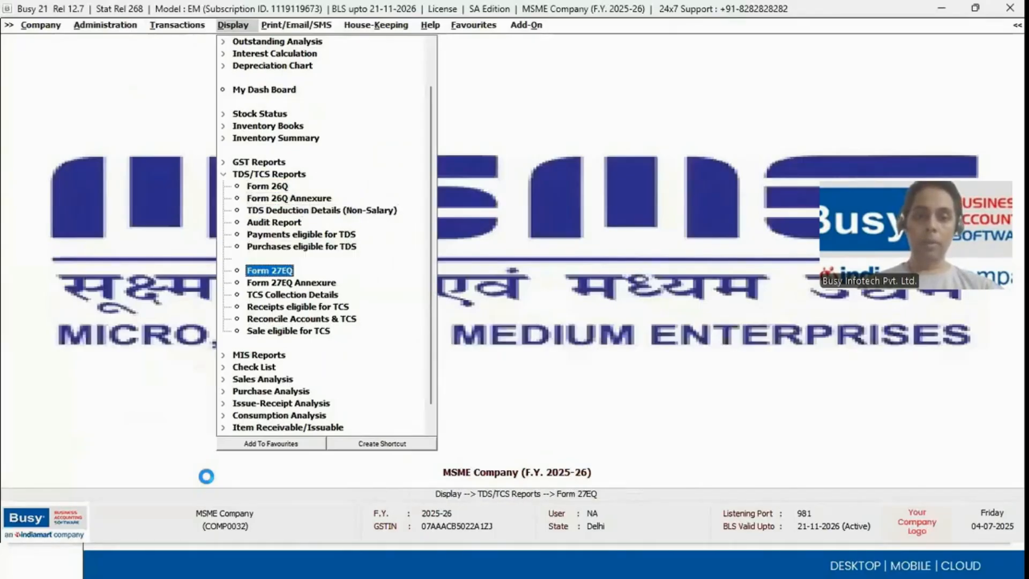
key("Up")
key("Up")
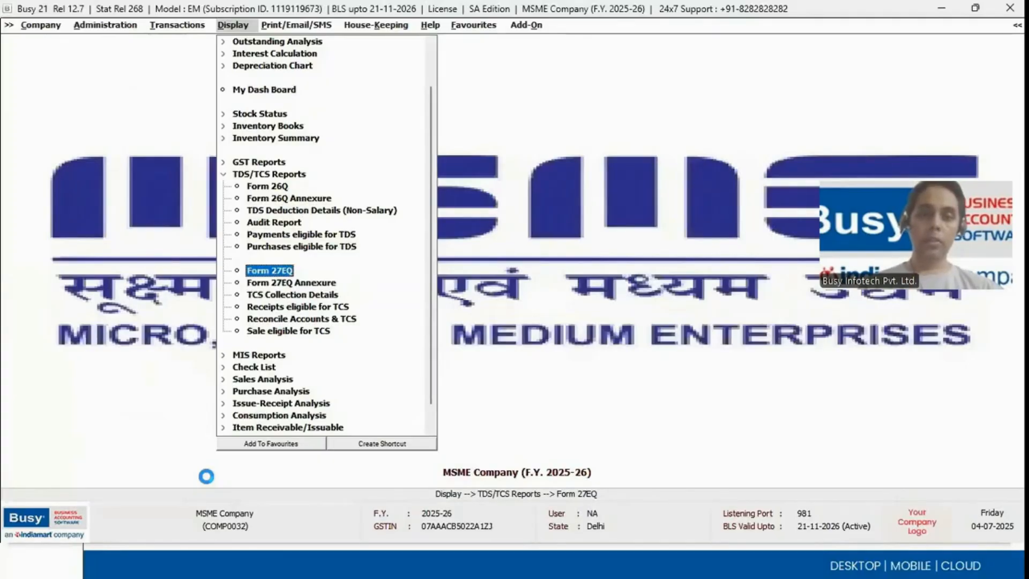
key("Up")
key("Up")
key("Up")
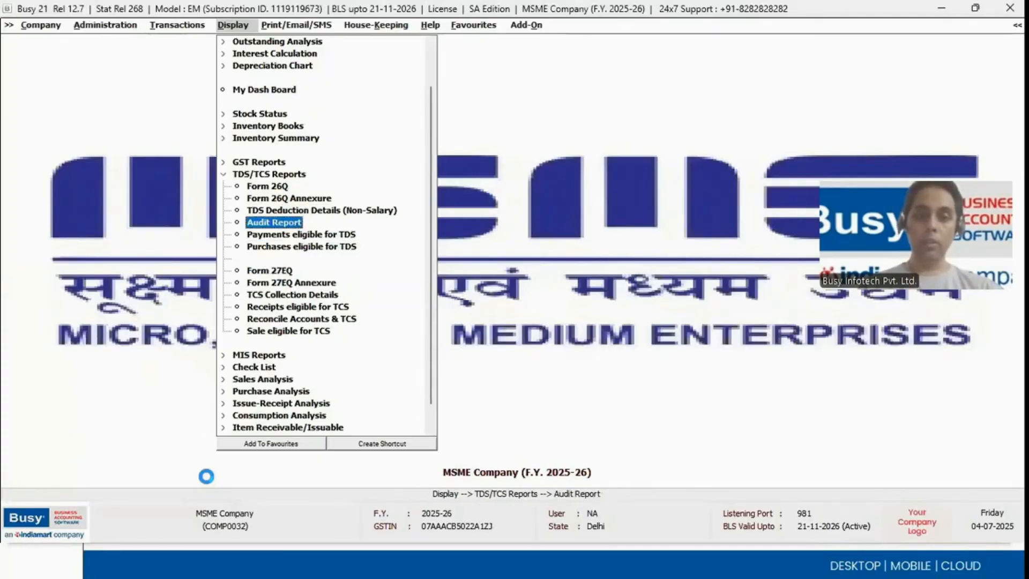
Step: Expand the printable TDS/TCS Reports group to show Form 16A and the return reports
key("Right")
key("Down")
key("Down")
key("Down")
key("Down")
key("Down")
key("Down")
key("Down")
key("Down")
key("Down")
key("Down")
key("Down")
key("Down")
key("Up")
key("Return")
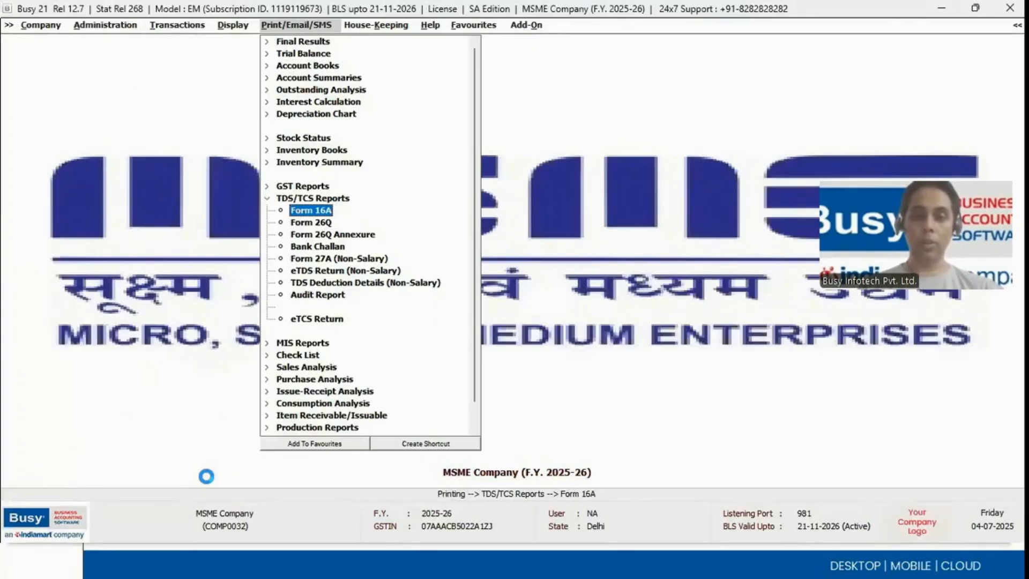
Step: Resume the webinar slide show up to the Multiple Profitability Reports point and switch back to Busy
key("alt+Tab")
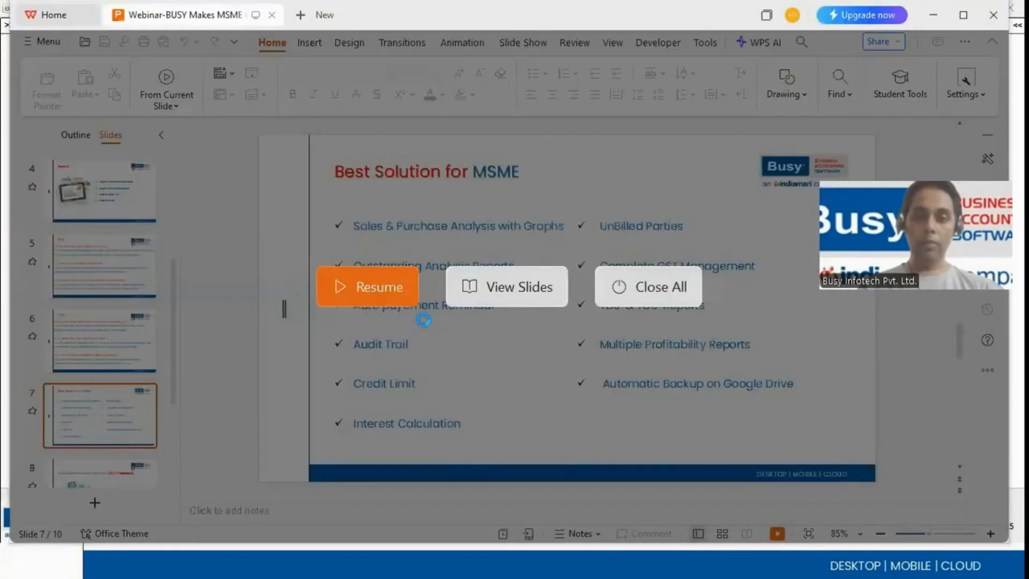
left_click(384, 303)
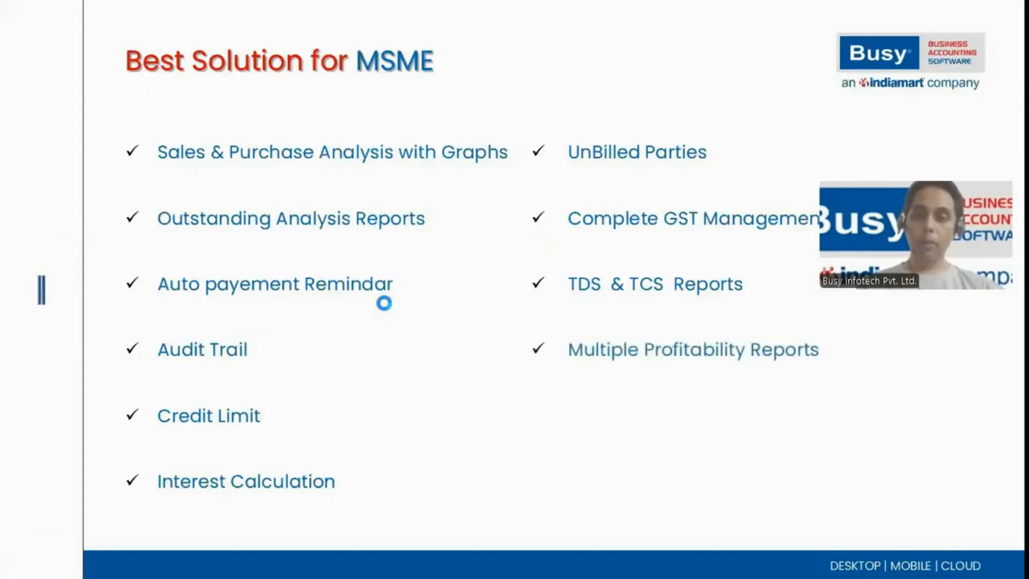
key("alt+Tab")
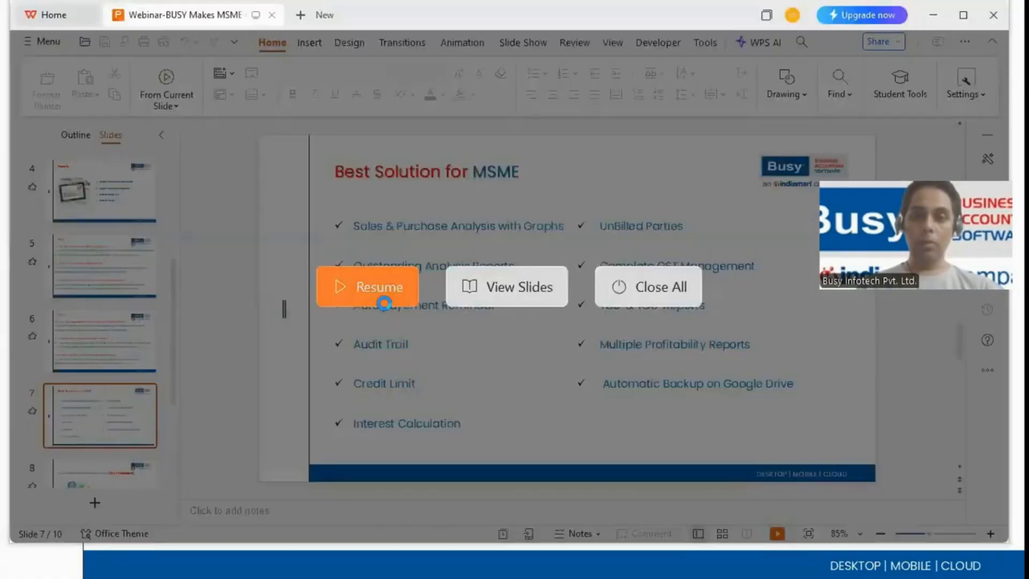
key("alt+Tab")
key("alt+Tab")
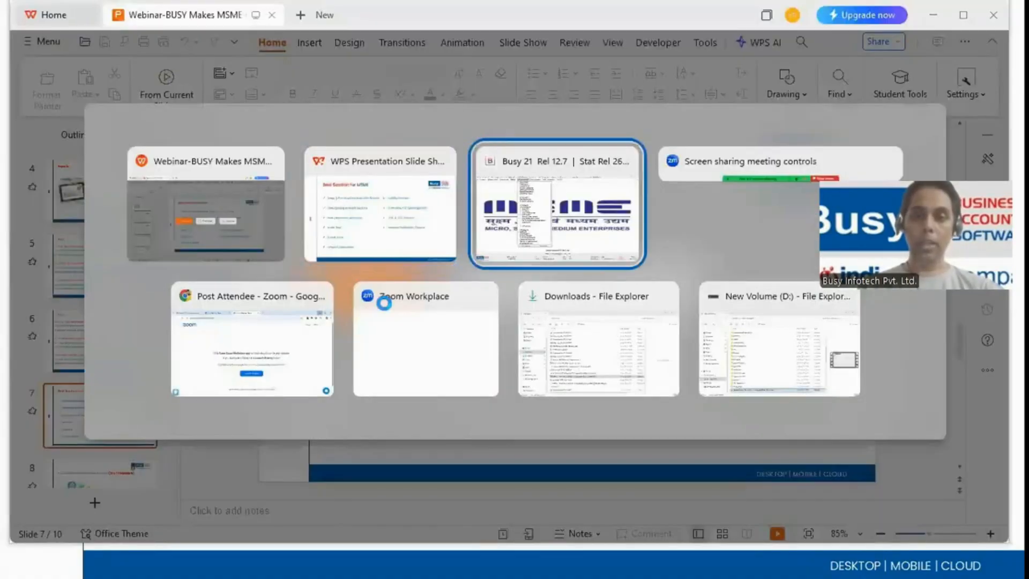
Step: Collapse the printable TDS/TCS reports and expand Profitability Reports within the printable MIS Reports
key("Left")
key("Left")
key("Down")
key("Down")
key("Up")
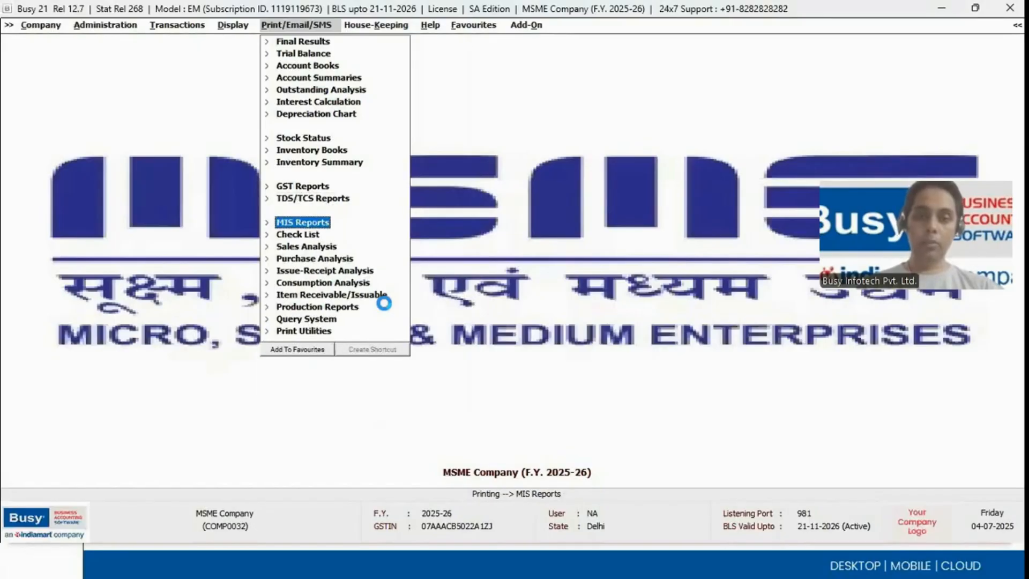
key("Right")
key("Right")
key("Down")
key("Down")
key("Down")
key("Right")
key("Right")
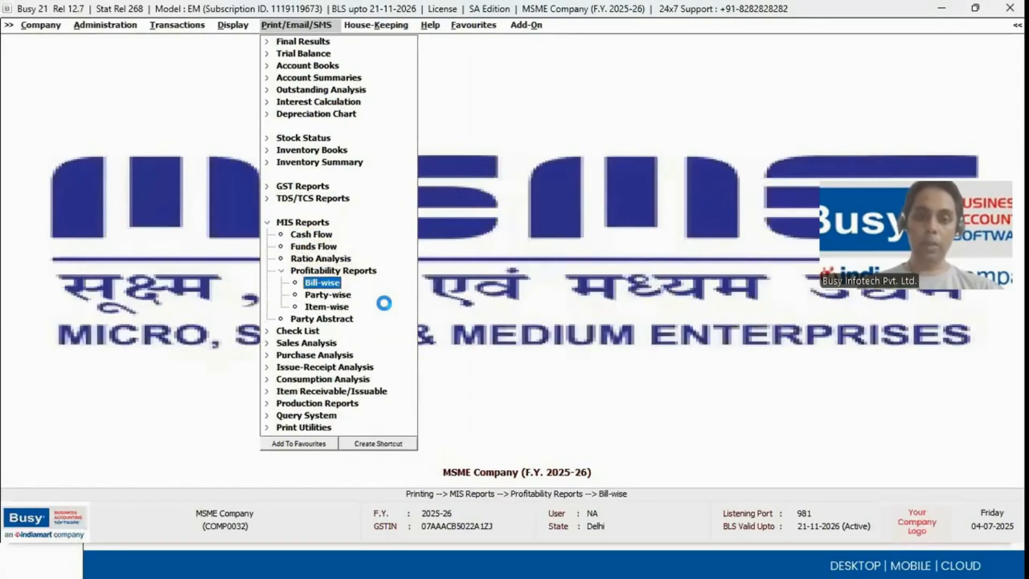
Step: Look through the bill-wise, party-wise and item-wise profitability reports and open the Bill-wise Profit Calculation form
key("Down")
key("Down")
key("Up")
key("Up")
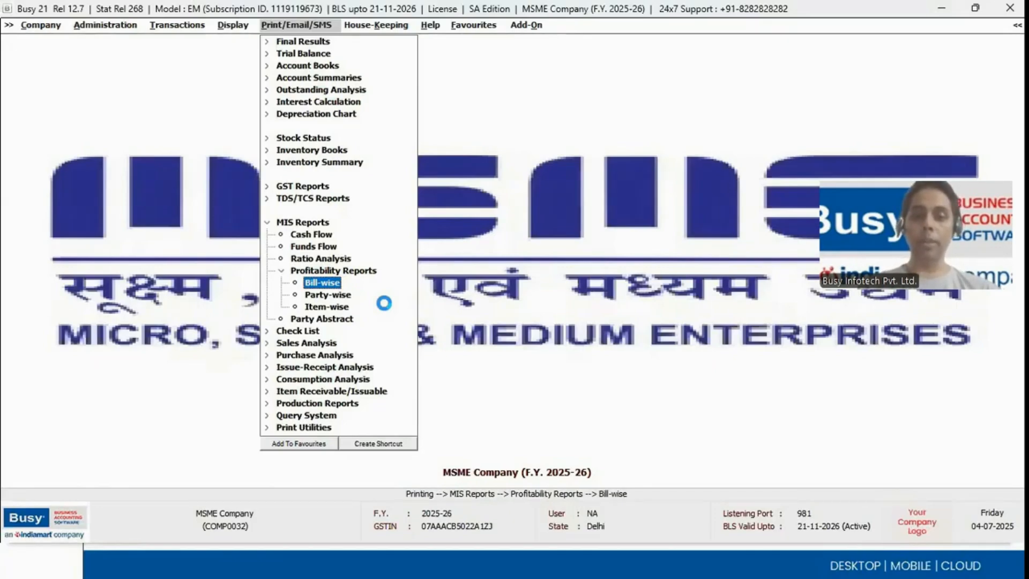
key("Down")
key("Up")
key("Return")
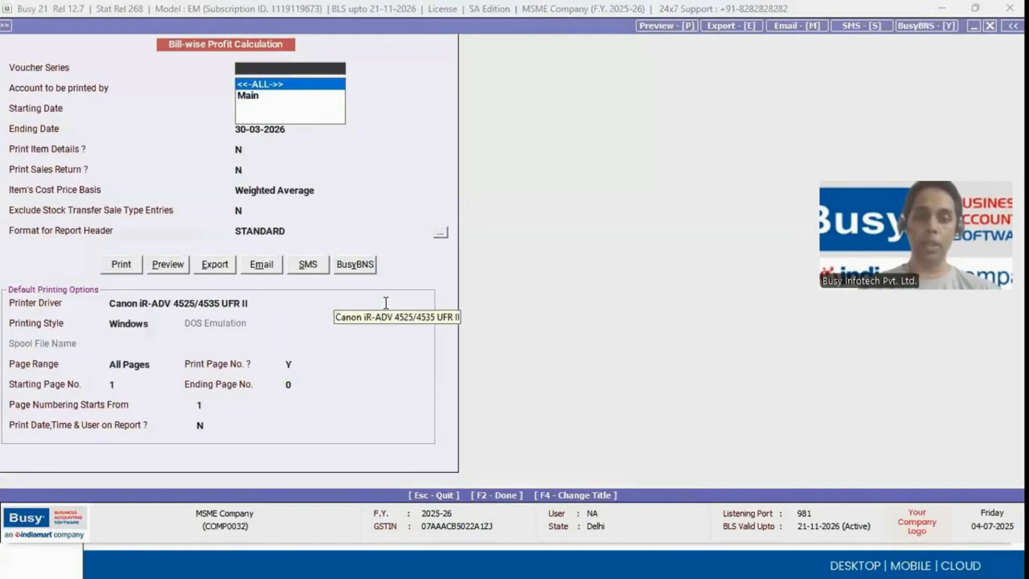
Step: Close the Bill-wise Profit Calculation form and expand MIS Reports among the on-screen display reports
key("Escape")
key("Left")
key("Down")
key("Down")
key("Down")
key("Down")
key("Down")
key("Down")
key("Down")
key("Down")
key("Down")
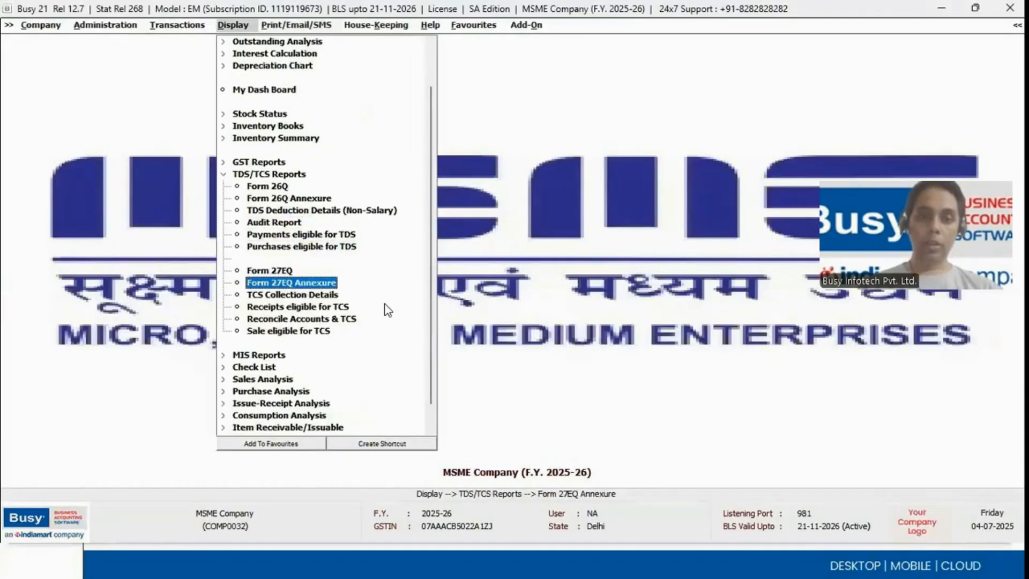
key("Right")
Step: Expand Profitability Reports within the on-screen MIS Reports and select the Bill-wise report
key("Down")
key("Down")
key("Down")
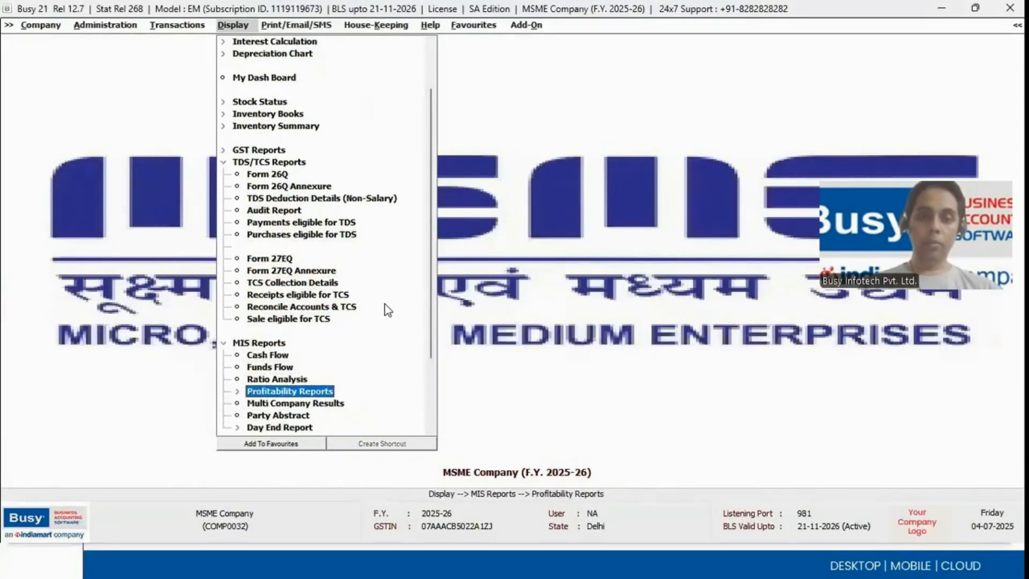
key("Down")
key("Right")
key("Down")
key("Down")
key("Up")
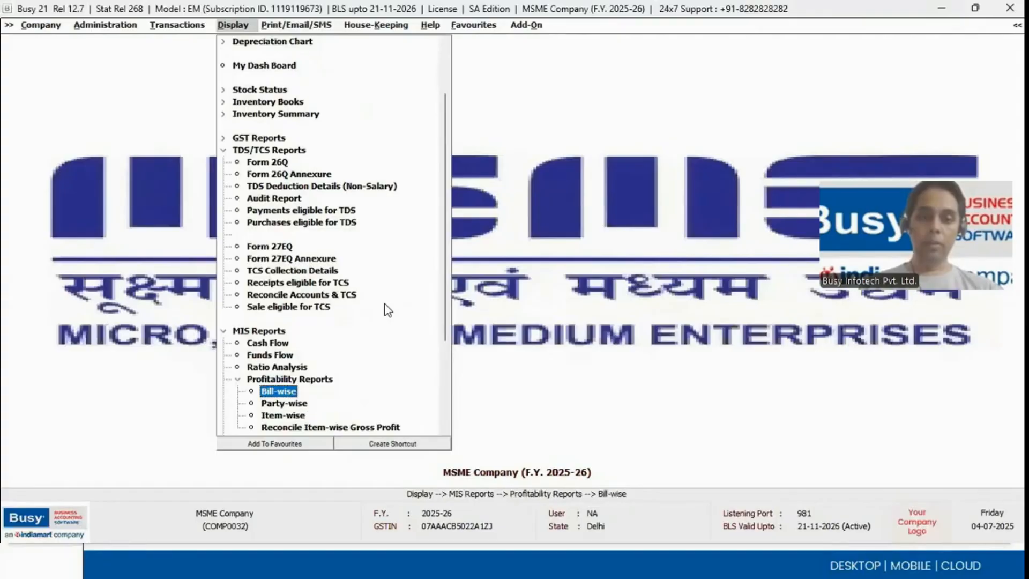
Step: Generate the Bill-wise Profitability report for all voucher series from 1-4-2025 to 30-3-2026 and narrow its Sales Amt. column slightly
key("Return")
key("Return")
key("Return")
key("Return")
key("Return")
key("Return")
key("Return")
key("Return")
key("Return")
key("F2")
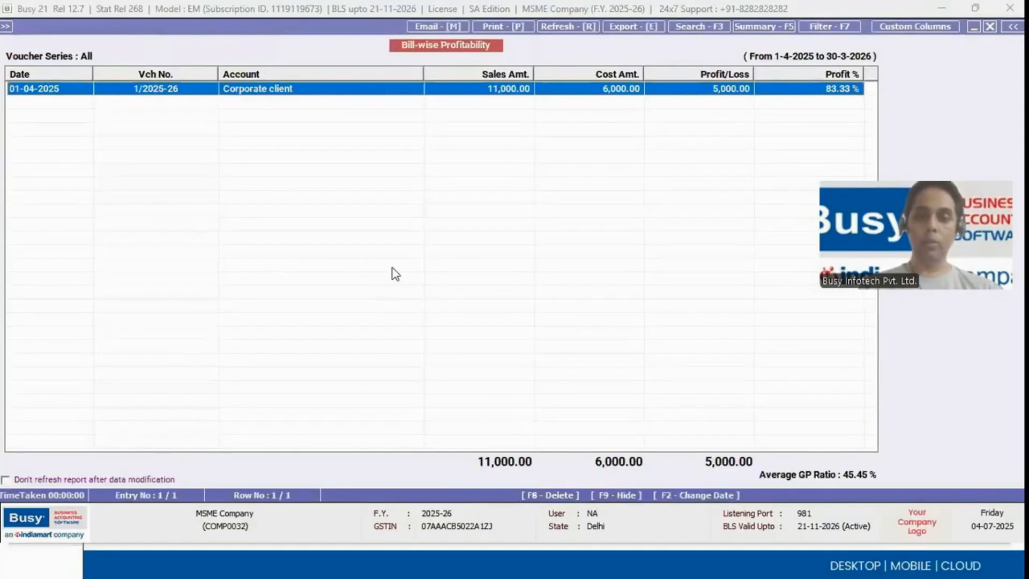
left_click_drag(533, 77, 511, 76)
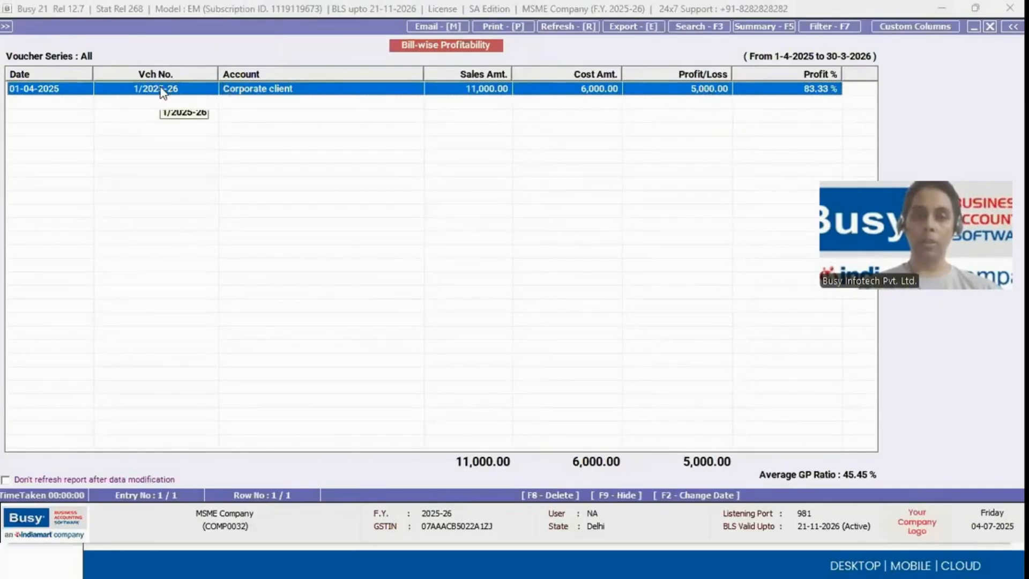
Step: Generate the Item-wise Gross Profit report by name from 01-04-2025 to 30-03-2026, and switch back to the webinar slide show
key("Escape")
key("Escape")
key("Down")
key("Down")
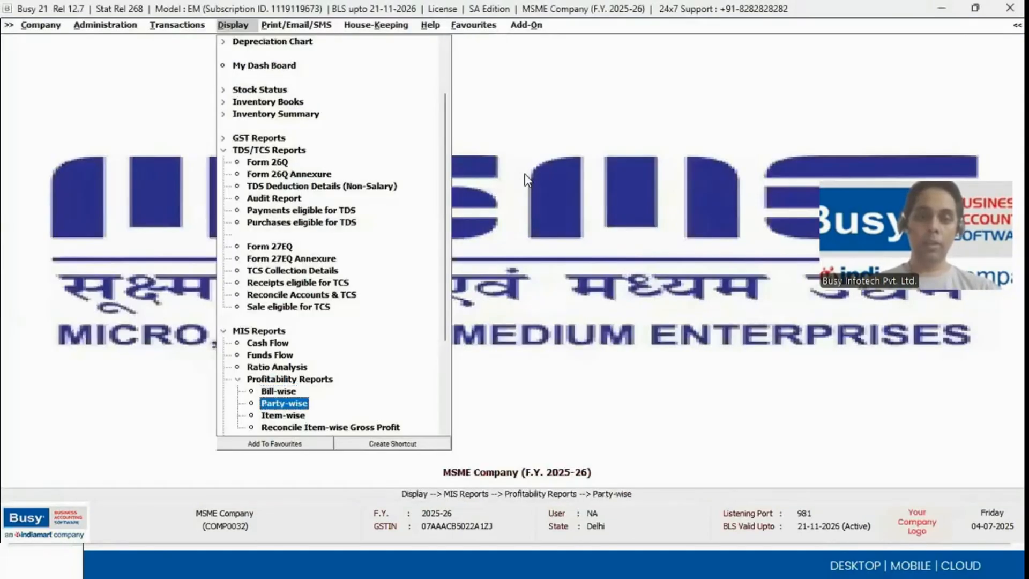
key("Return")
key("Return")
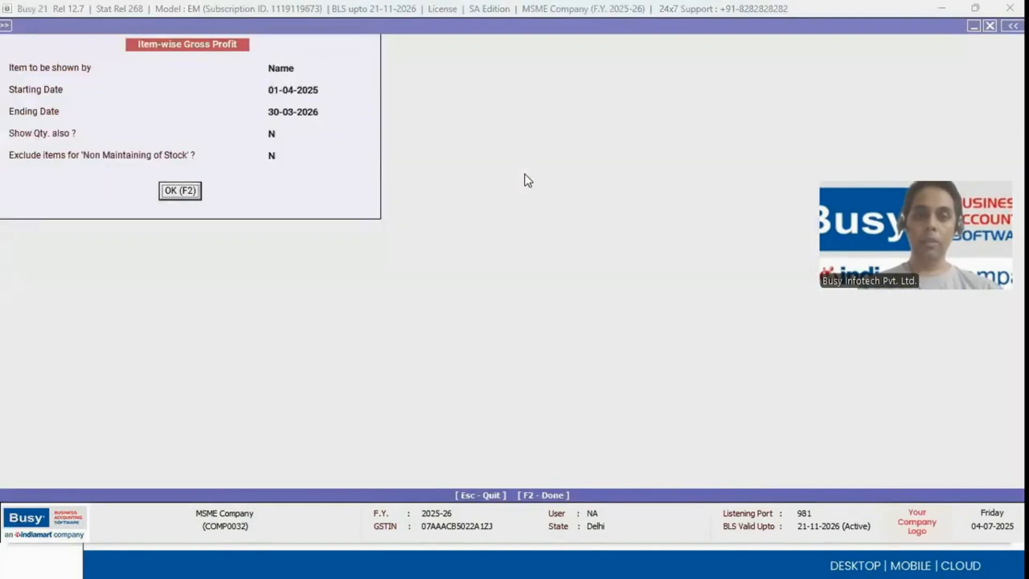
key("Return")
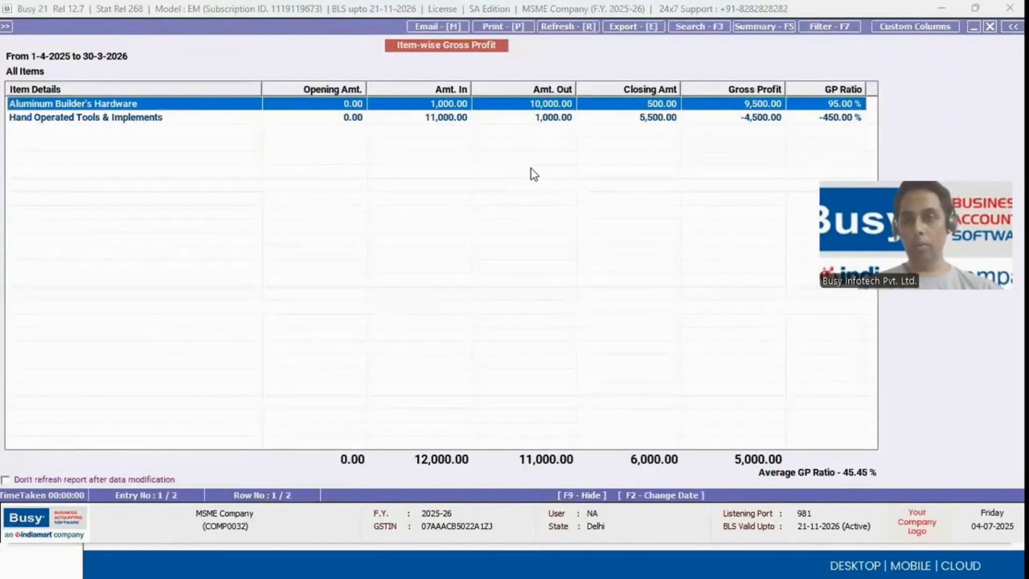
key("alt+Tab")
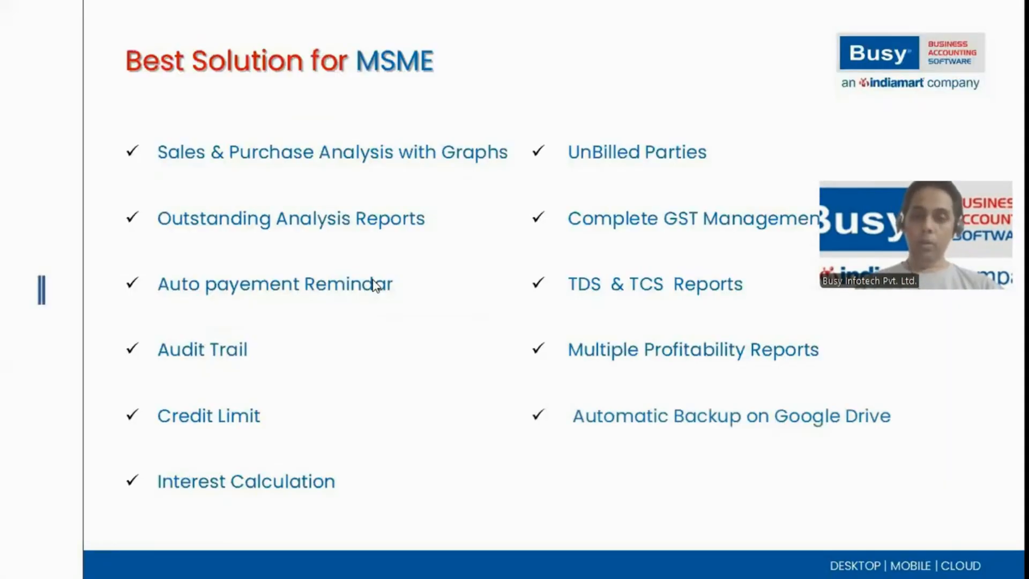